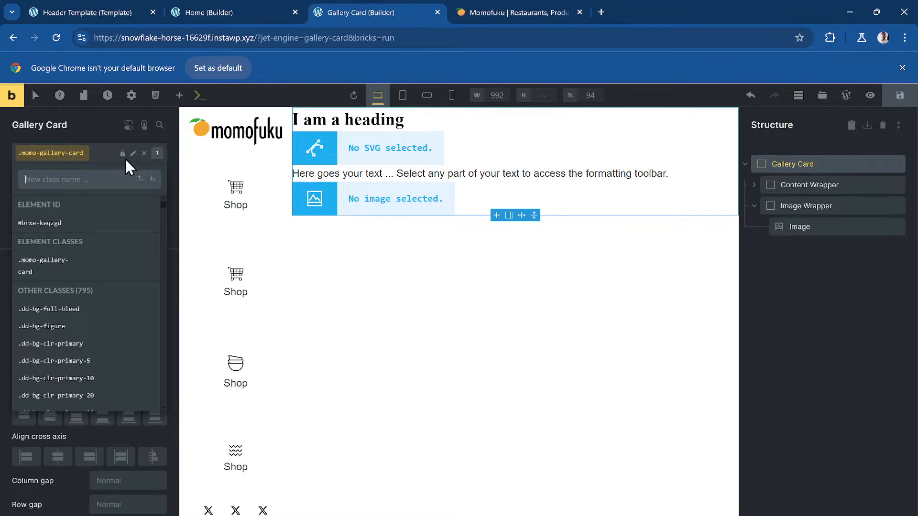
- Search 'dd-stack' and apply the .dd-stack-grid class to the Gallery Card
left_click(100, 154)
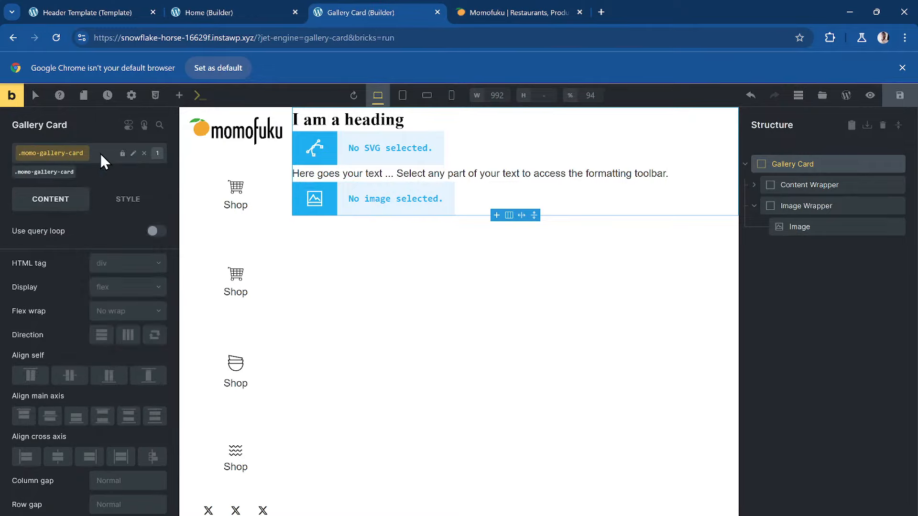
left_click(100, 153)
type("dd-sa")
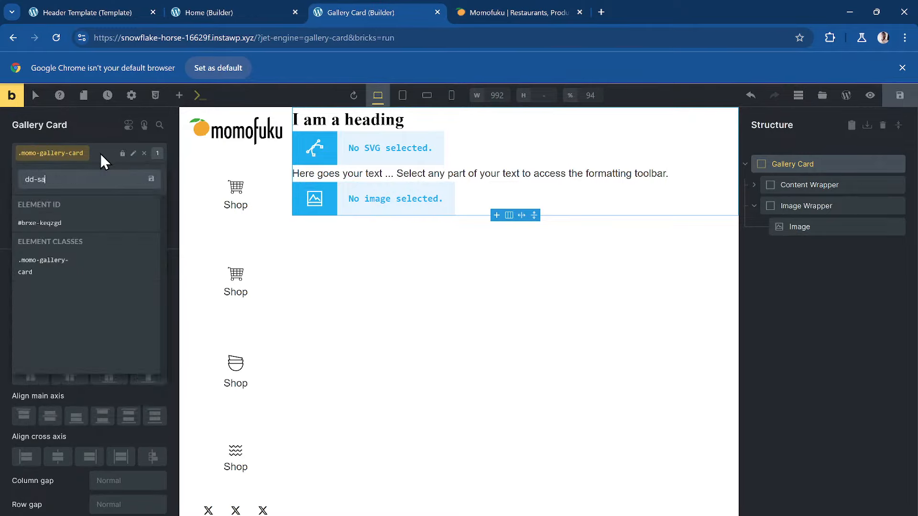
key("BackSpace")
type("tack")
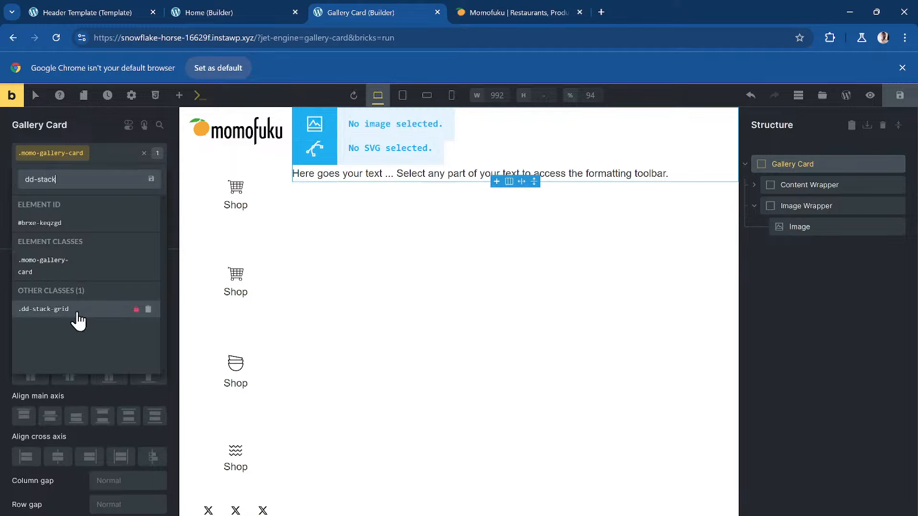
left_click(78, 309)
left_click(814, 227)
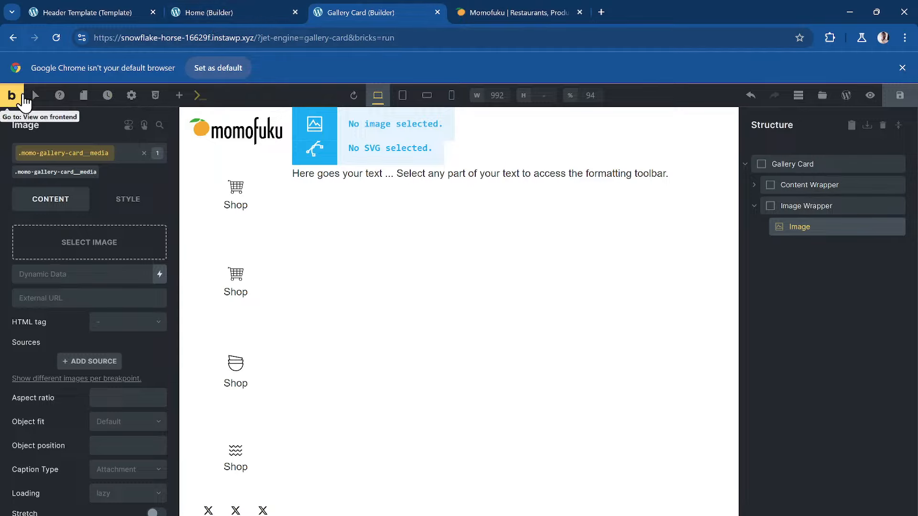
- Go to JetEngine's Gallery Card component settings in the dashboard and add a new control
left_click(24, 101)
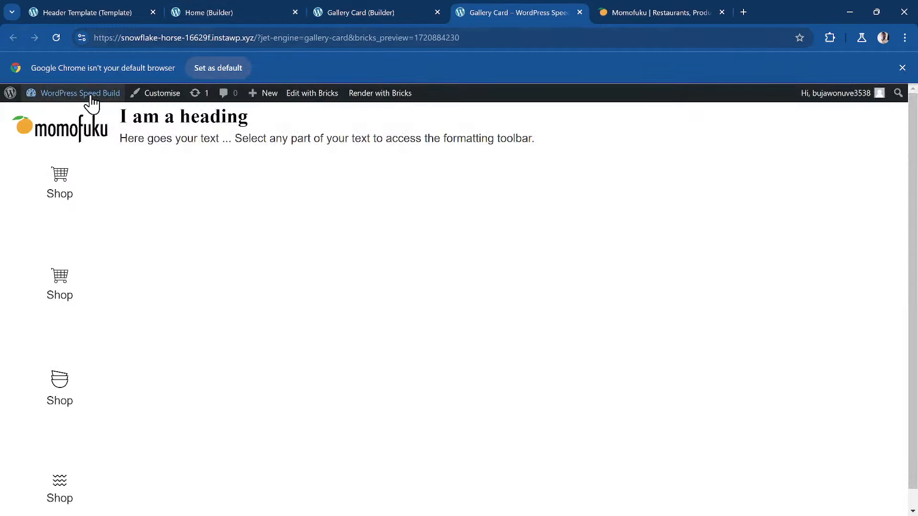
left_click(92, 101)
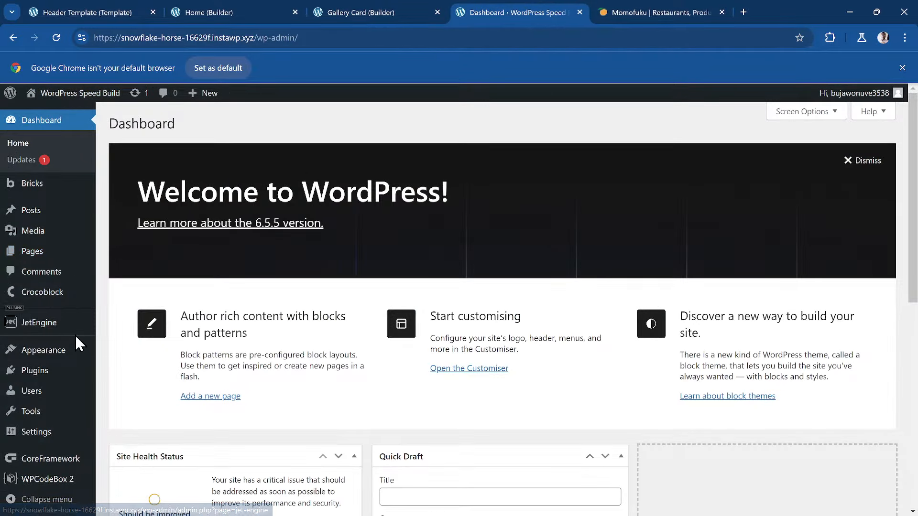
mouse_move(57, 330)
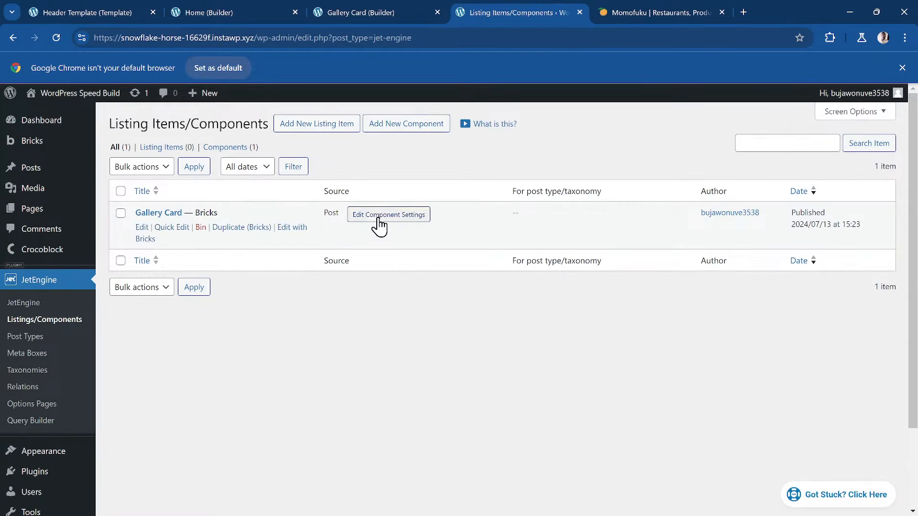
left_click(379, 218)
left_click(302, 327)
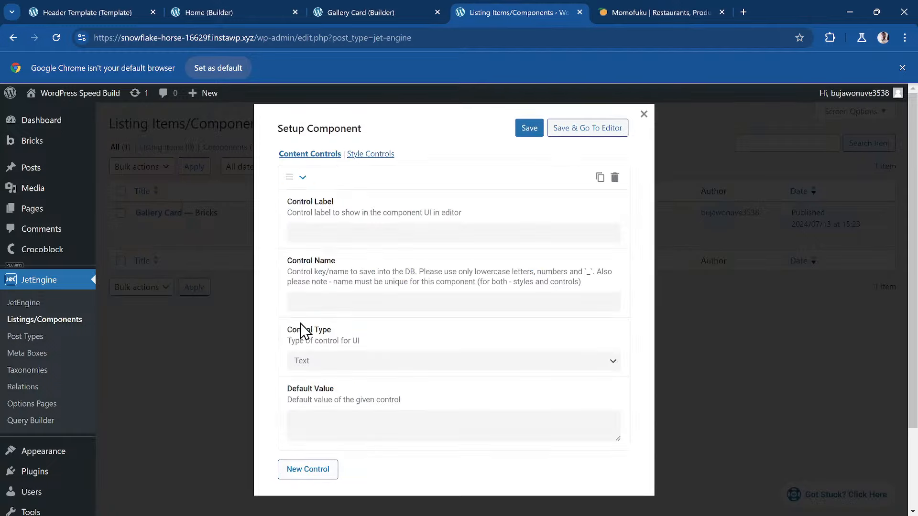
- Check the Content Wrapper and the Momofuku reference site, then return to the new control's label
left_click(387, 11)
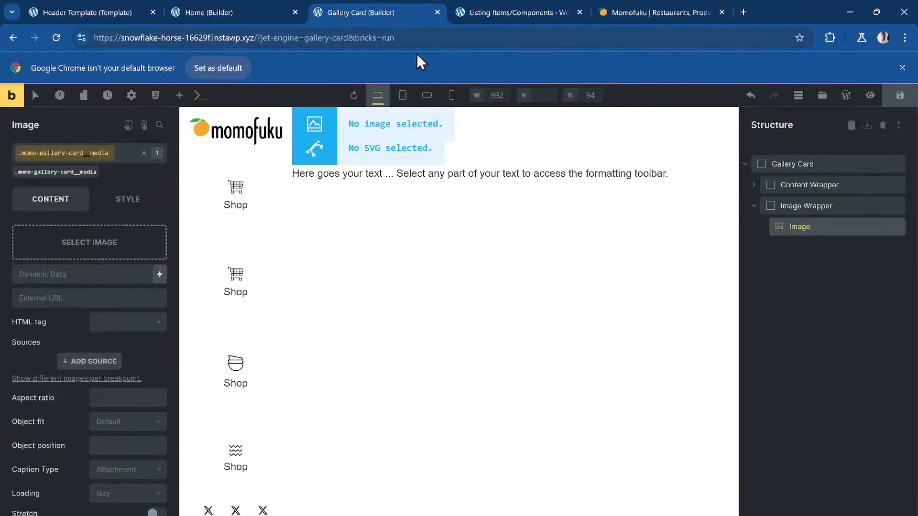
left_click(755, 184)
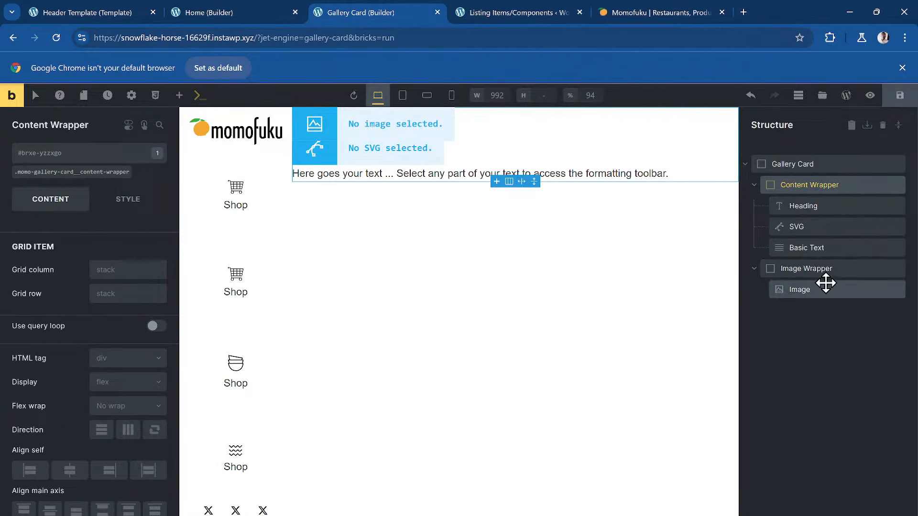
left_click(624, 12)
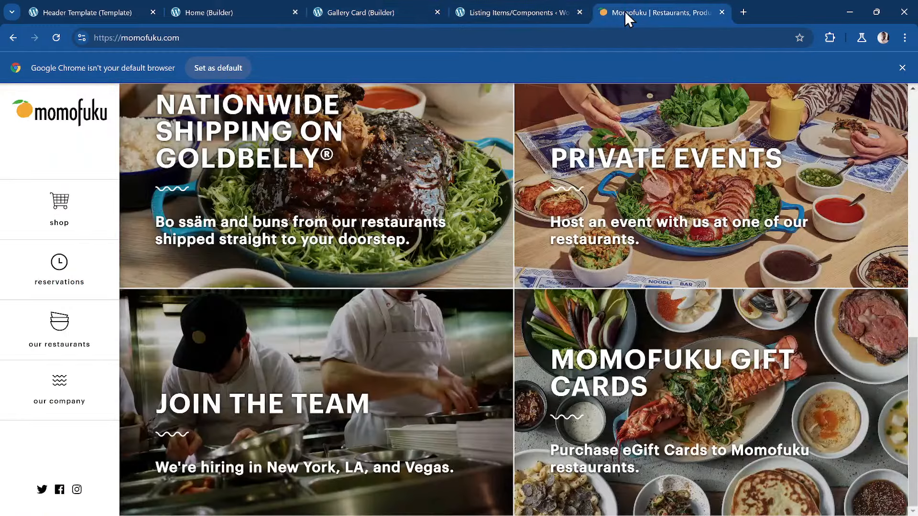
left_click(484, 12)
left_click(370, 234)
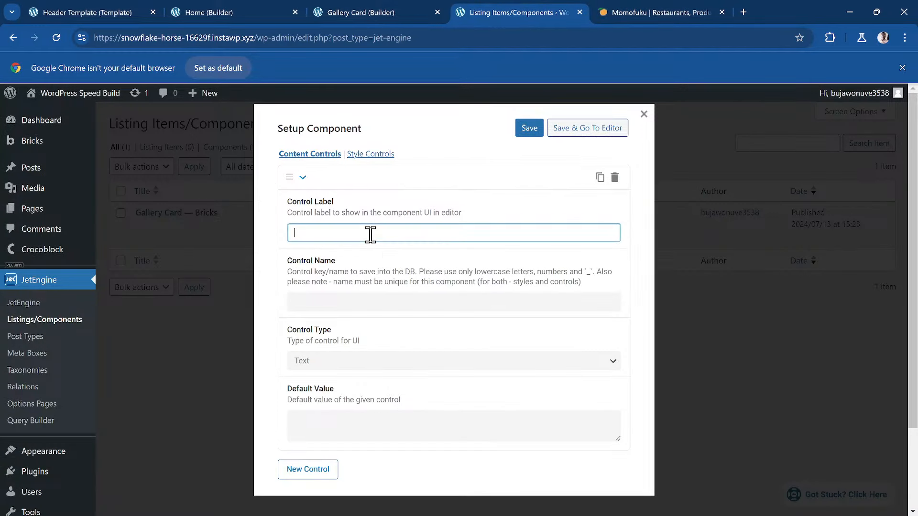
- Label the first control 'Heading' with the default value 'Momofuku Goods'
left_click_drag(392, 272, 395, 272)
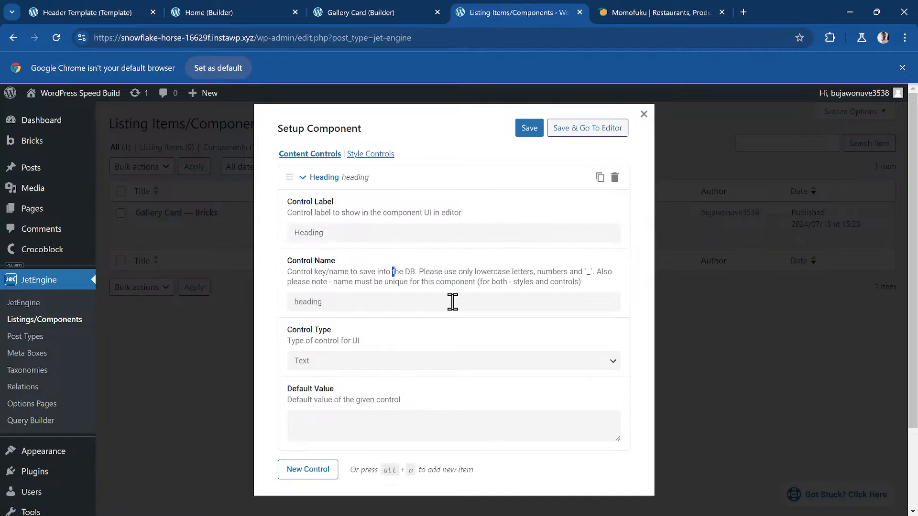
scroll(431, 364, "down", 2)
left_click(345, 429)
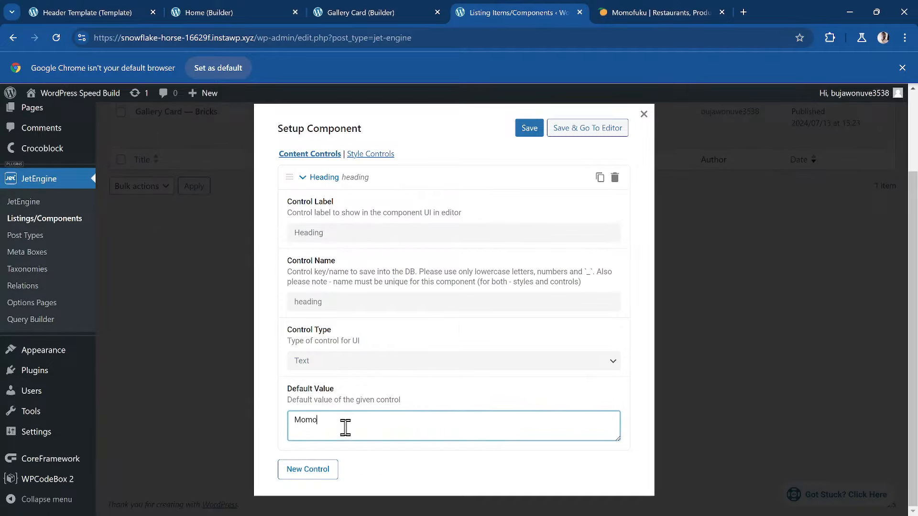
type("Momo")
left_click(229, 13)
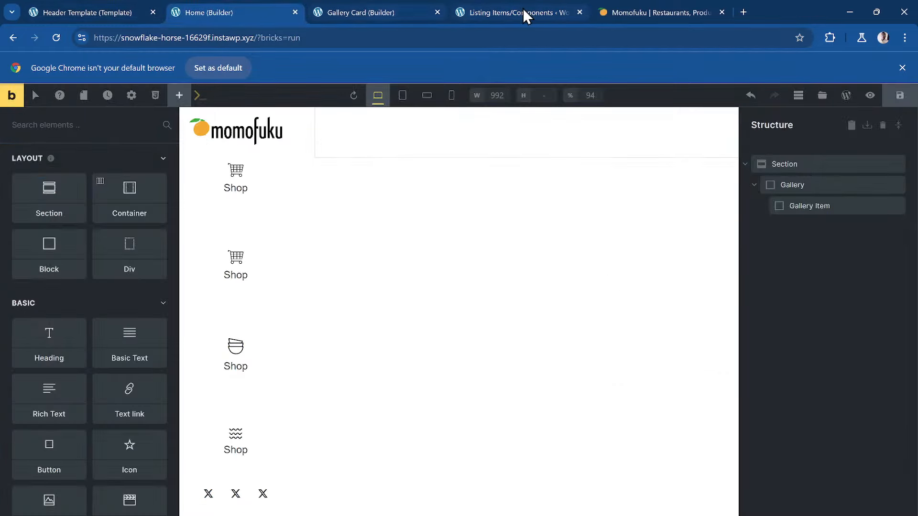
left_click(624, 13)
scroll(349, 213, "up", 8)
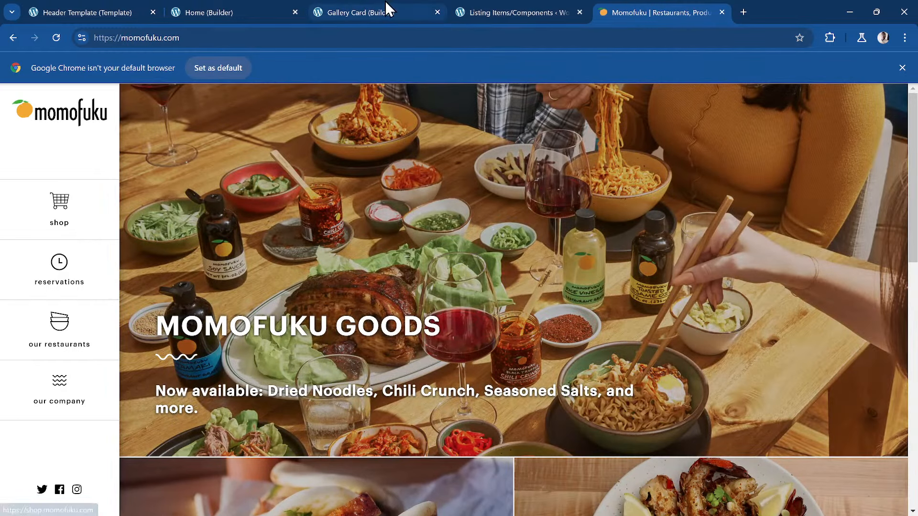
left_click(386, 2)
left_click(529, 12)
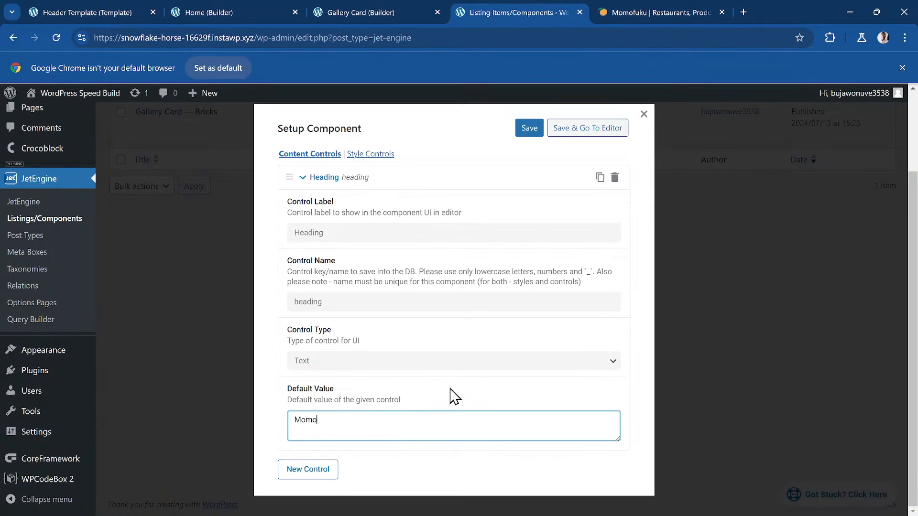
type("fuku Goods")
- Add a second Text-type control labelled 'Description' with the default 'Description'
left_click(321, 472)
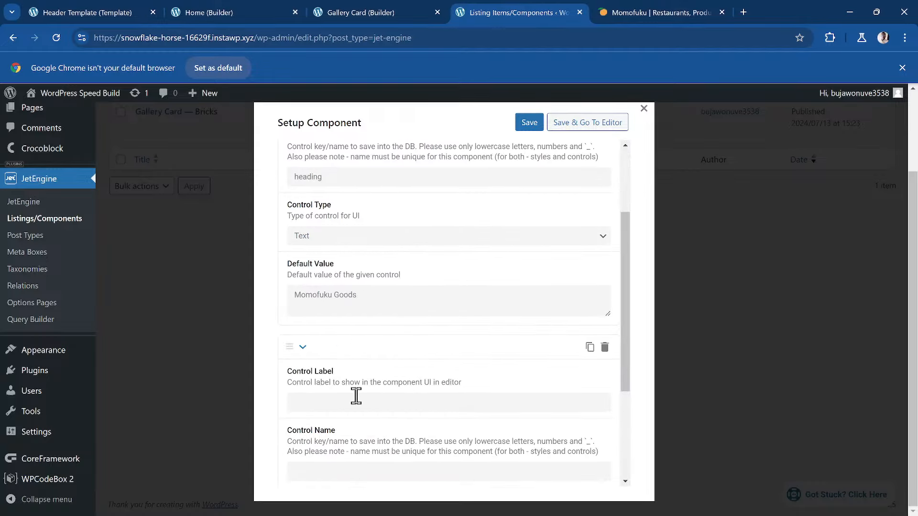
left_click(356, 400)
scroll(387, 403, "down", 2)
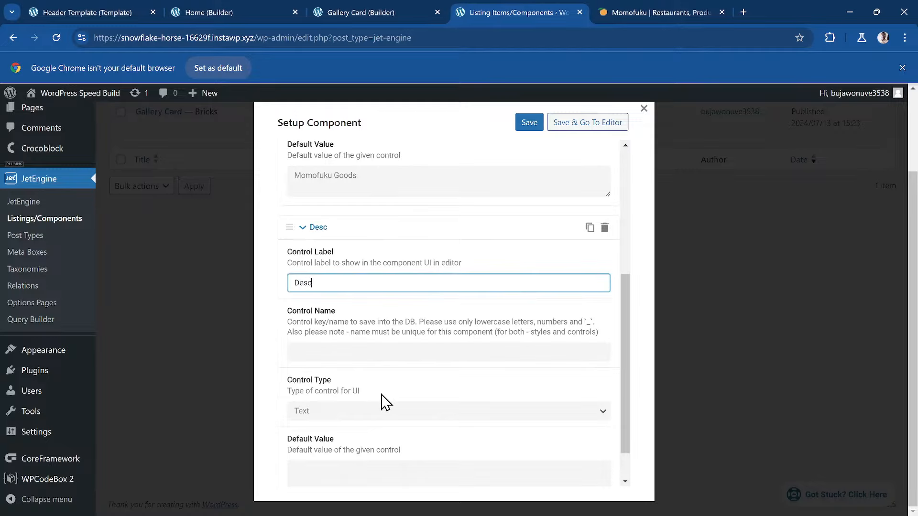
key("Tab")
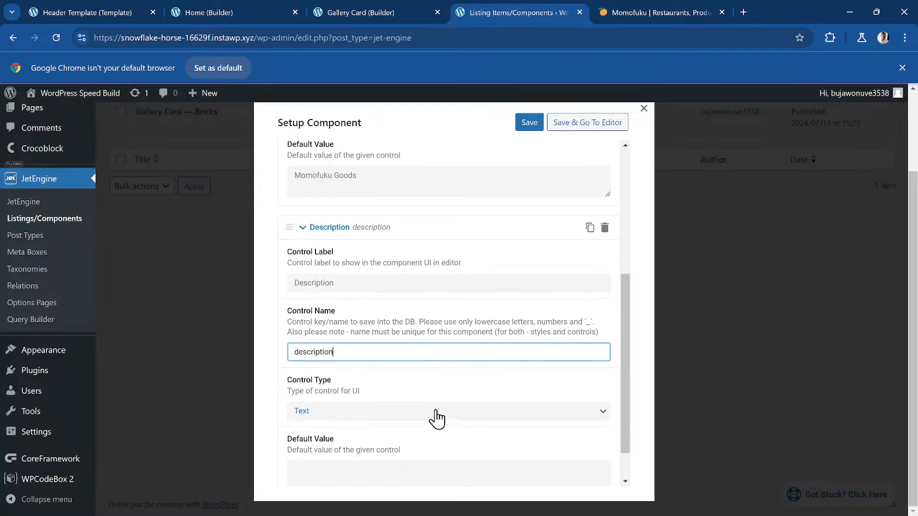
scroll(433, 419, "down", 1)
left_click(331, 370)
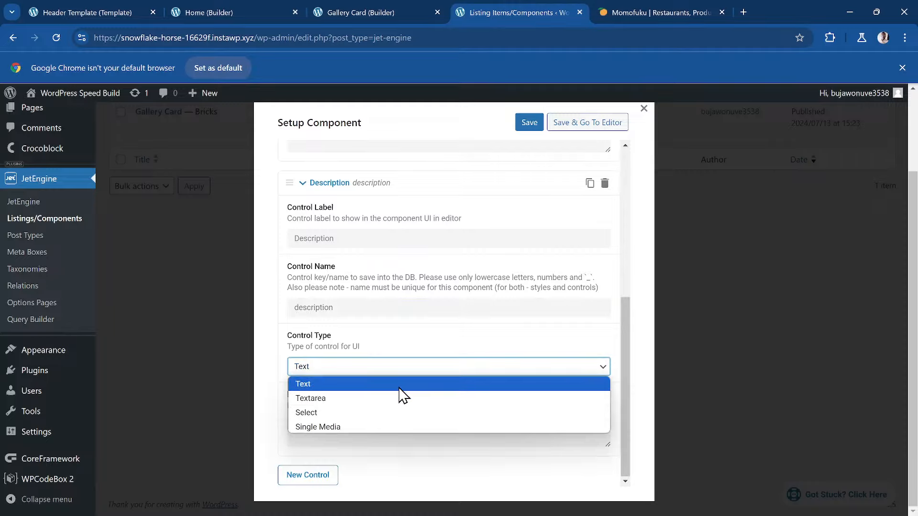
left_click(398, 385)
left_click(353, 436)
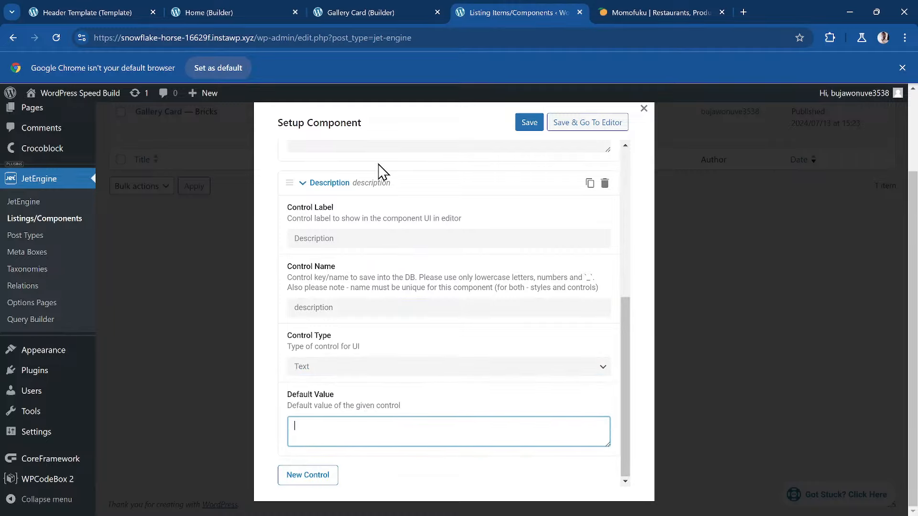
- Add a third, empty control and begin entering its label
left_click(376, 13)
left_click(488, 13)
left_click(328, 478)
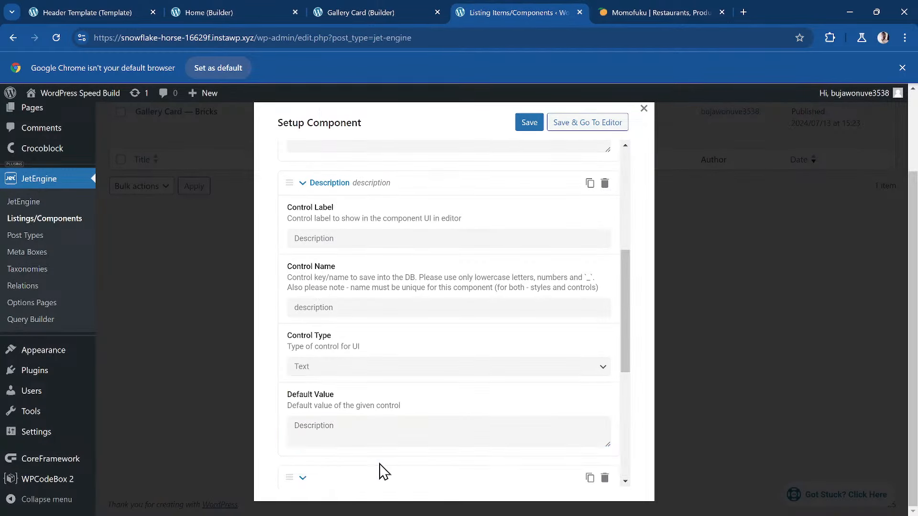
left_click(357, 243)
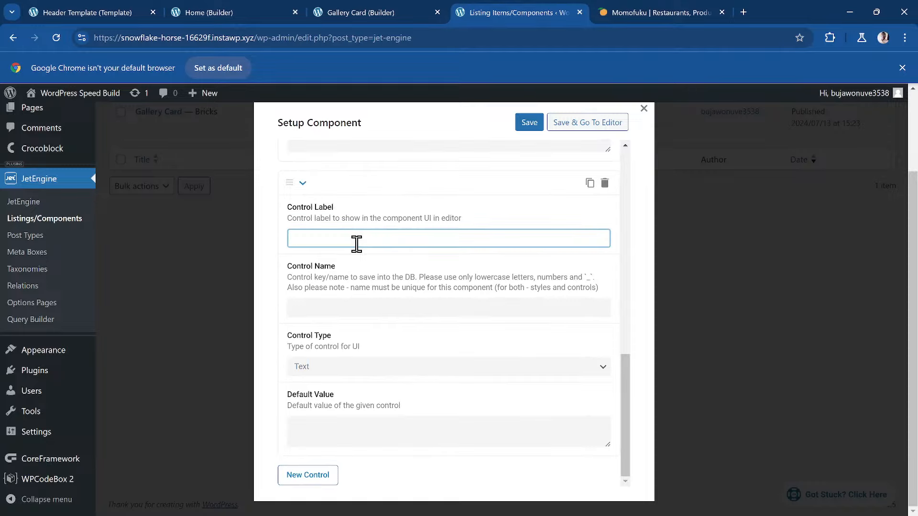
- Make the third control an 'Image' Single Media control defaulting to the lobster photo
left_click(366, 296)
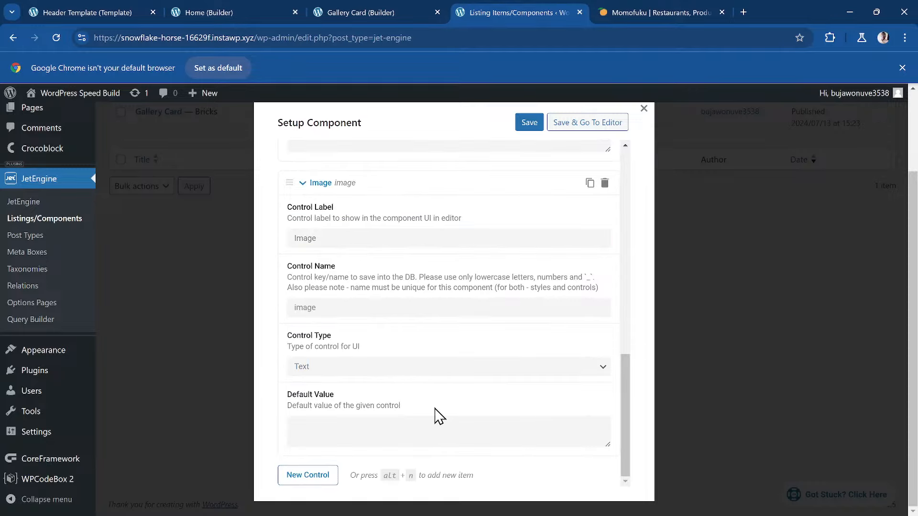
left_click(389, 369)
left_click(385, 426)
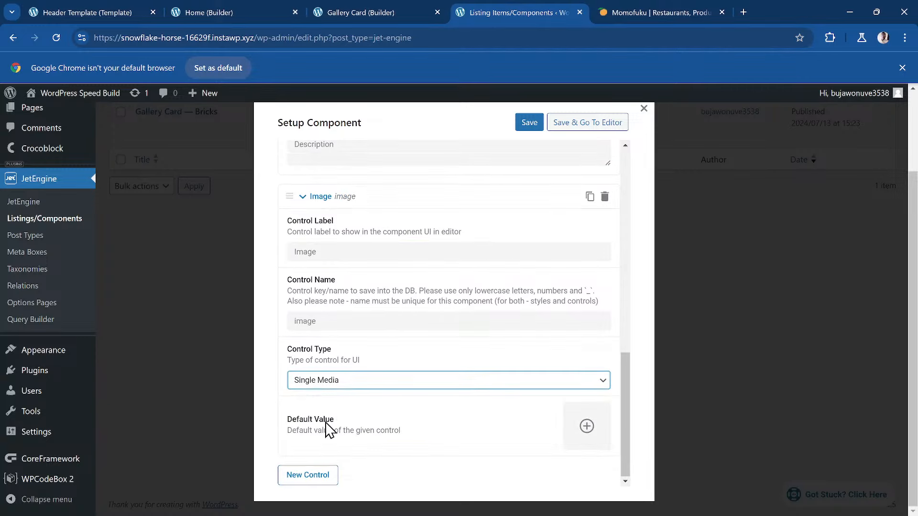
left_click(587, 426)
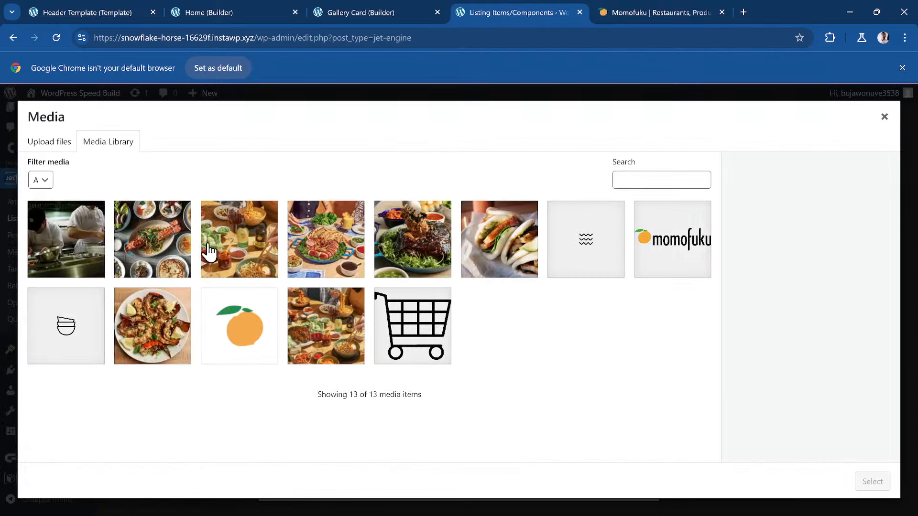
left_click(161, 244)
left_click(872, 480)
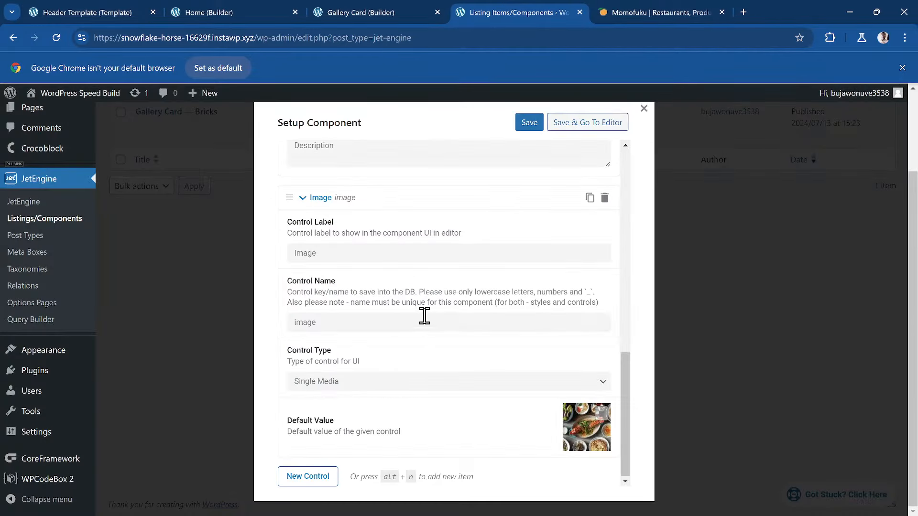
- Add a fourth Text control labelled 'Link' and save the component settings
left_click(318, 479)
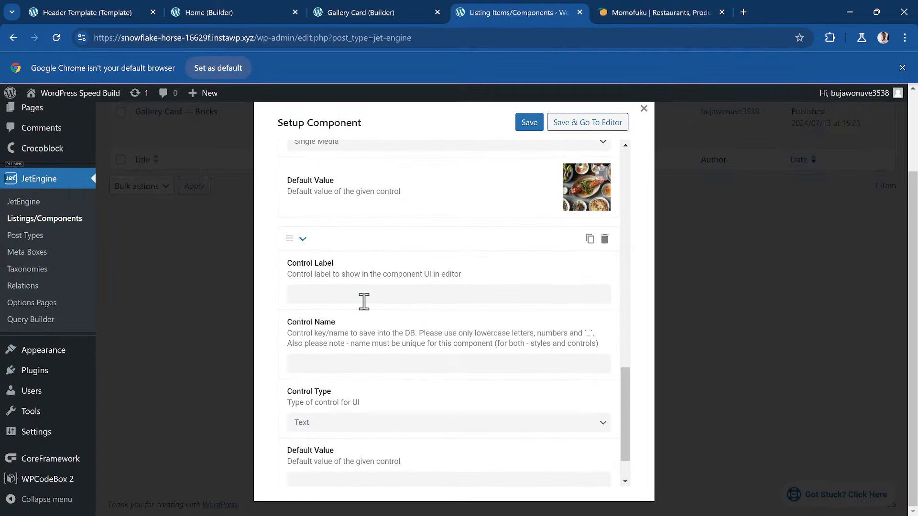
left_click(364, 301)
type("Link")
left_click(376, 324)
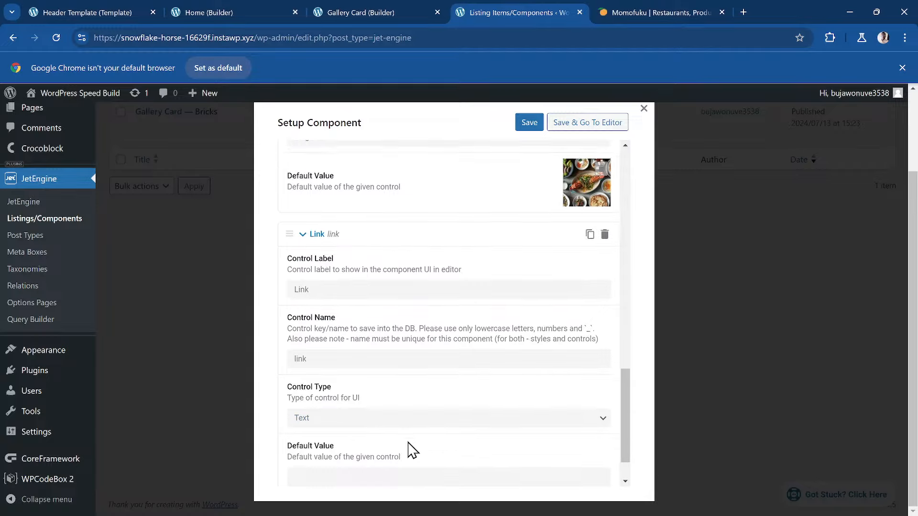
scroll(411, 449, "down", 1)
left_click(364, 366)
left_click(411, 367)
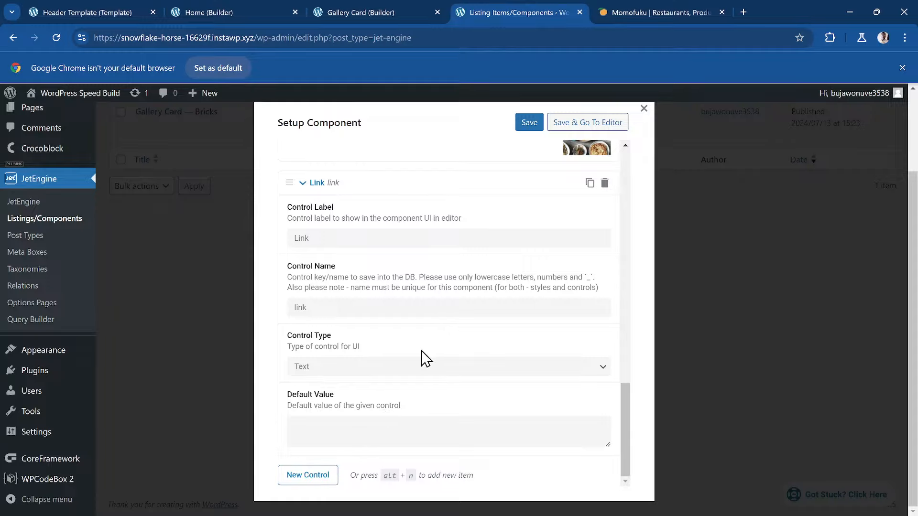
left_click(530, 126)
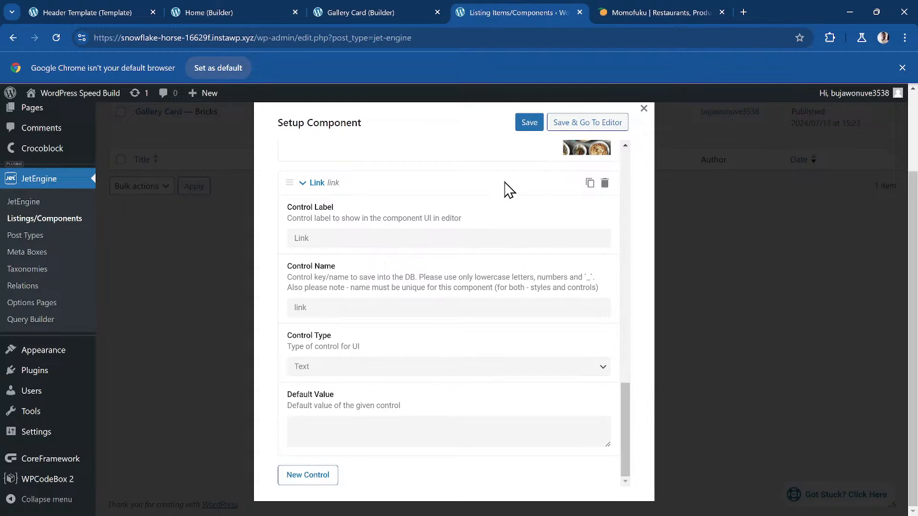
left_click(383, 14)
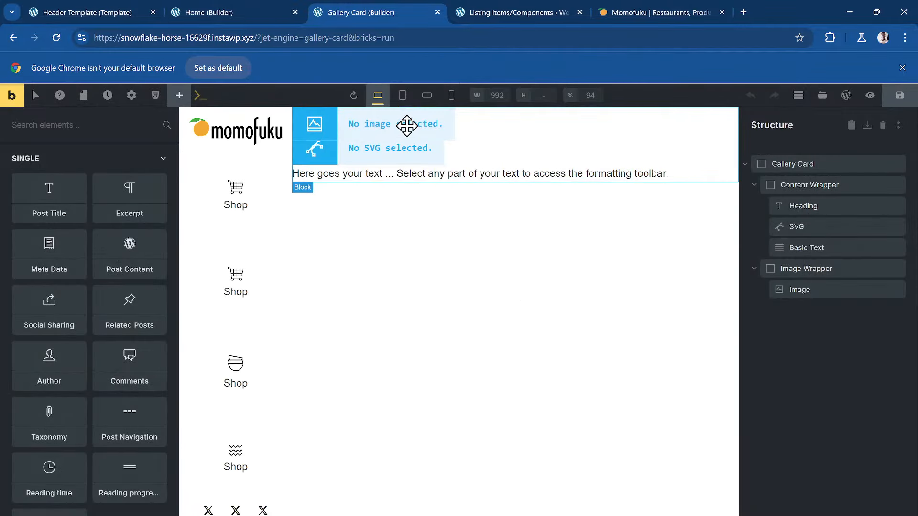
- Clear the Heading element's text and bind it to the Heading component prop
left_click(408, 125)
left_click(798, 201)
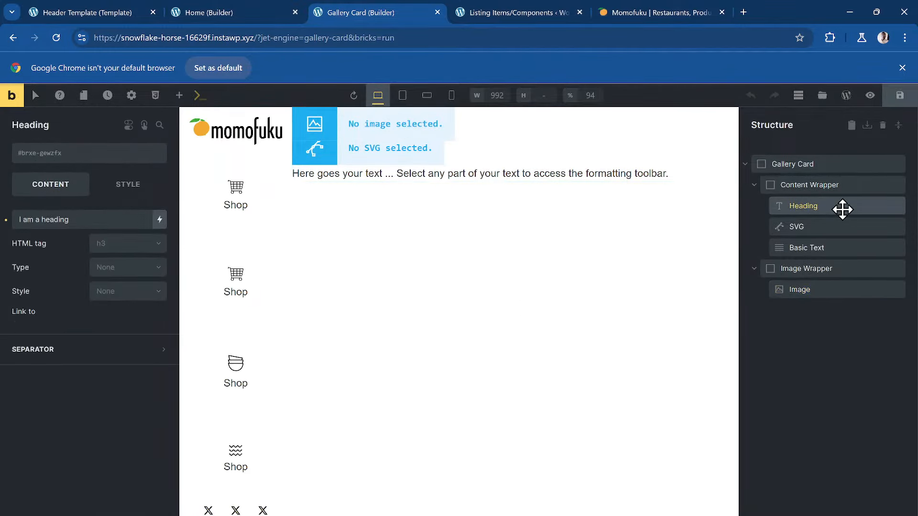
triple_click(71, 219)
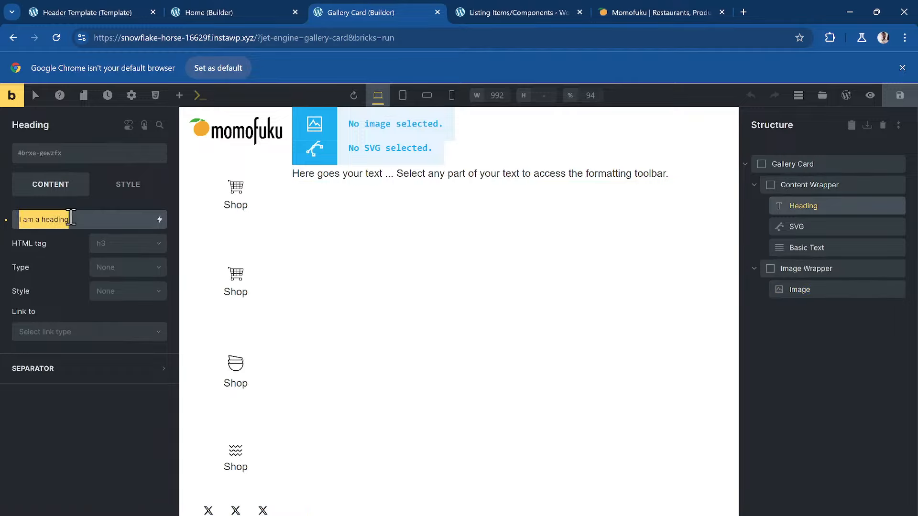
key("BackSpace")
left_click(159, 219)
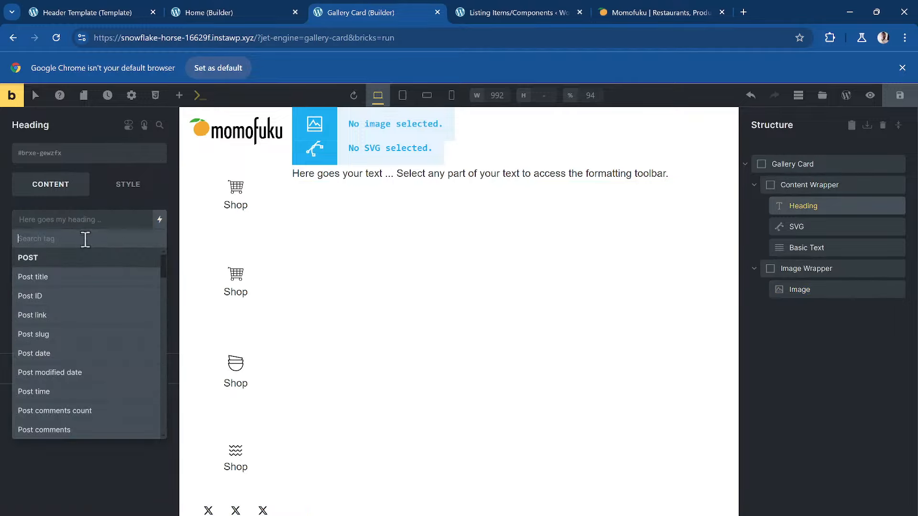
type("heading")
left_click(91, 289)
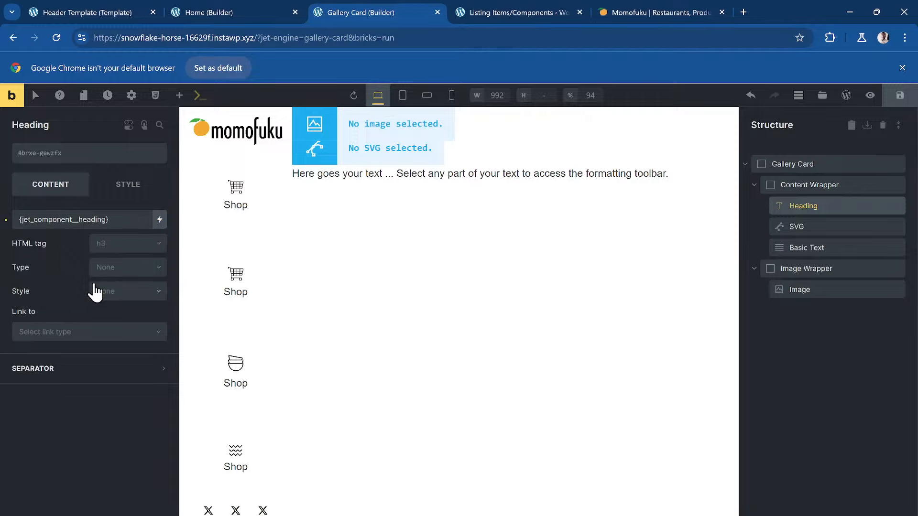
- Replace the Basic Text placeholder with the Description component prop
left_click(832, 250)
triple_click(61, 244)
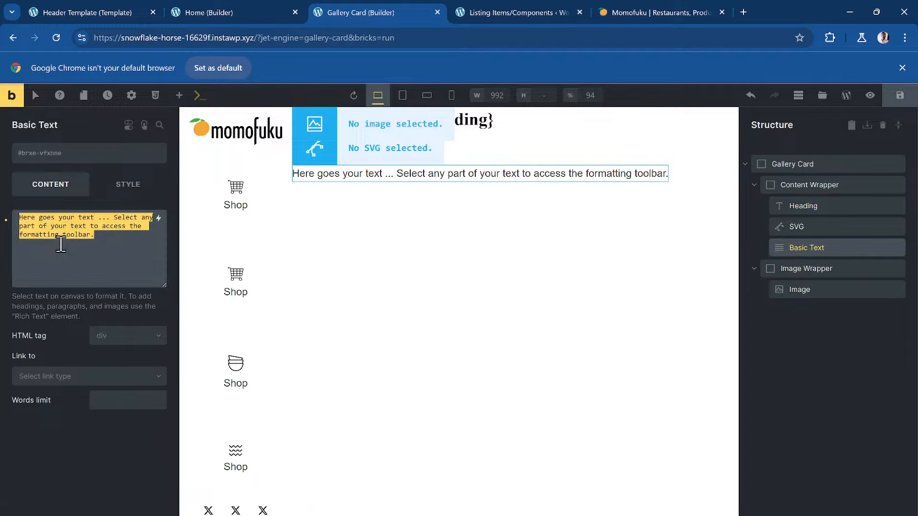
key("BackSpace")
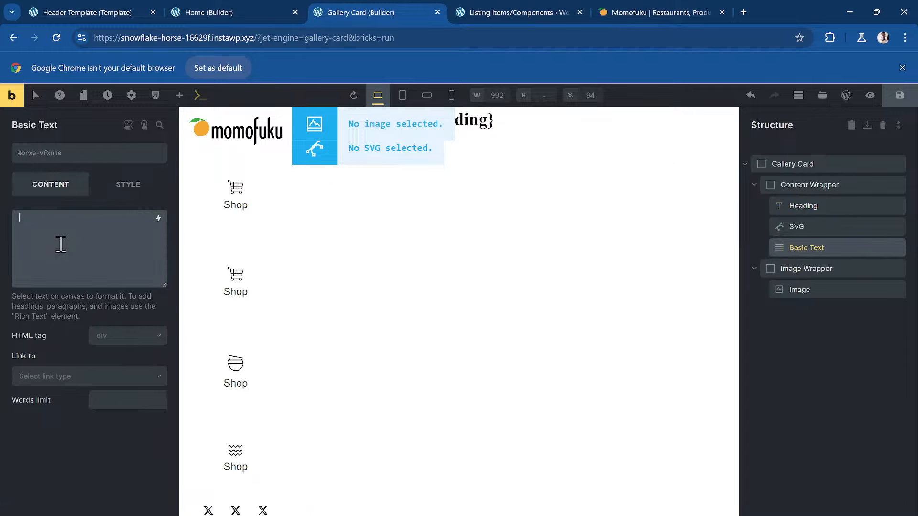
left_click(158, 218)
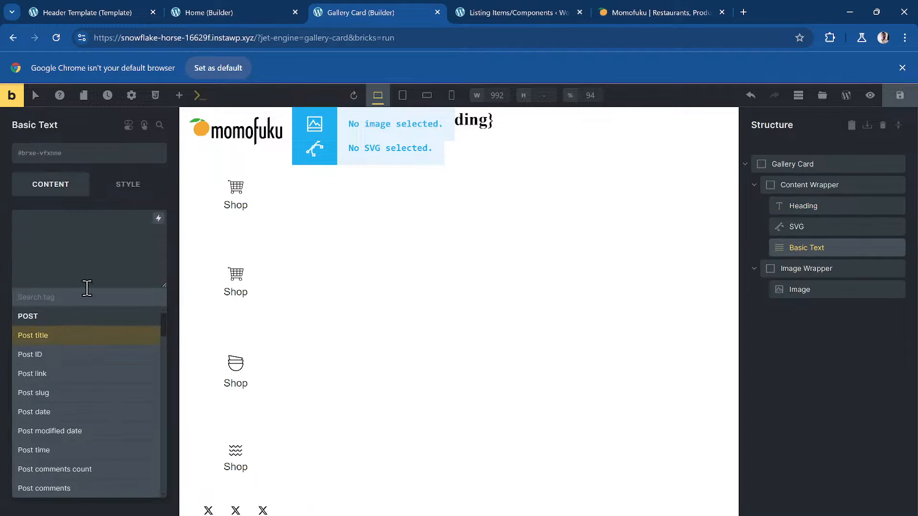
type("desc")
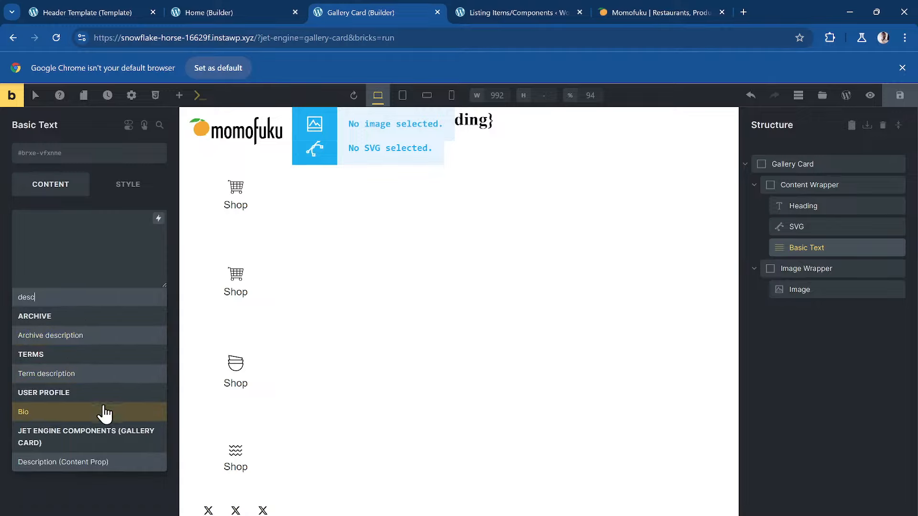
left_click(94, 466)
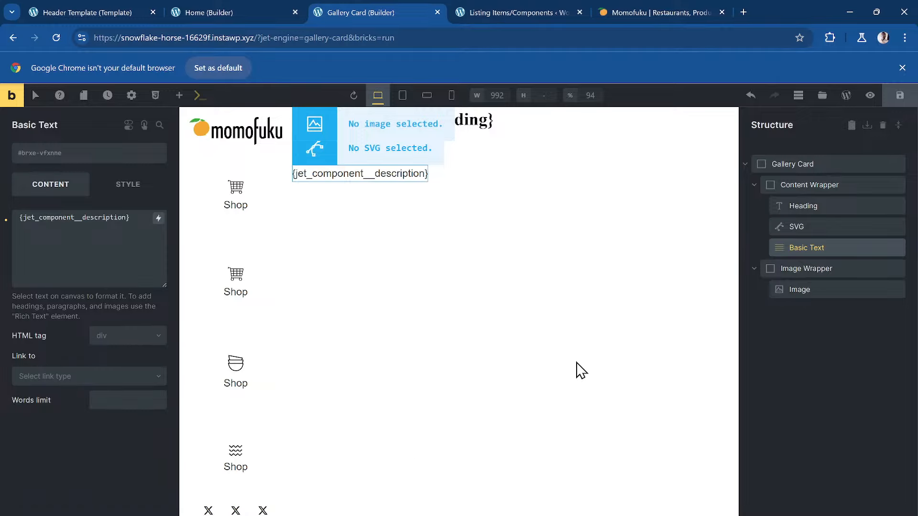
- Bind the Image element to the Image component prop through dynamic data
left_click(812, 290)
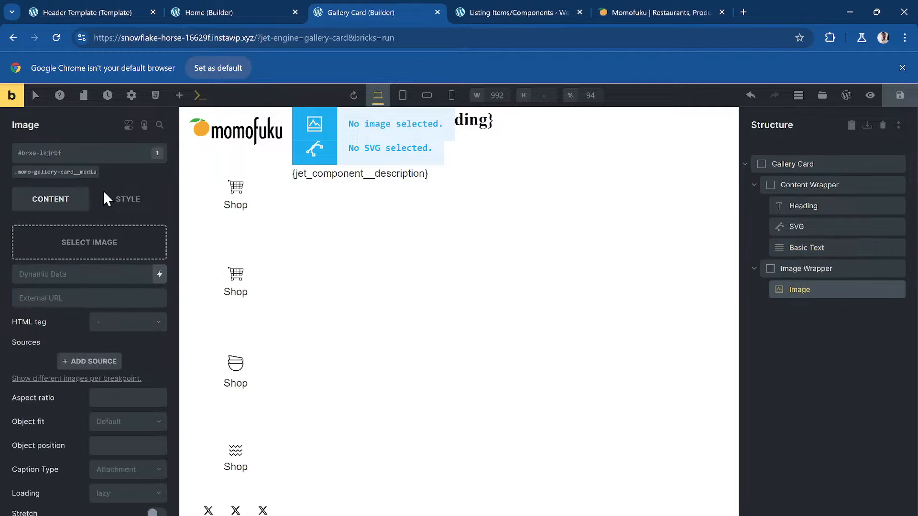
left_click(101, 243)
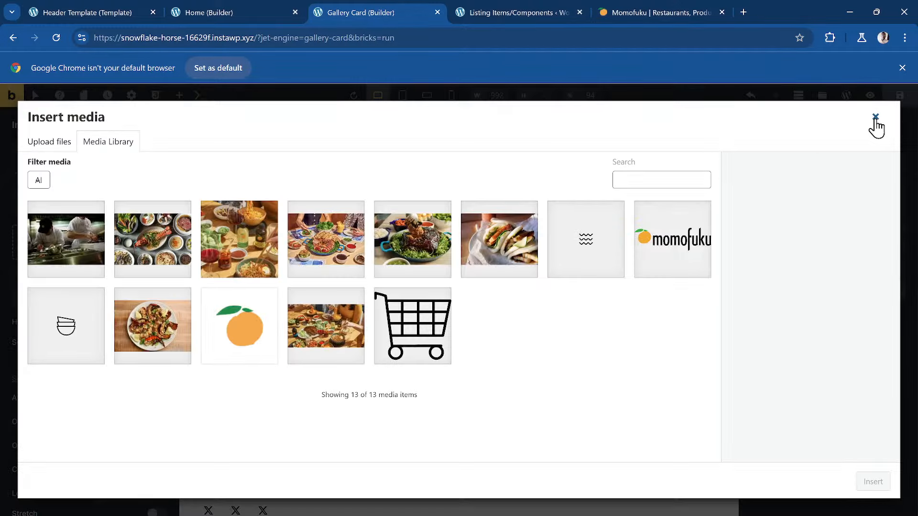
left_click(876, 119)
left_click(160, 274)
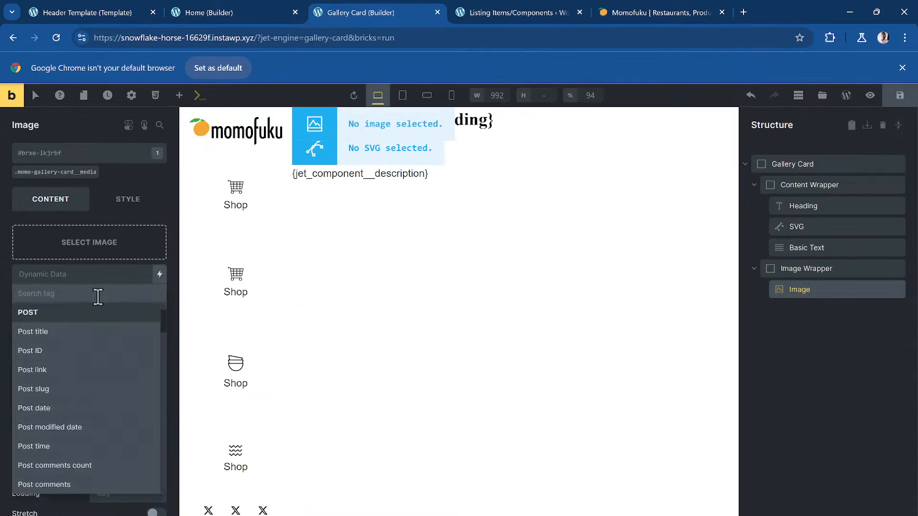
type("image")
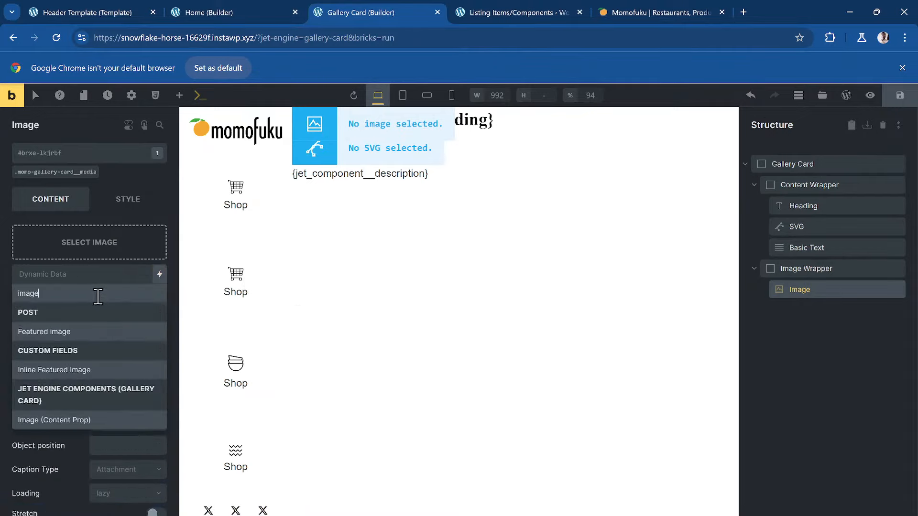
left_click(86, 421)
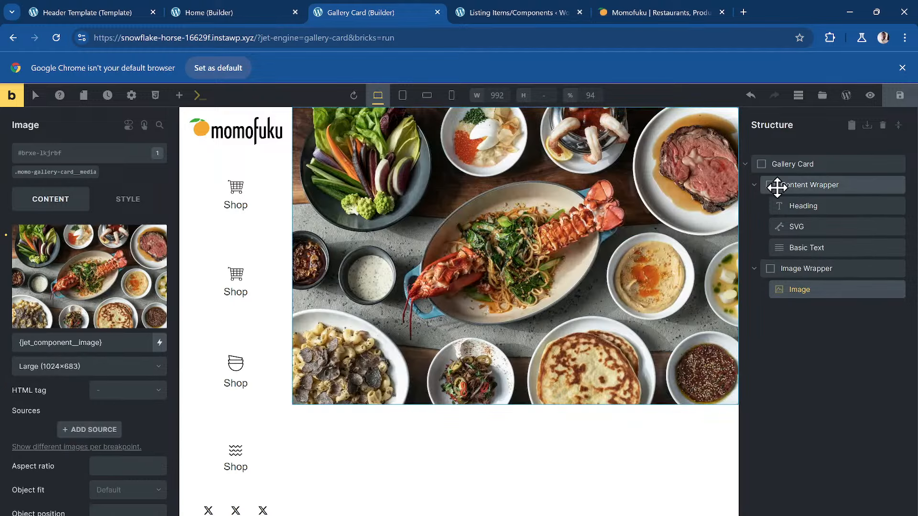
- Create and apply the dd-bg-media class to the Image Wrapper
left_click(756, 185)
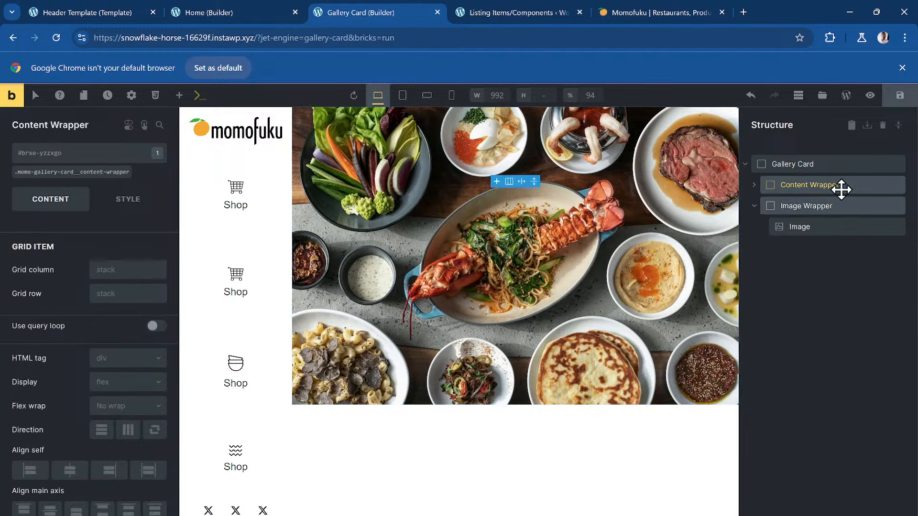
left_click(756, 207)
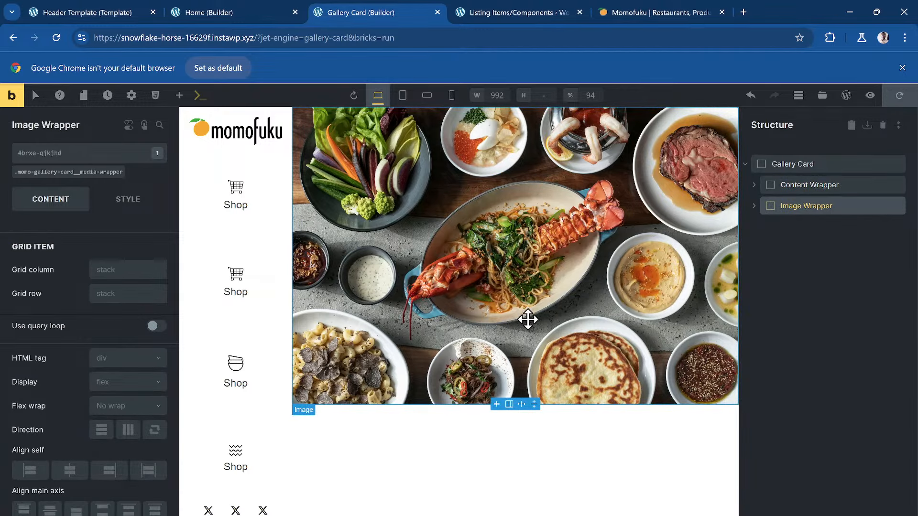
left_click(755, 207)
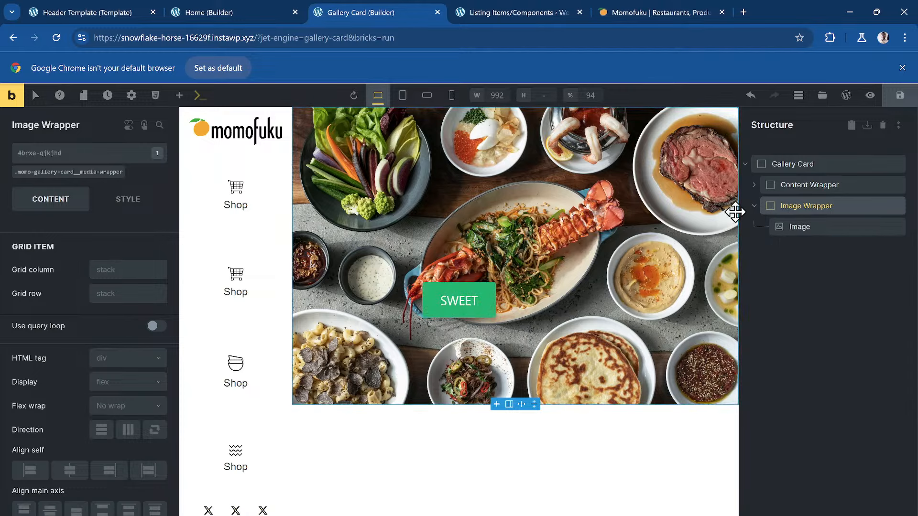
left_click(55, 154)
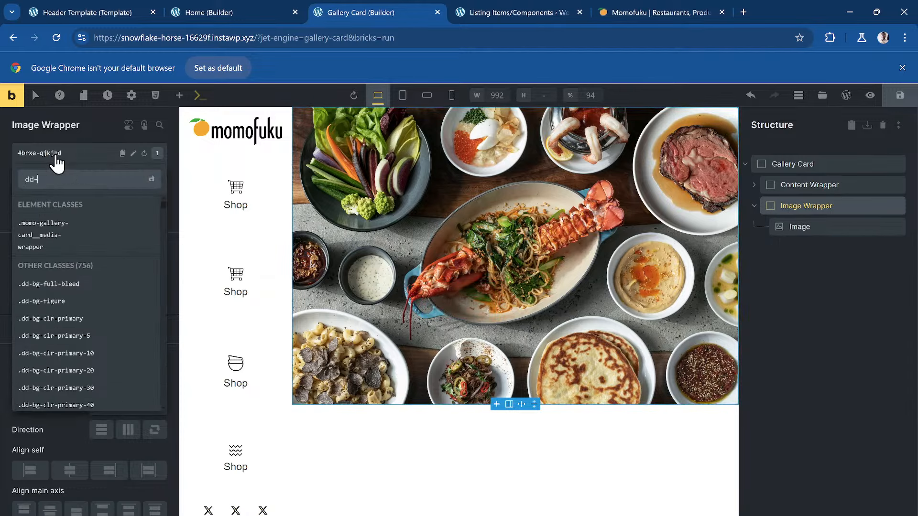
type("dd-bg-med")
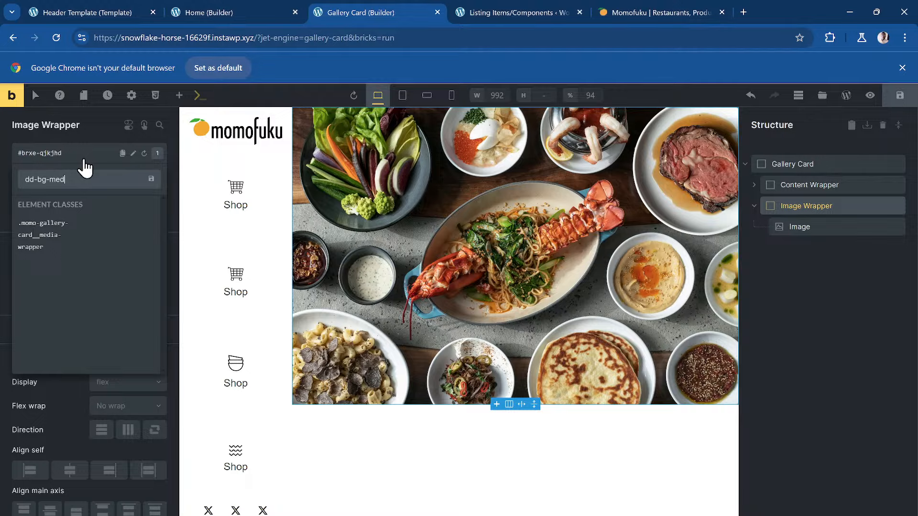
key("ctrl+a")
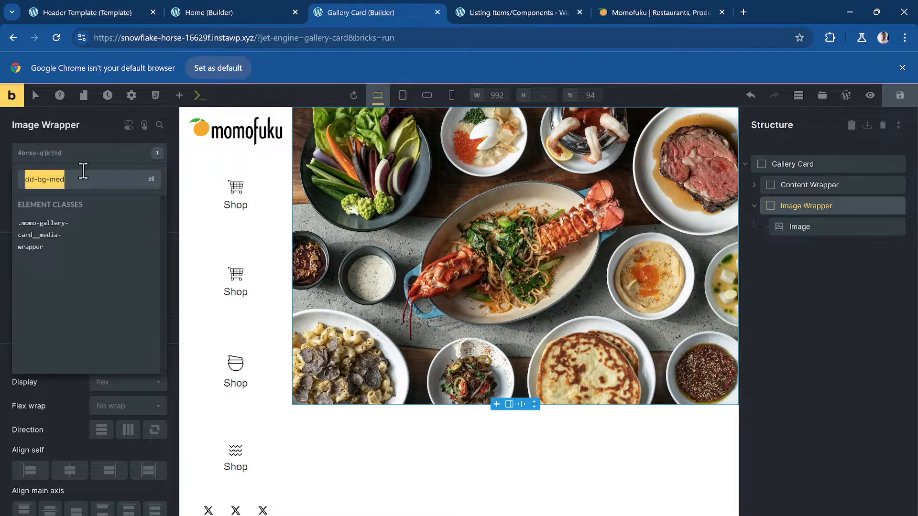
left_click(84, 171)
type("ia")
key("Return")
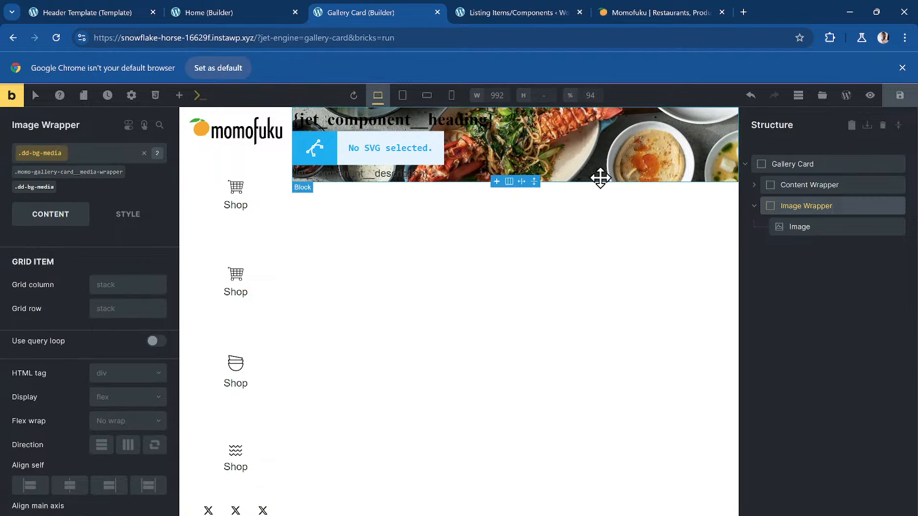
- Add a dd-section-dark class to the Content Wrapper and rename it to cf-section-dark
left_click(822, 184)
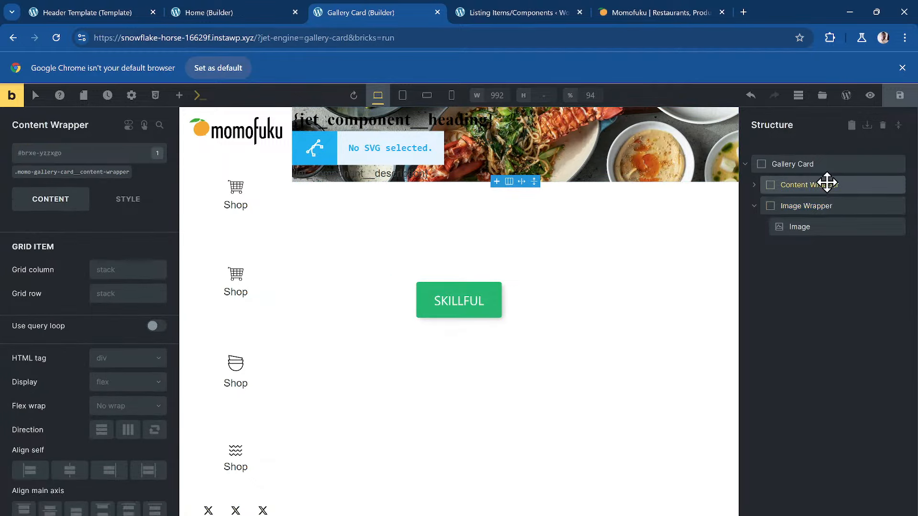
left_click(49, 153)
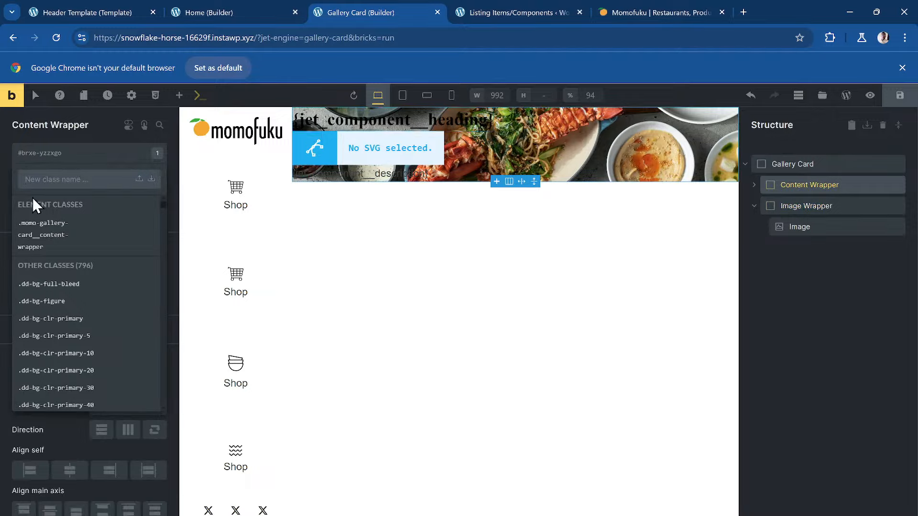
type("dd-section-dark")
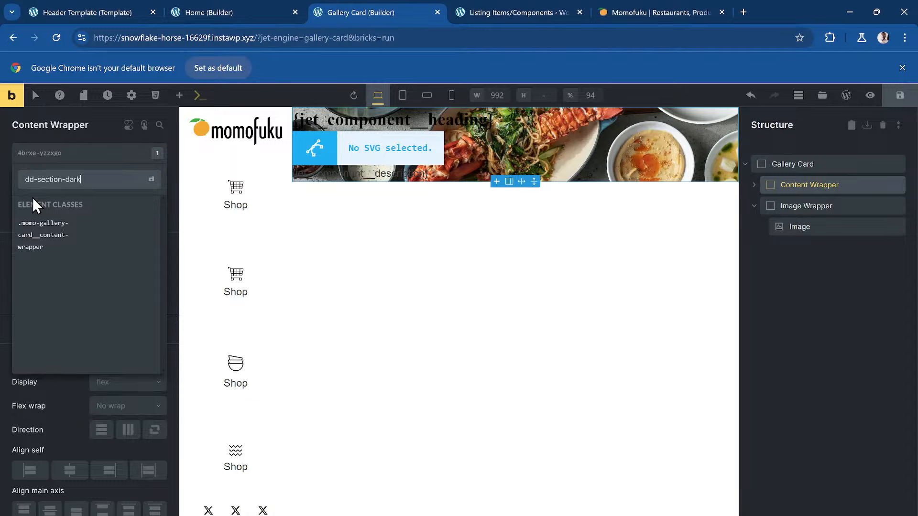
key("Return")
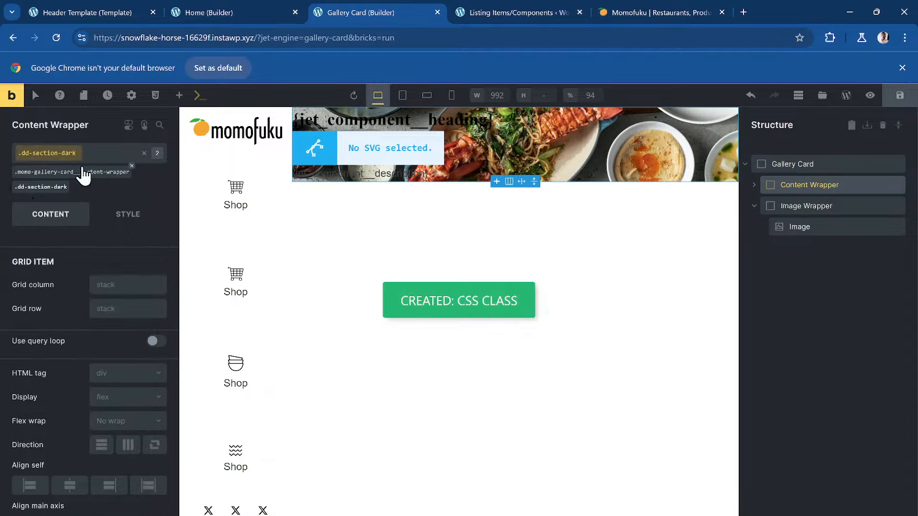
left_click(61, 156)
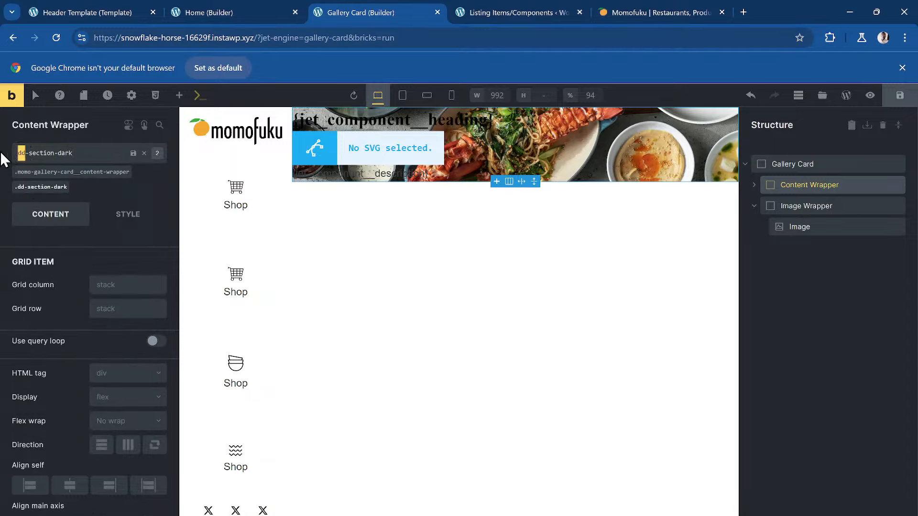
key("Delete")
key("Return")
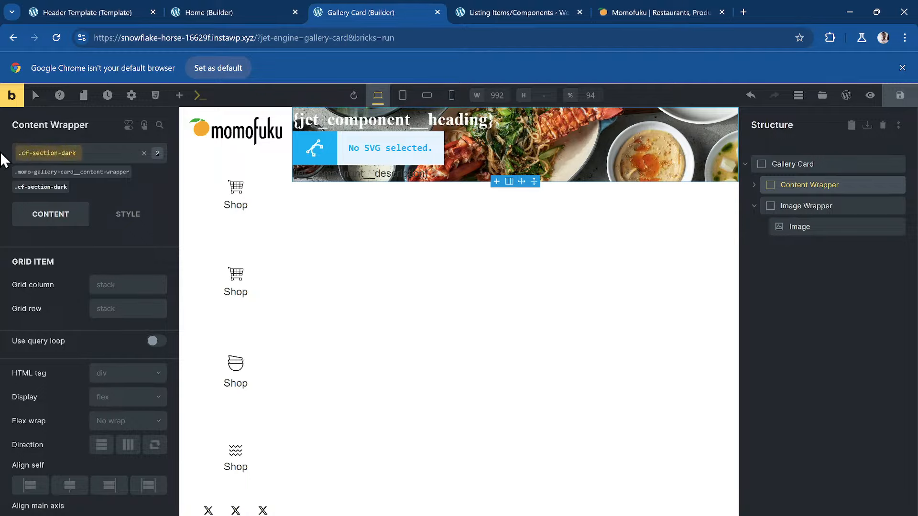
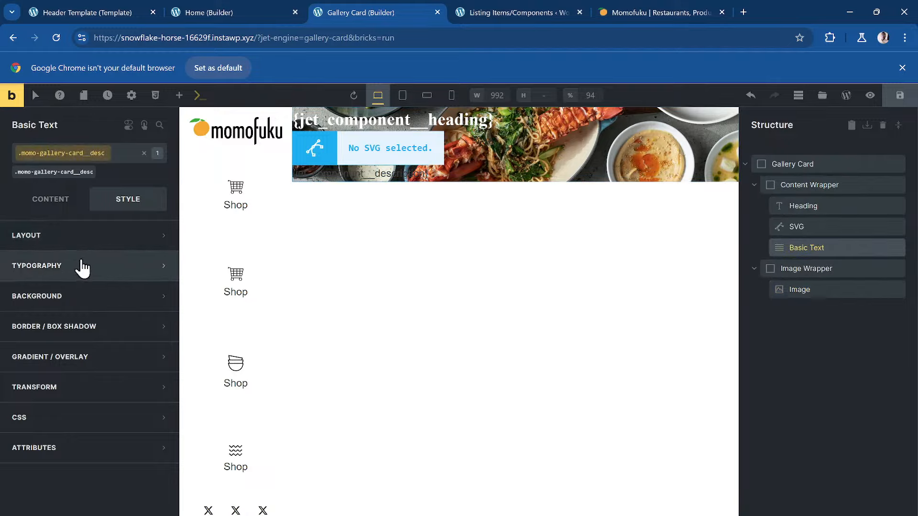
- Set the description's typography colour to dd-text-clr-title, save the component, and view the Momofuku site
left_click(88, 246)
left_click(87, 250)
left_click(105, 267)
right_click(159, 294)
scroll(273, 322, "down", 10)
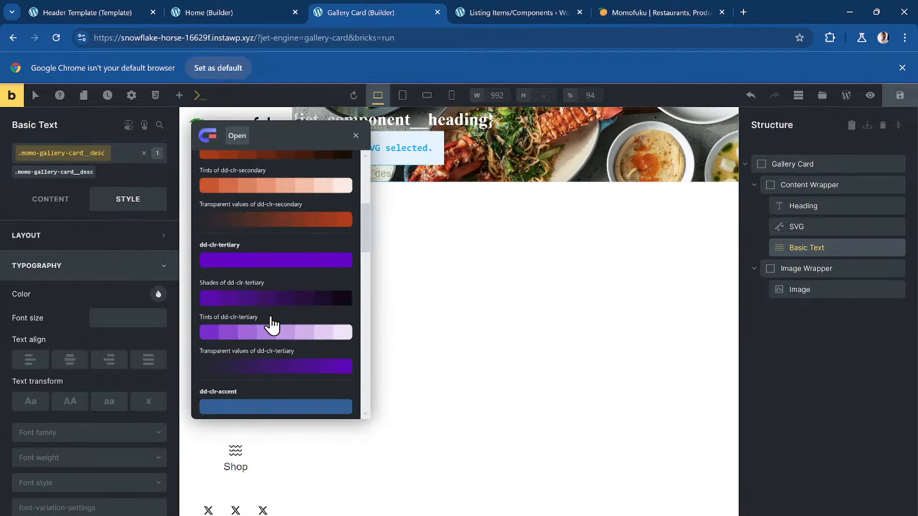
scroll(272, 324, "down", 5)
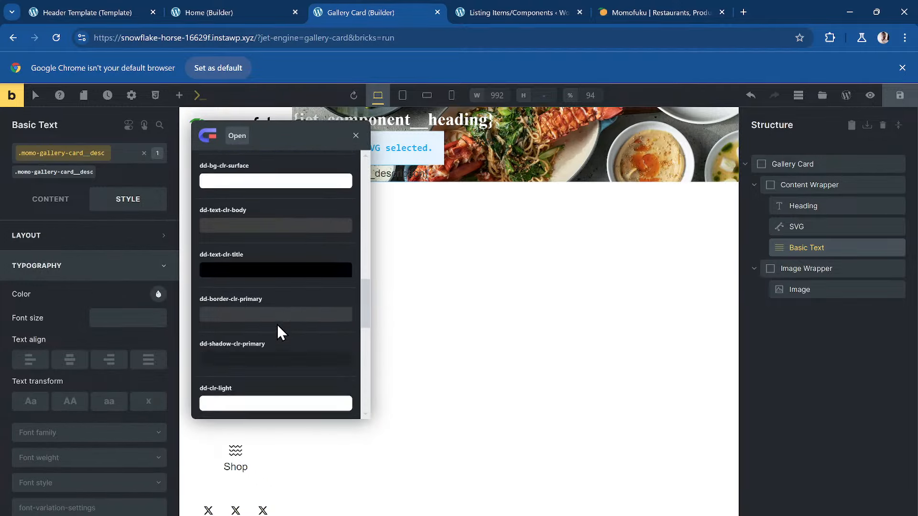
scroll(275, 329, "up", 1)
left_click(273, 330)
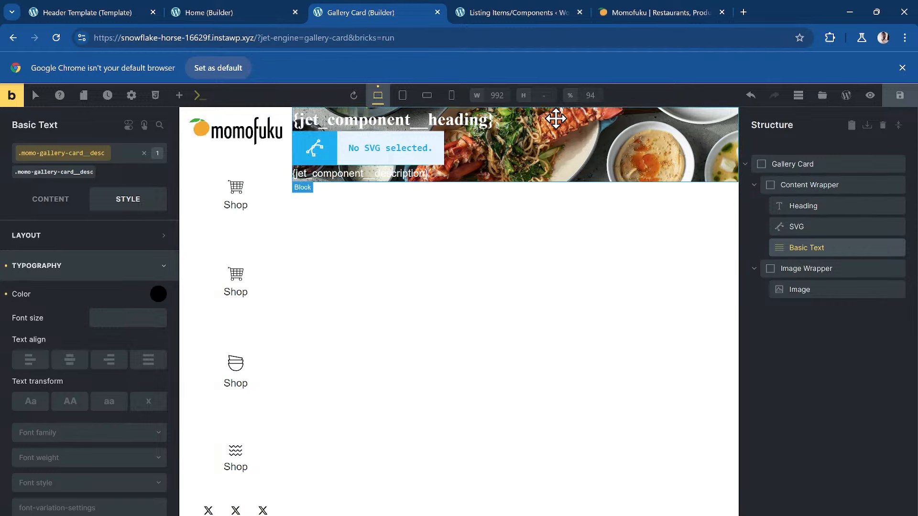
key("ctrl+s")
left_click(643, 9)
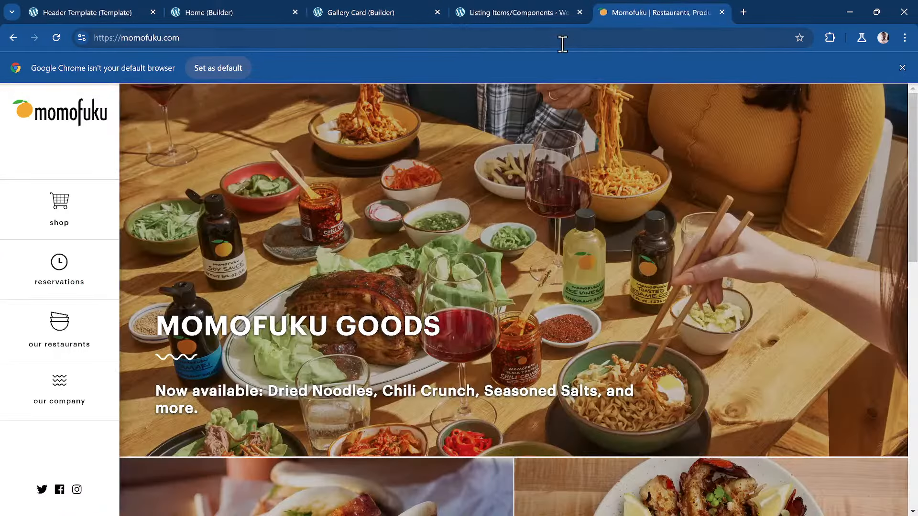
- Review the Momofuku homepage's goods and restaurant cards, then return to the Gallery Card builder
scroll(257, 254, "down", 6)
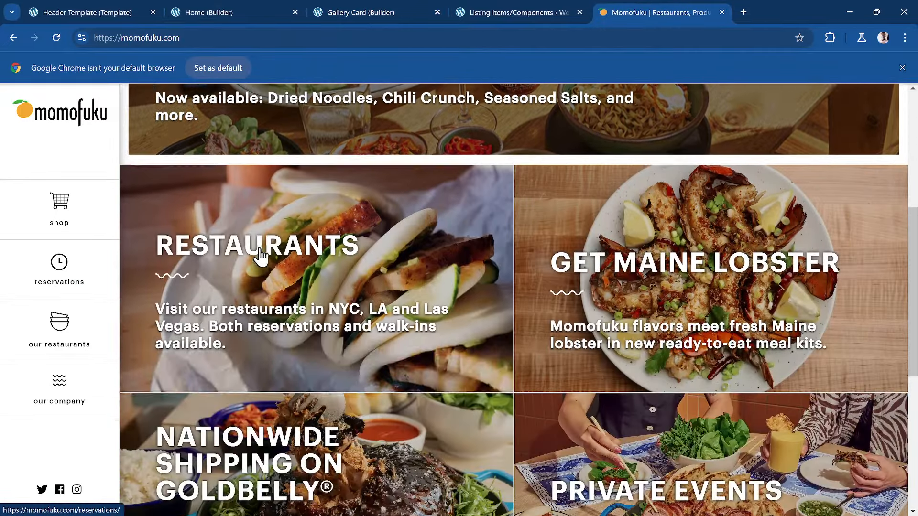
scroll(261, 256, "down", 5)
scroll(260, 258, "up", 5)
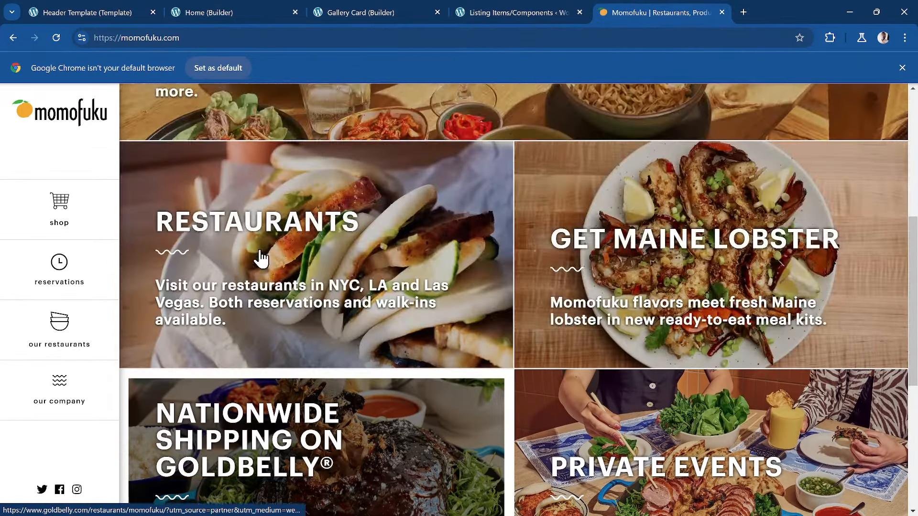
scroll(261, 258, "up", 6)
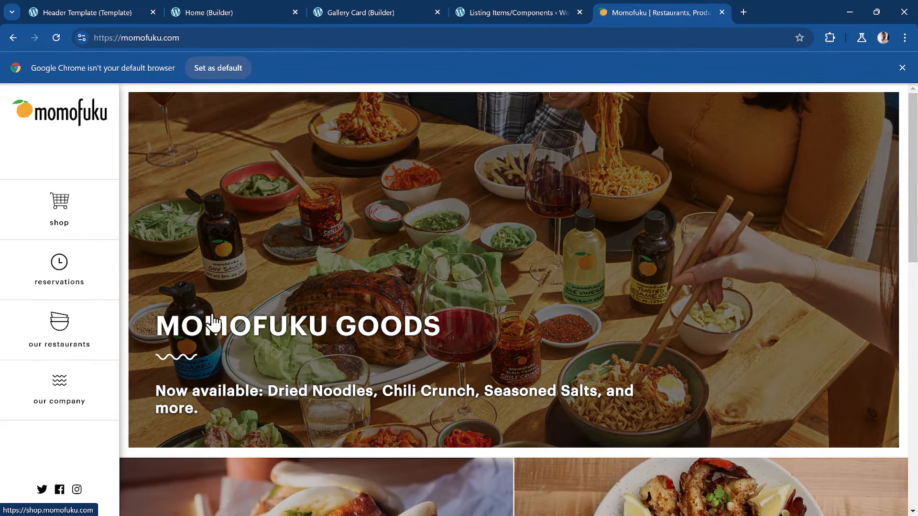
scroll(214, 324, "down", 4)
scroll(294, 314, "up", 1)
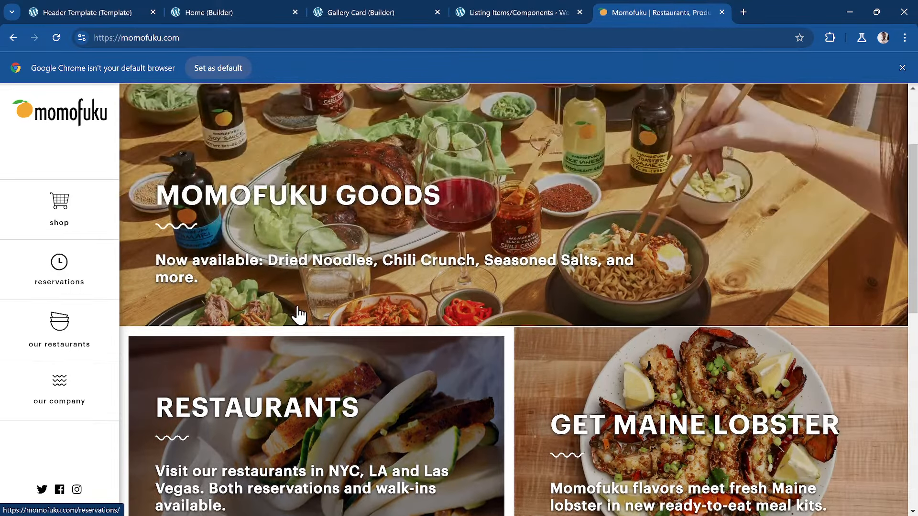
scroll(287, 314, "up", 1)
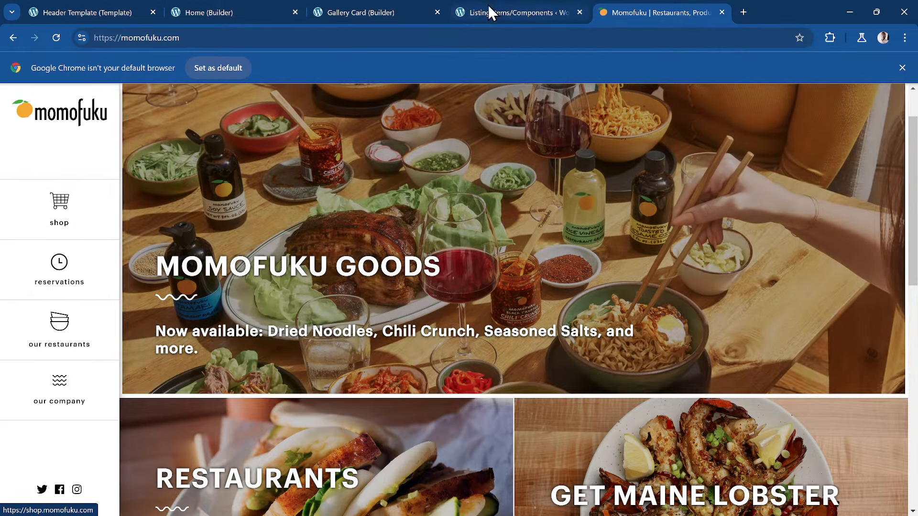
left_click(490, 9)
left_click(357, 9)
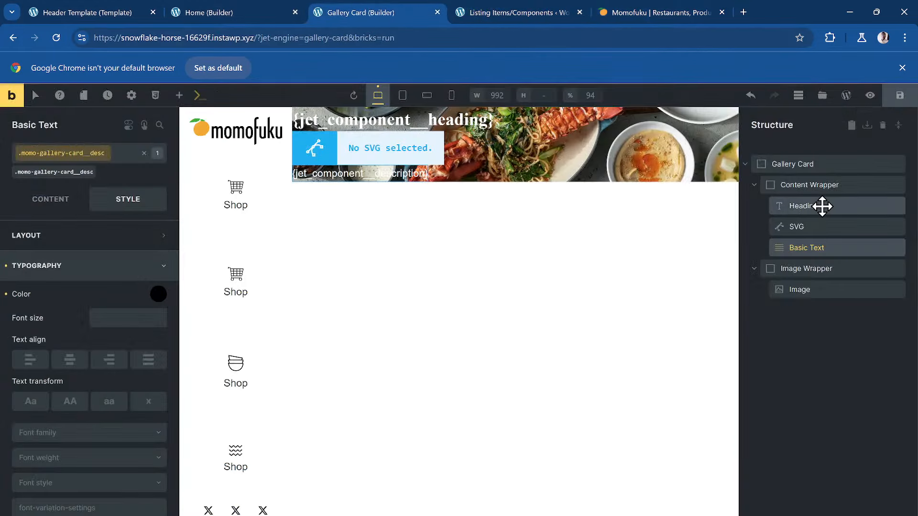
- Make the Content Wrapper a flex container aligned to Start on main and cross axes
left_click(821, 185)
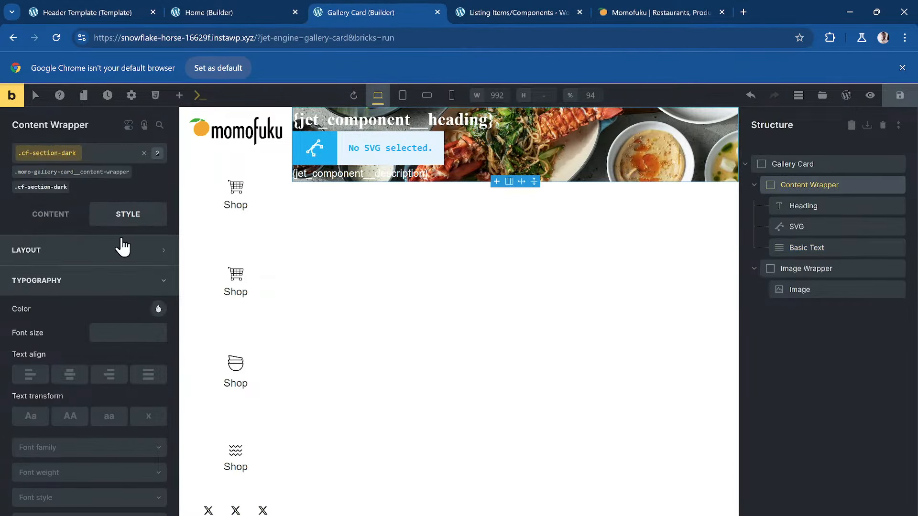
scroll(120, 245, "down", 3)
scroll(86, 244, "up", 3)
left_click(52, 219)
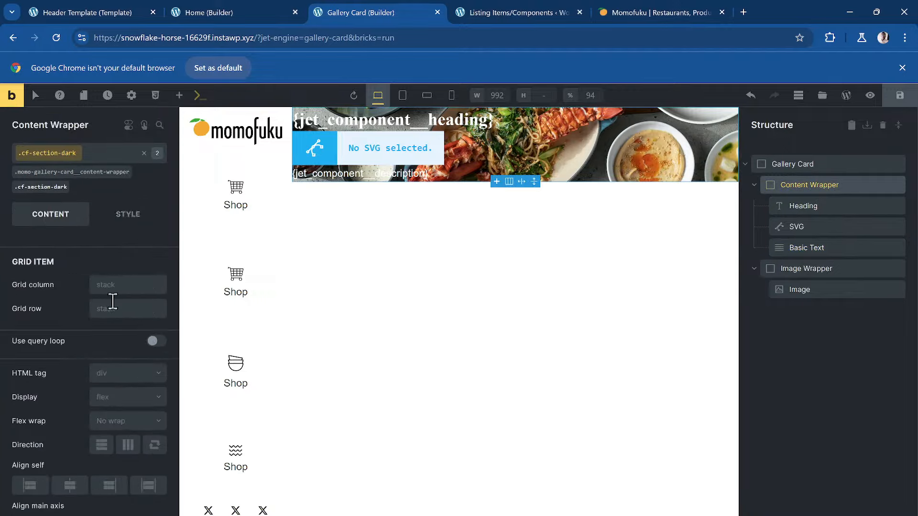
scroll(133, 334, "down", 1)
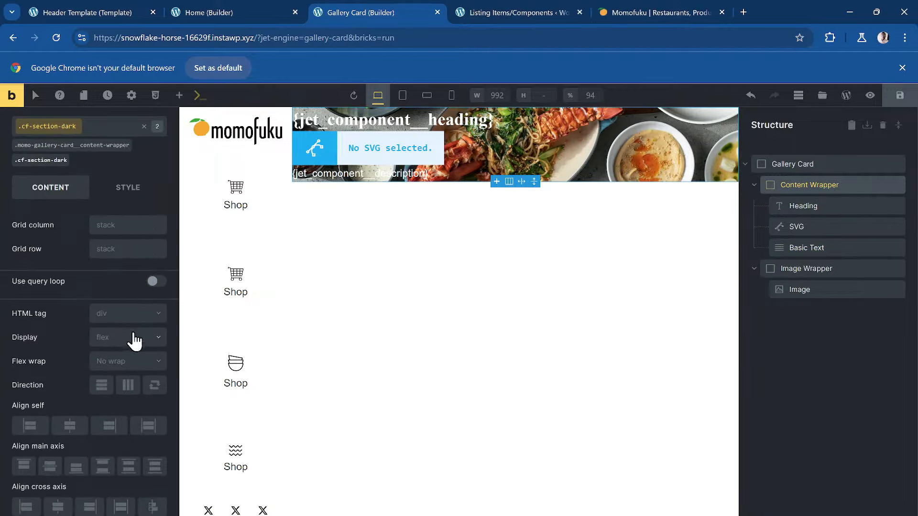
left_click(134, 339)
left_click(136, 380)
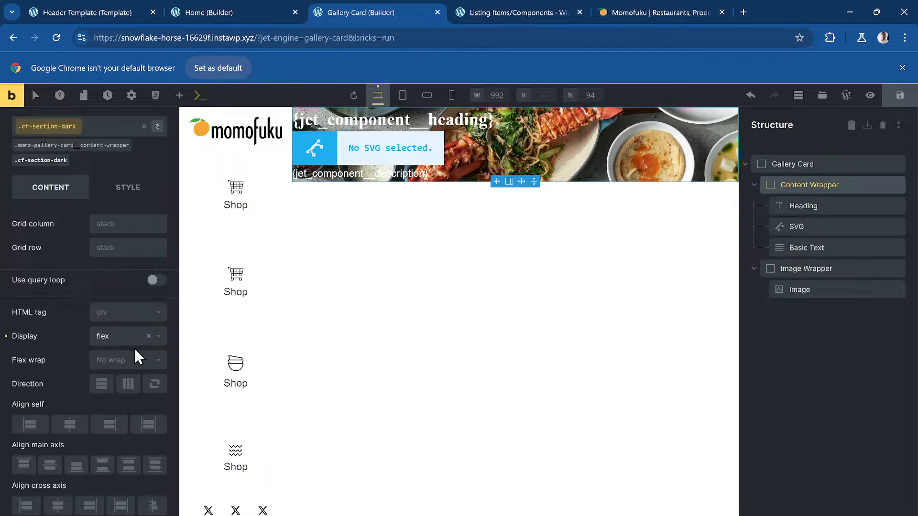
scroll(134, 348, "down", 2)
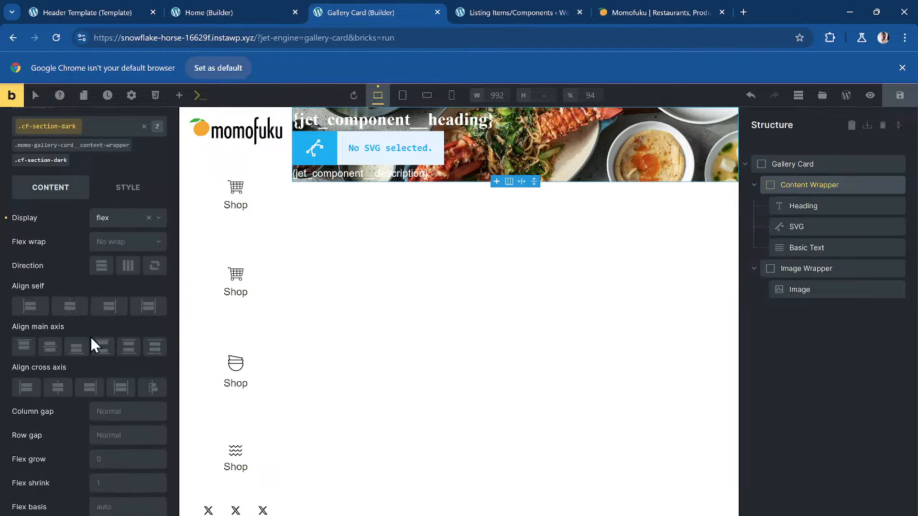
left_click(25, 348)
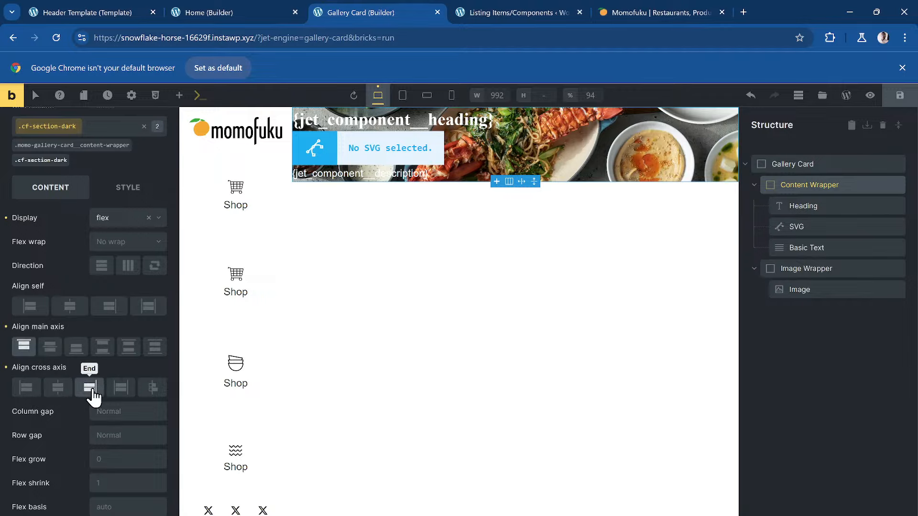
left_click(27, 389)
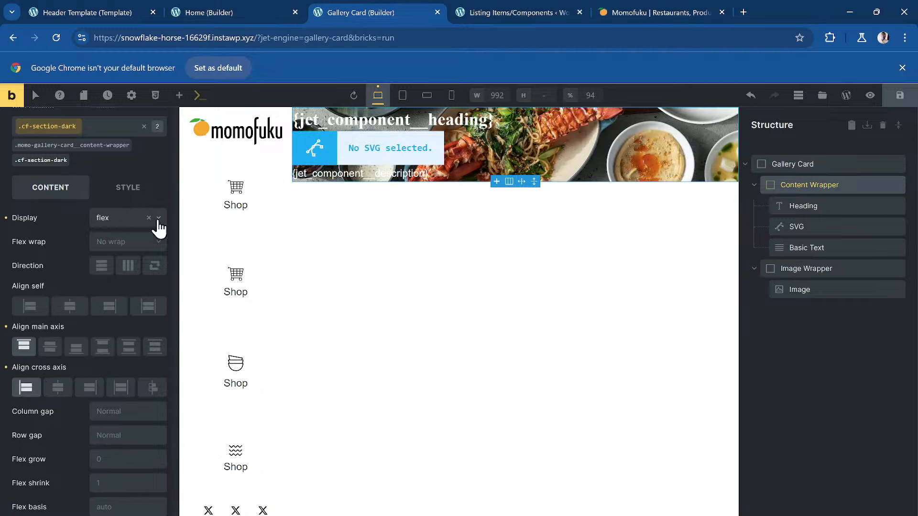
- Link all four padding sides and set them to the dd-size-md variable
left_click(115, 191)
scroll(124, 222, "up", 3)
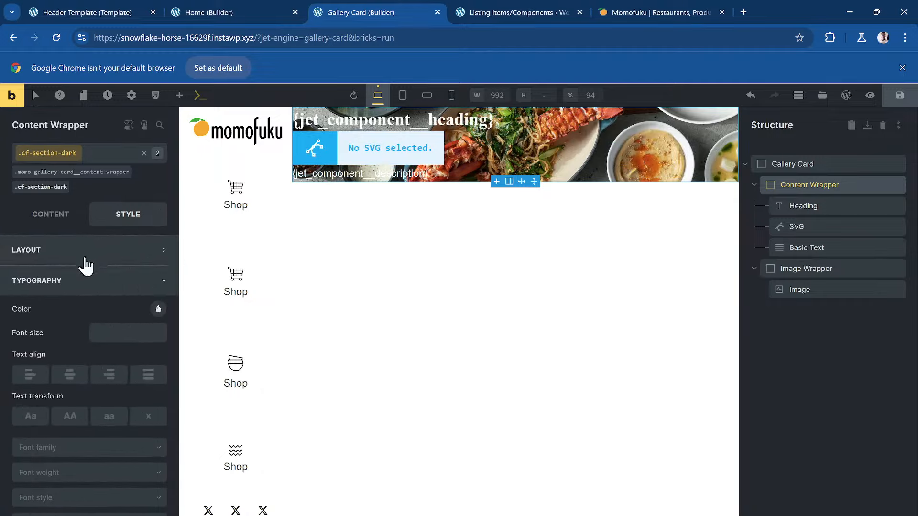
left_click(120, 260)
scroll(139, 311, "down", 1)
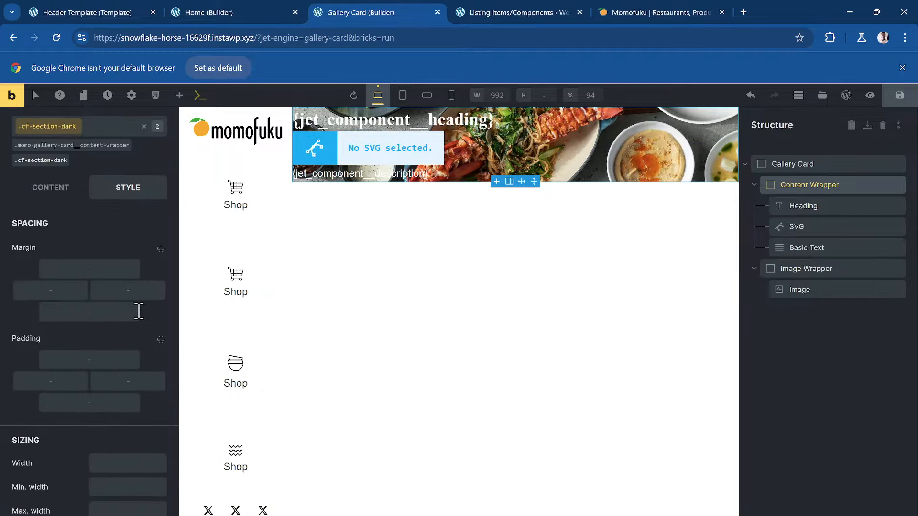
right_click(102, 348)
left_click(127, 355)
left_click(162, 343)
right_click(102, 356)
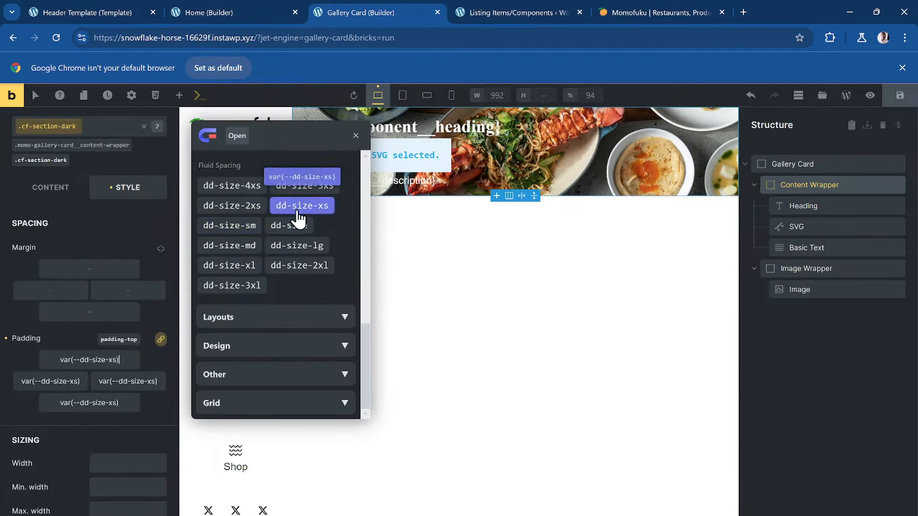
left_click(230, 246)
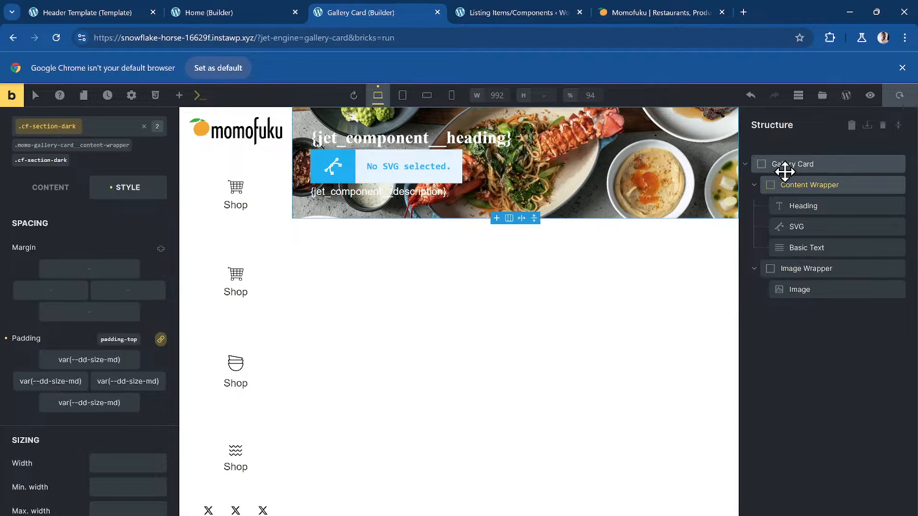
- Reload the Home builder, add a Gallery Card into the Gallery Item and duplicate it
left_click(230, 12)
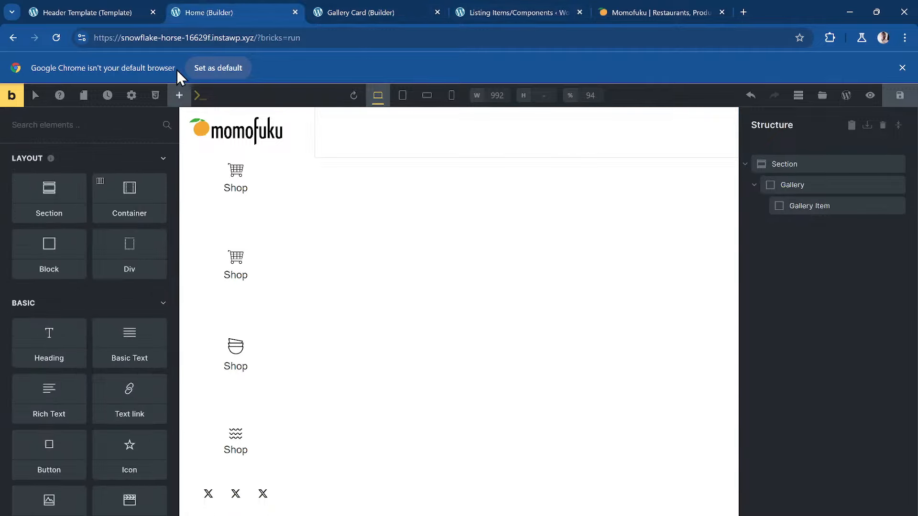
left_click(58, 40)
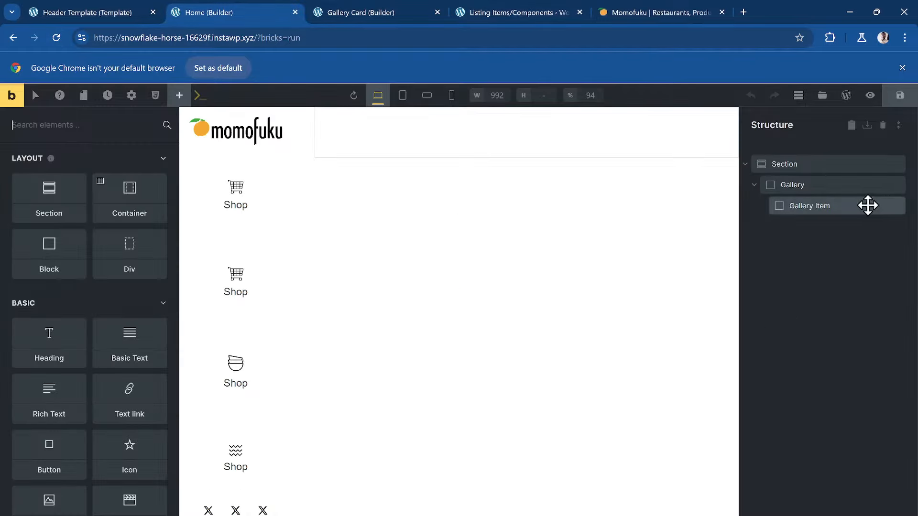
left_click(868, 206)
left_click(156, 106)
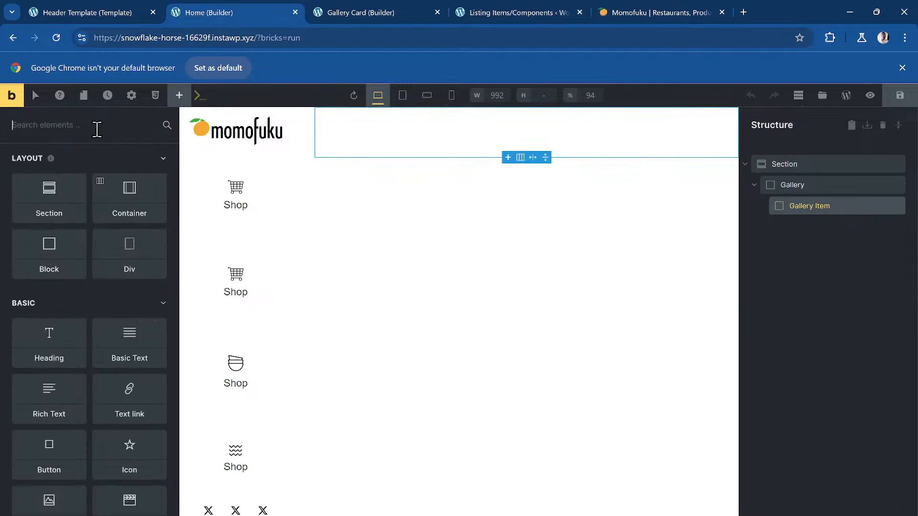
type("galler")
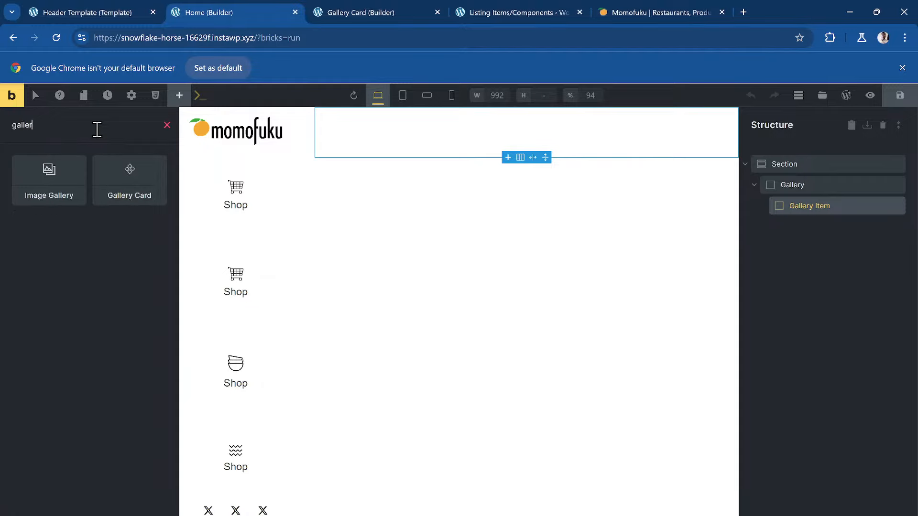
left_click(129, 179)
left_click(824, 227)
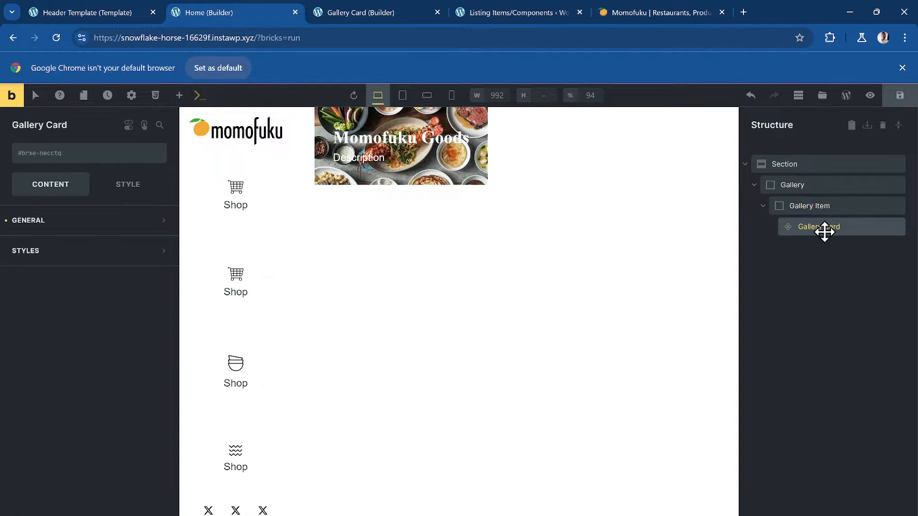
key("ctrl+d")
key("ctrl+d")
key("ctrl+d")
key("ctrl+d")
key("ctrl+d")
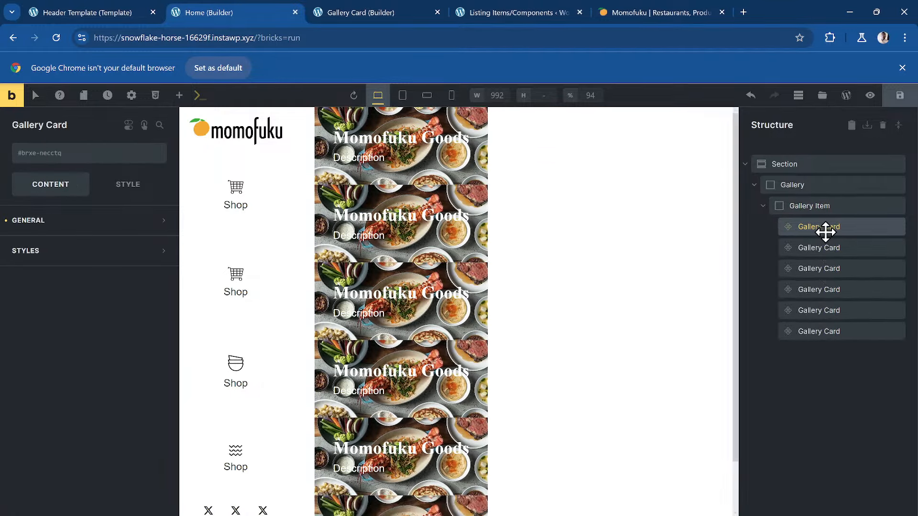
- After checking the Momofuku reference, duplicate the sixth Gallery Card to make seven
left_click(520, 9)
left_click(646, 9)
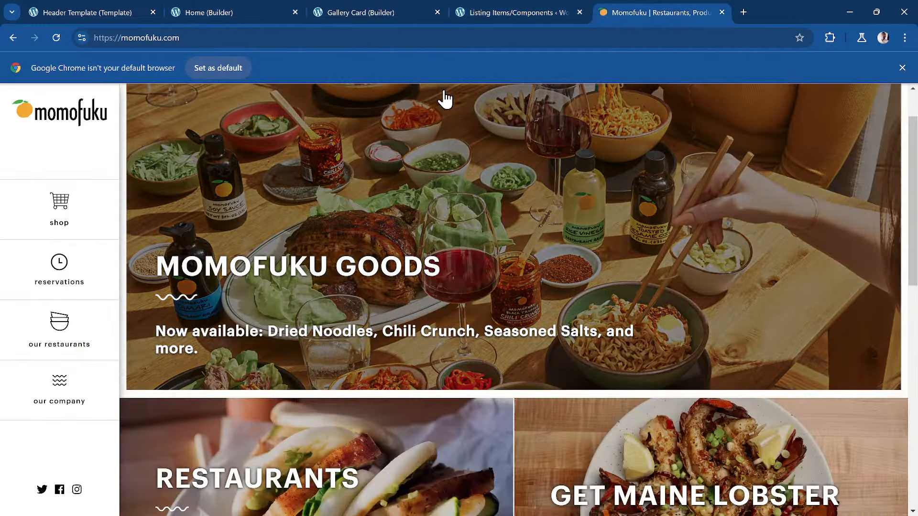
scroll(420, 236, "down", 8)
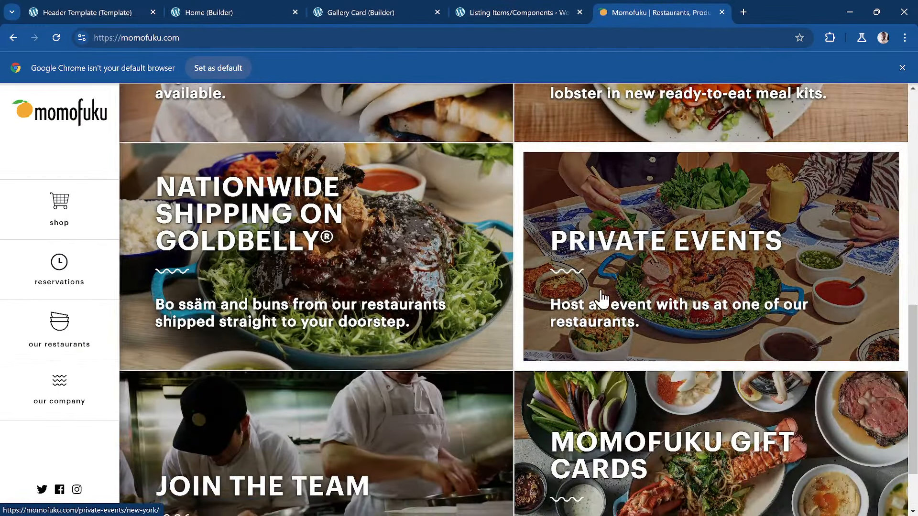
scroll(601, 332, "down", 1)
left_click(380, 10)
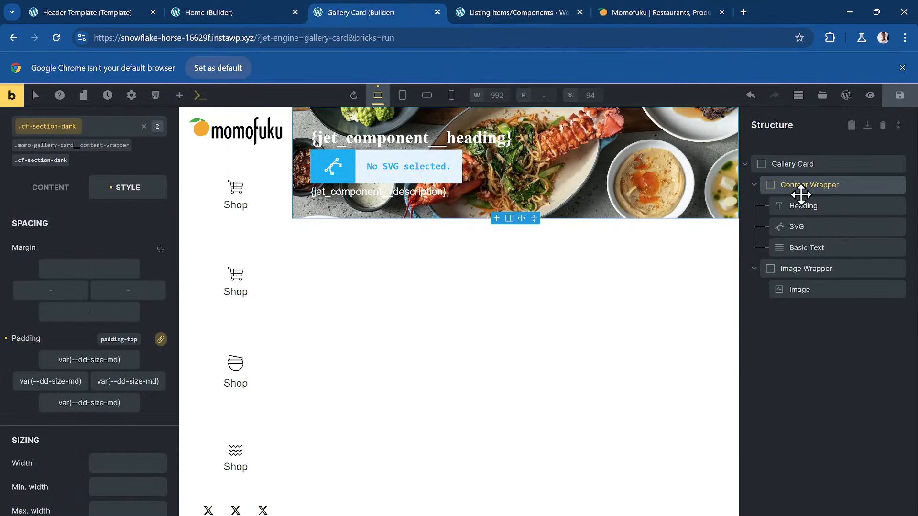
left_click(260, 10)
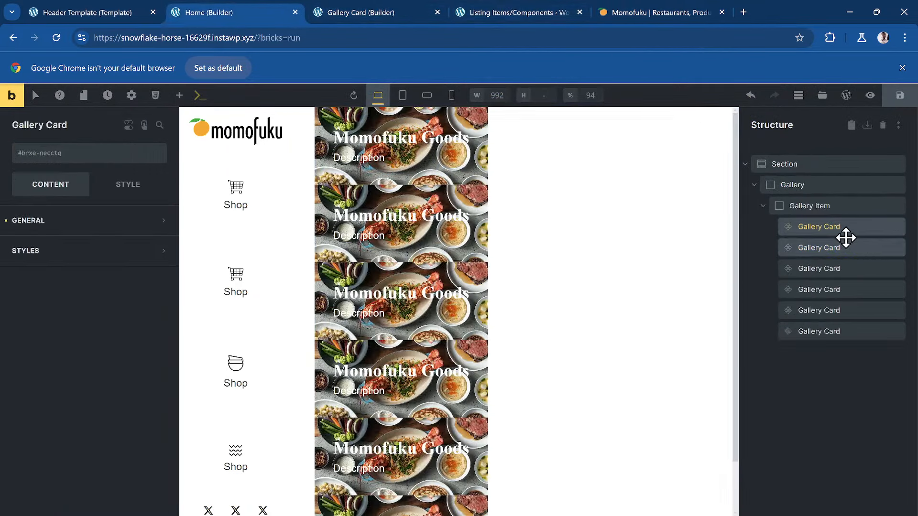
left_click(824, 334)
key("ctrl+d")
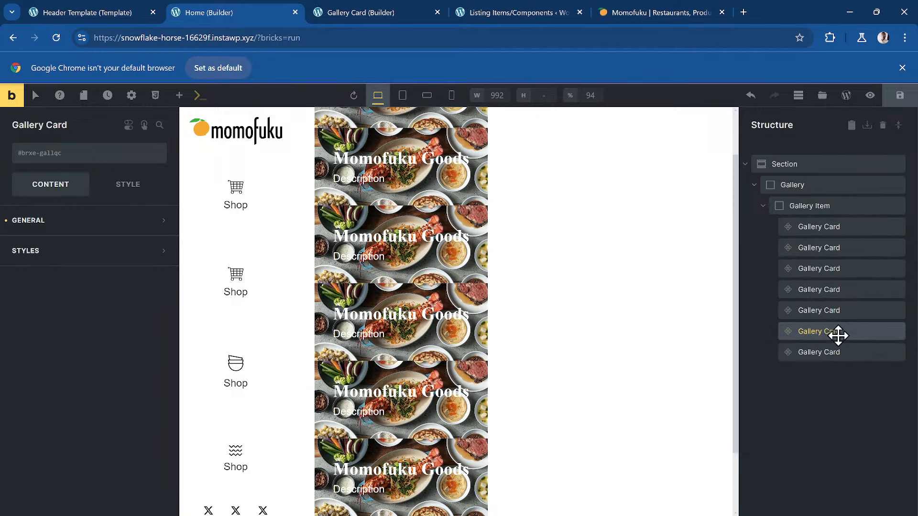
left_click(850, 207)
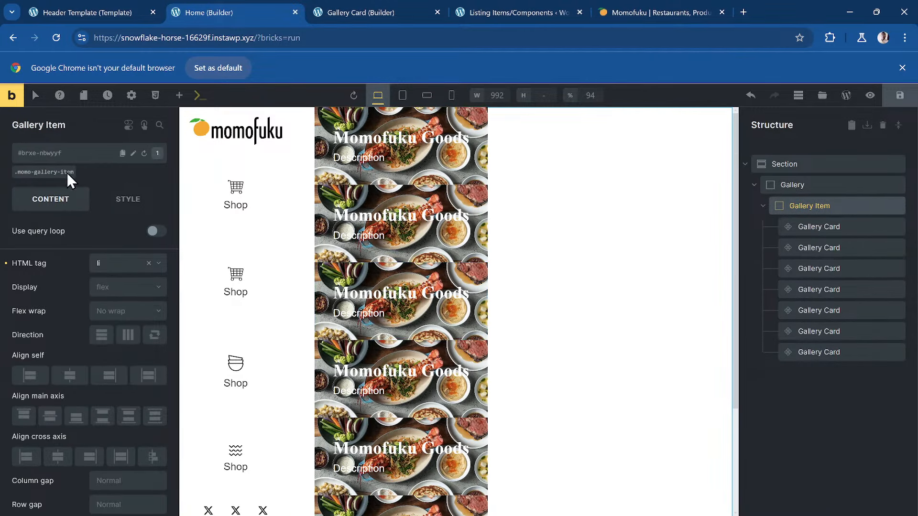
- Give the .momo-gallery-item class grid display, a 4px gap and var(--dd-grid-2) columns
left_click(48, 175)
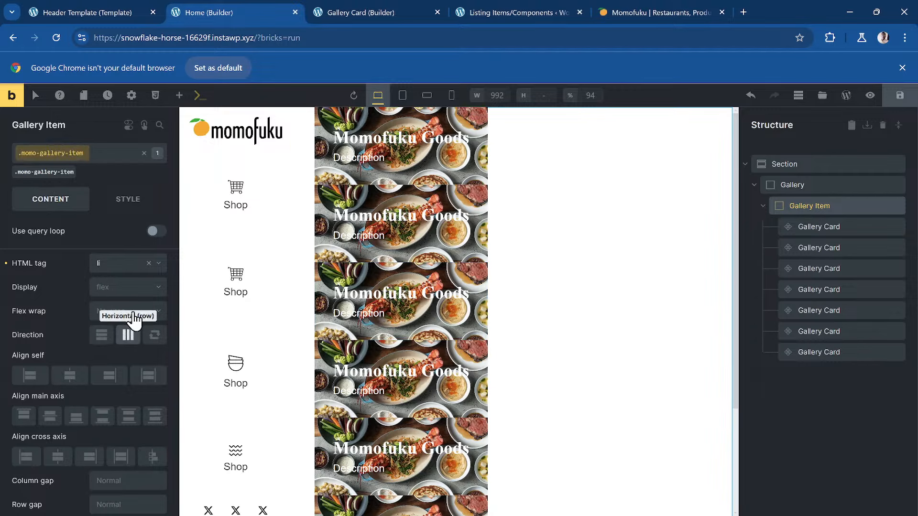
left_click(149, 293)
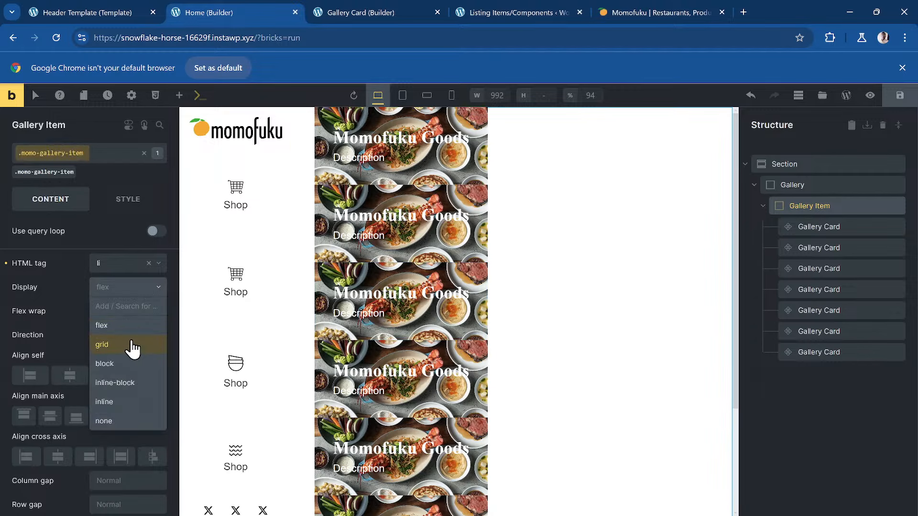
left_click(131, 345)
scroll(133, 280, "down", 1)
left_click(125, 253)
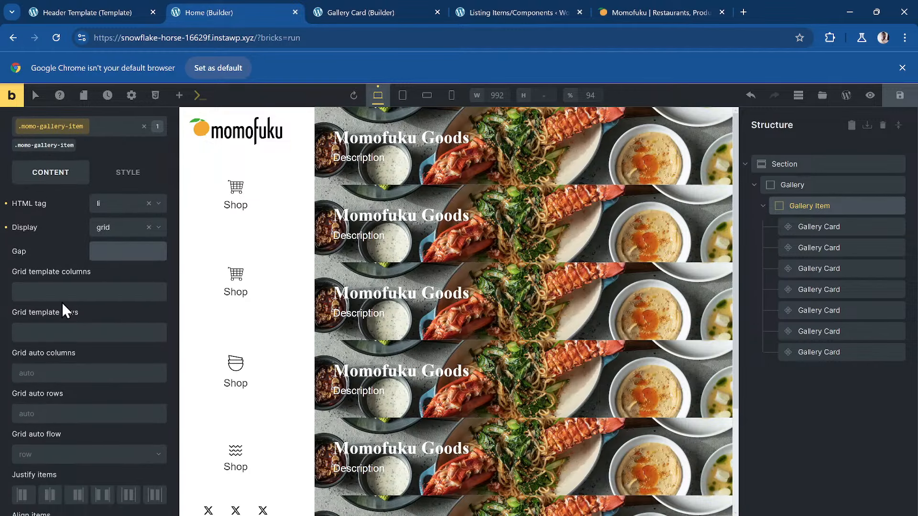
type("1em")
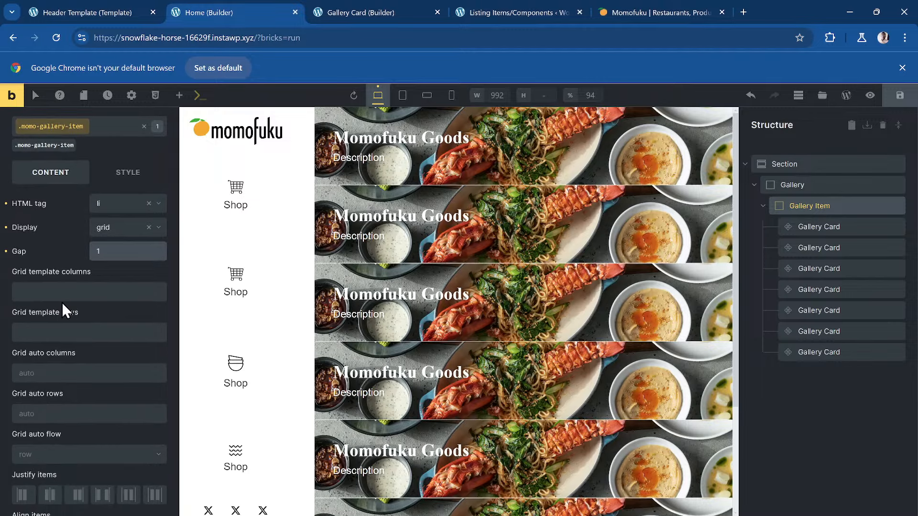
key("BackSpace")
key("BackSpace")
key("BackSpace")
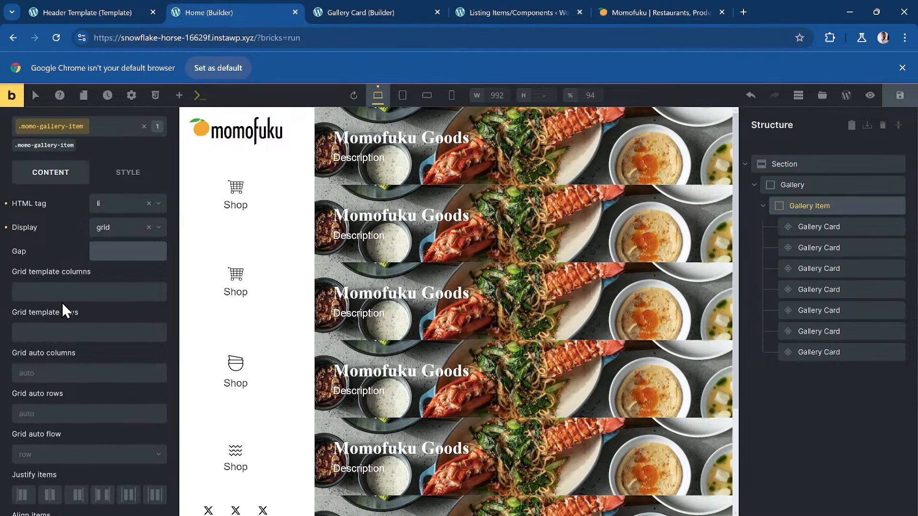
type("4px")
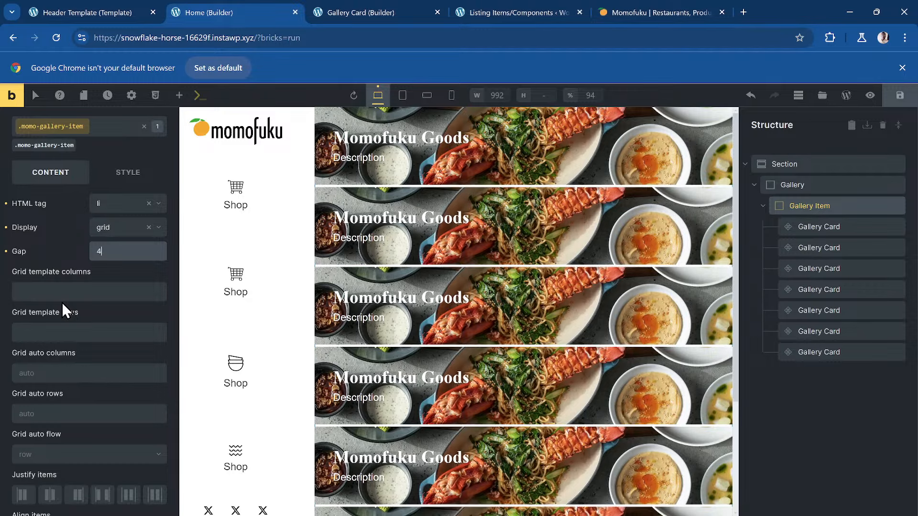
left_click(79, 292)
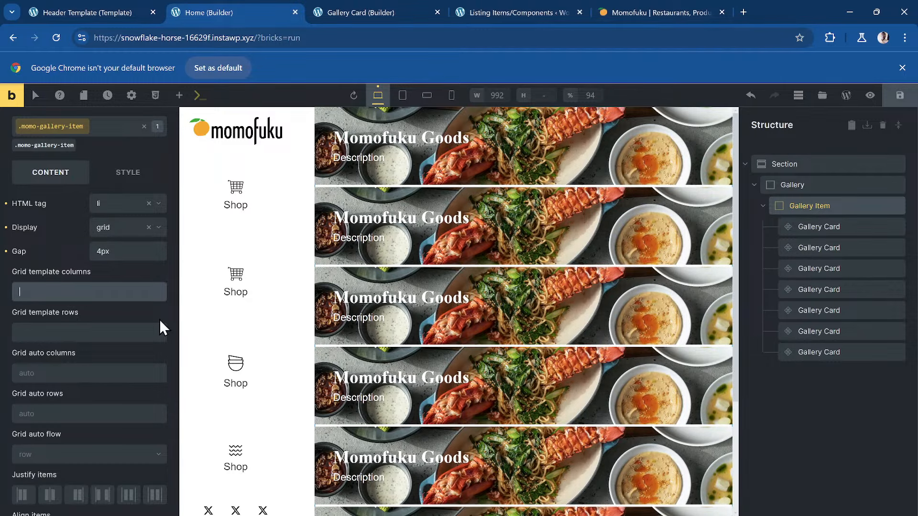
type("var(--dd-grid-2)")
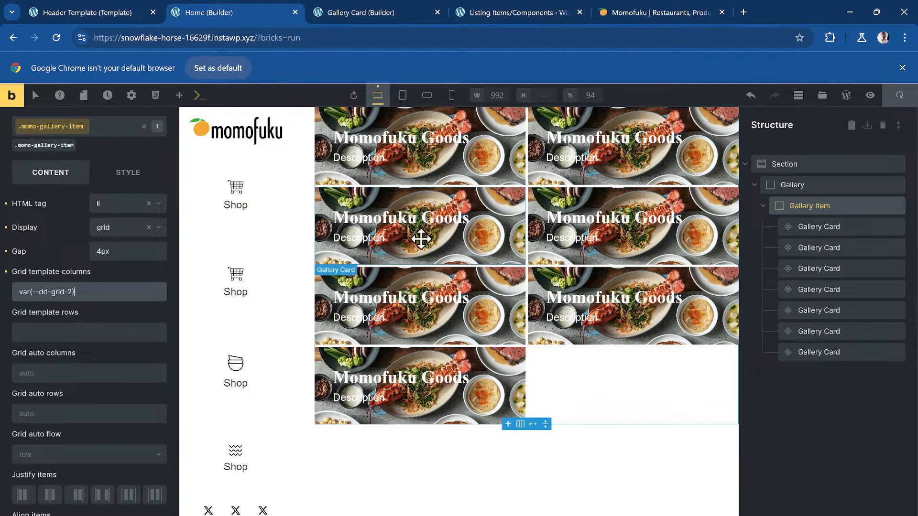
- Apply the dd-grid-col--full class to the first Gallery Card, then open the Gallery Card template
left_click(819, 221)
left_click(68, 154)
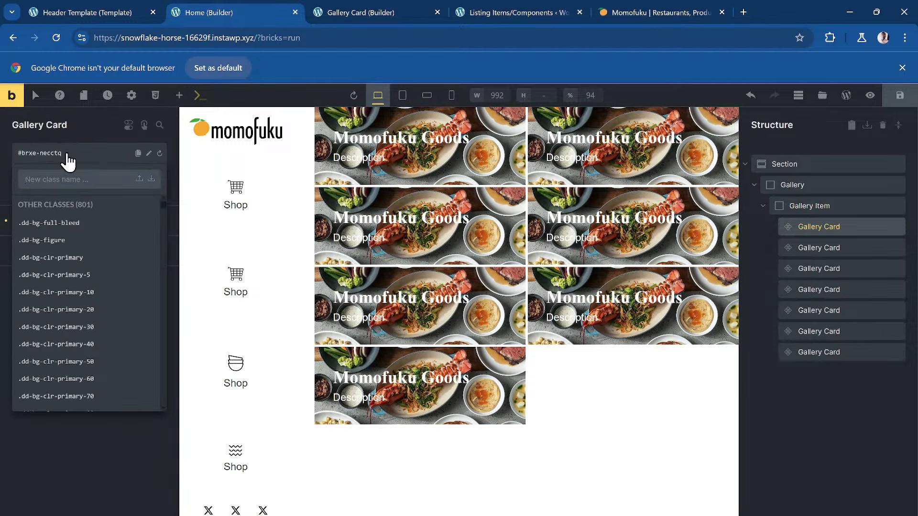
type("f")
key("BackSpace")
type("grid-col")
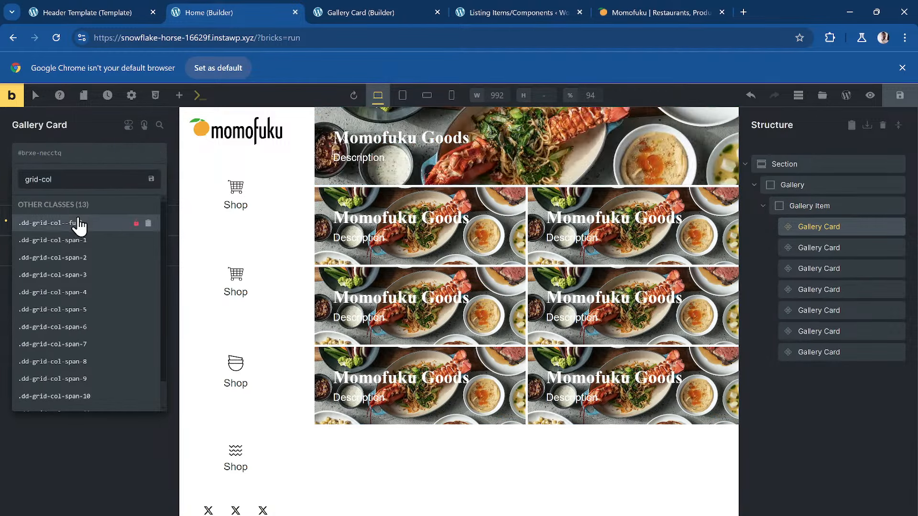
left_click(74, 223)
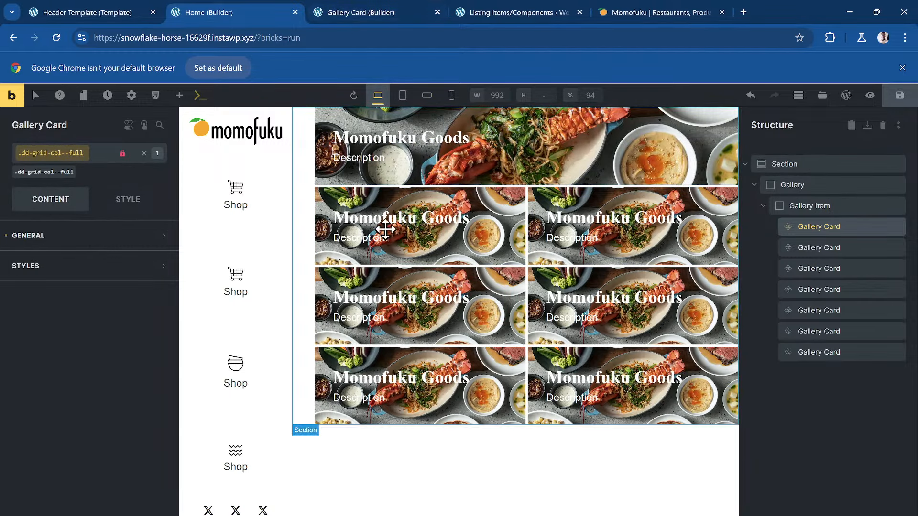
left_click(356, 11)
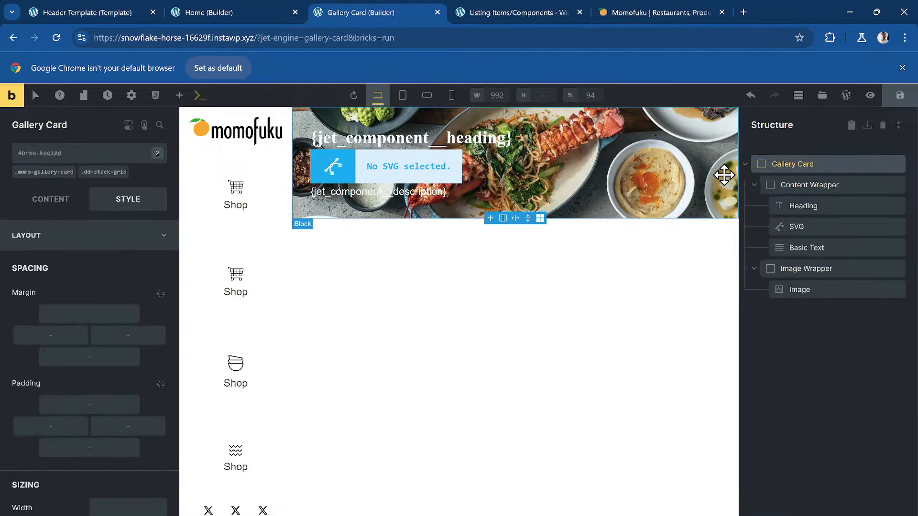
- Set the .momo-gallery-card class's minimum height to 25em
left_click(54, 176)
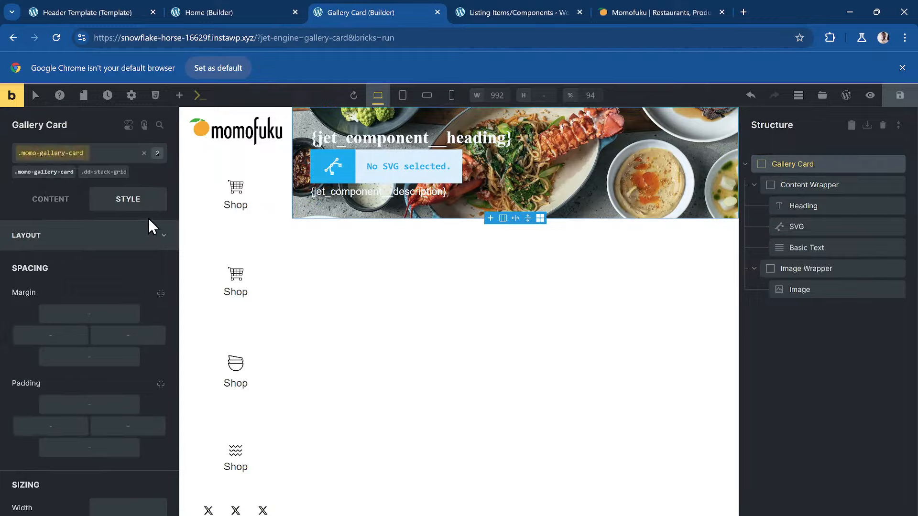
left_click(72, 205)
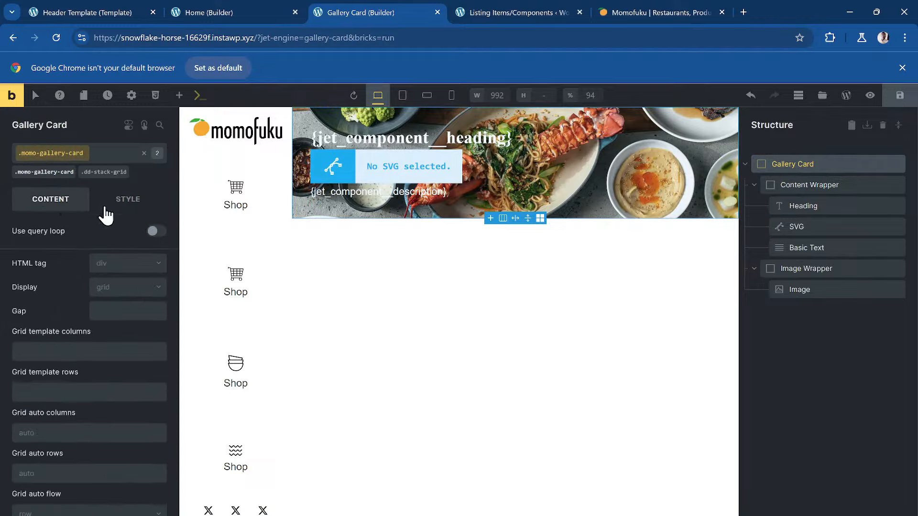
left_click(128, 200)
left_click(43, 201)
scroll(108, 330, "down", 4)
scroll(109, 330, "up", 4)
scroll(115, 335, "down", 1)
scroll(115, 341, "up", 1)
left_click(128, 200)
scroll(123, 341, "down", 5)
scroll(124, 340, "down", 1)
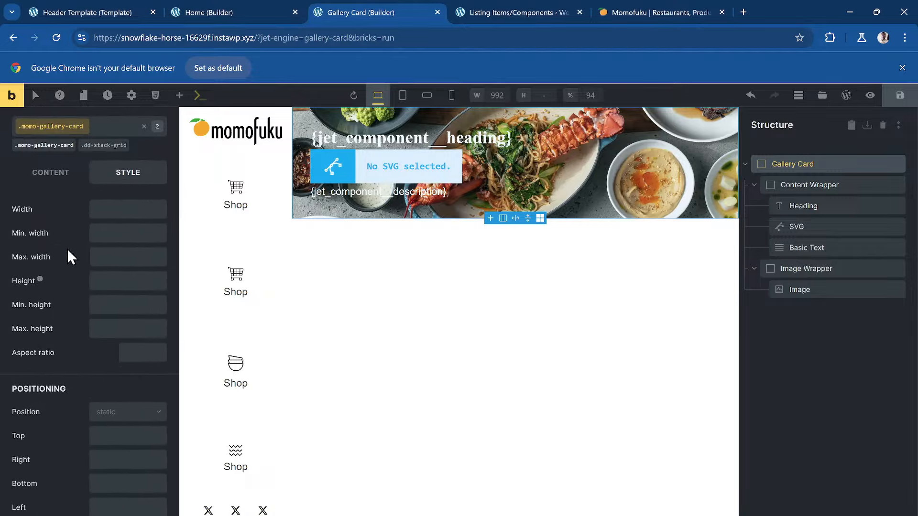
left_click(93, 311)
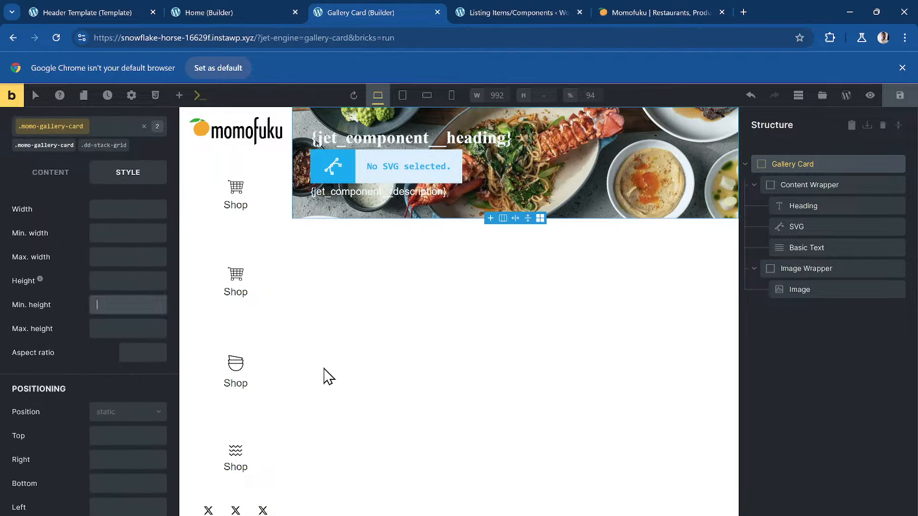
type("25em")
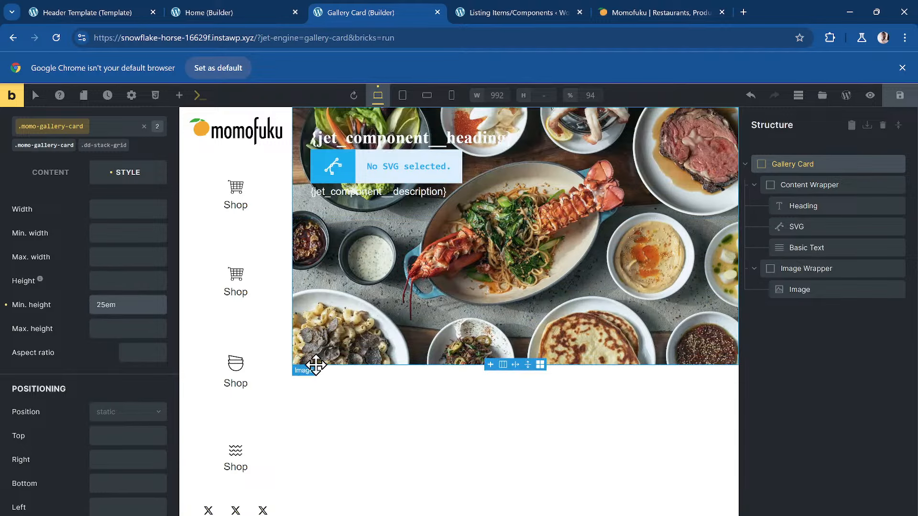
- Set the Content Wrapper's Align self to End so it sits at the card's bottom
left_click(810, 185)
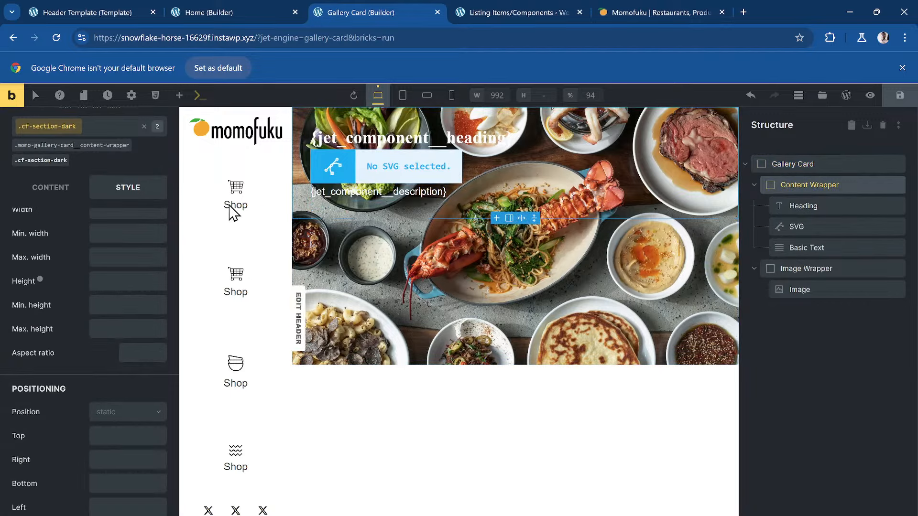
left_click(50, 187)
scroll(59, 347, "down", 5)
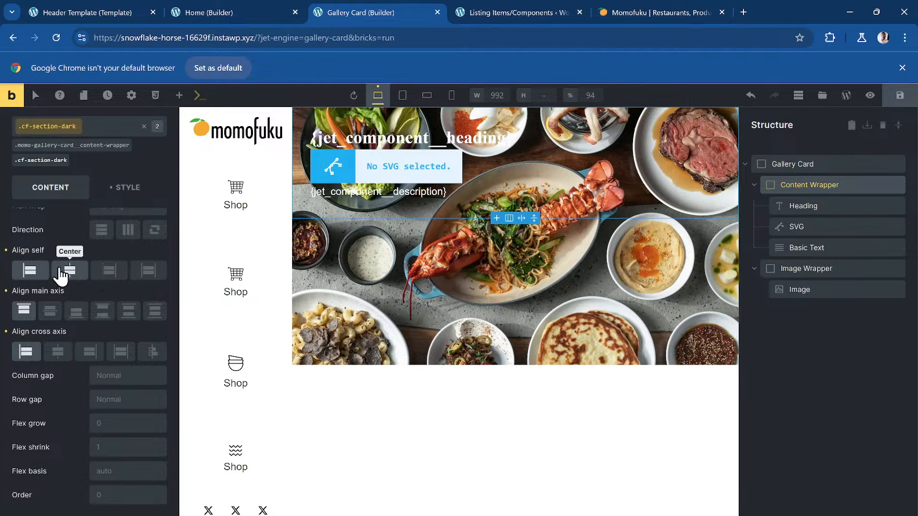
left_click(30, 271)
left_click(29, 270)
left_click(106, 270)
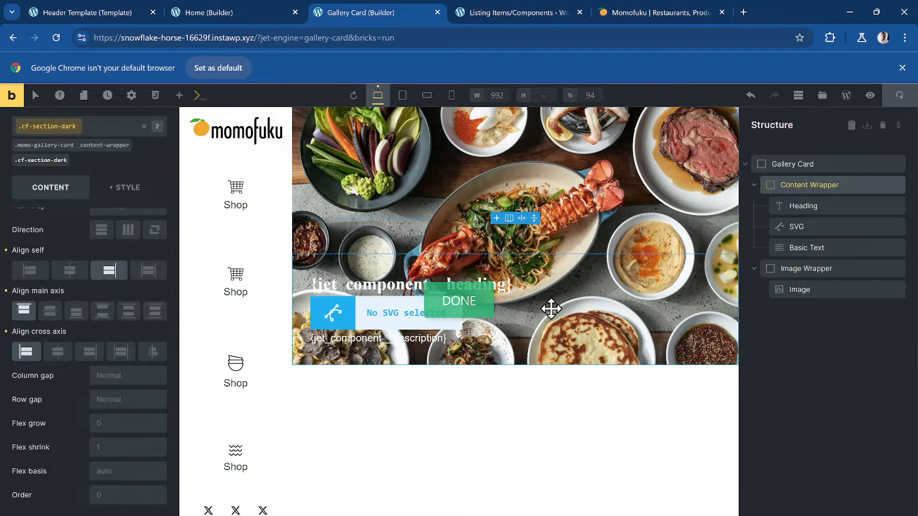
left_click(240, 6)
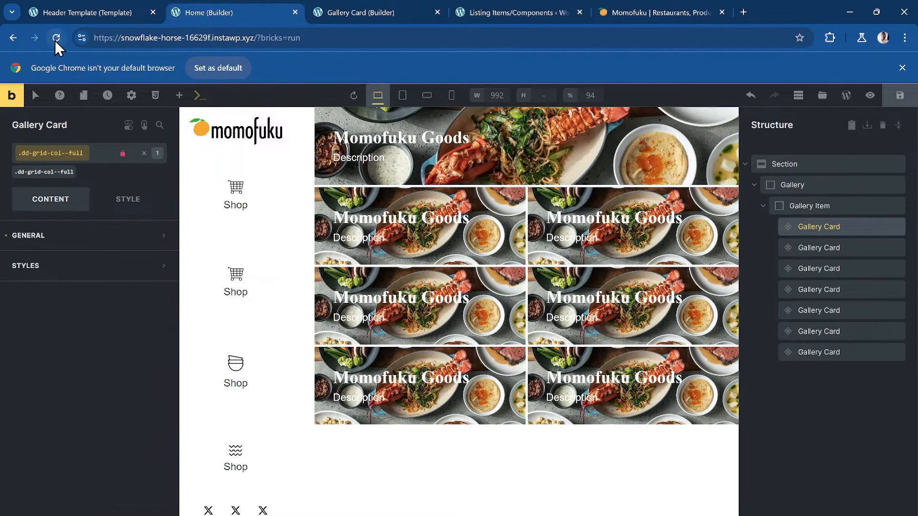
- Reload the Home builder, select the full-width first Gallery Card and compare with the Momofuku reference
left_click(55, 40)
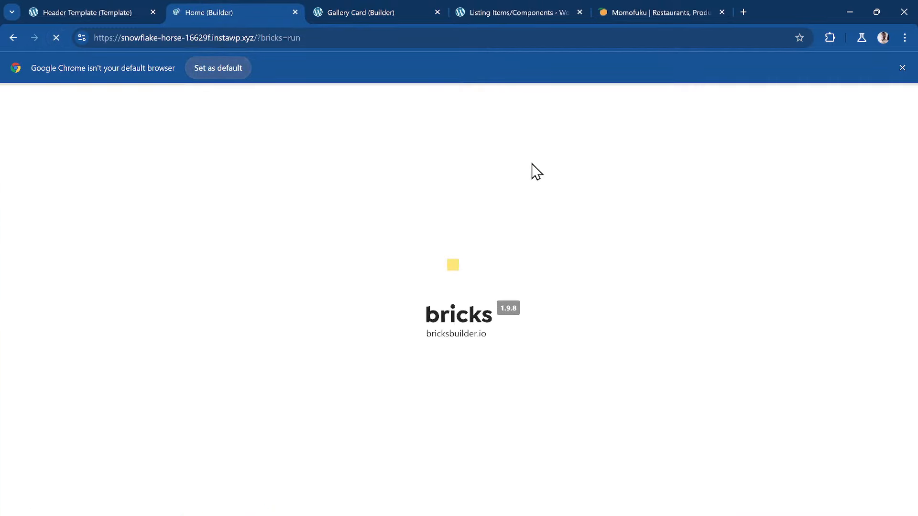
scroll(502, 246, "down", 3)
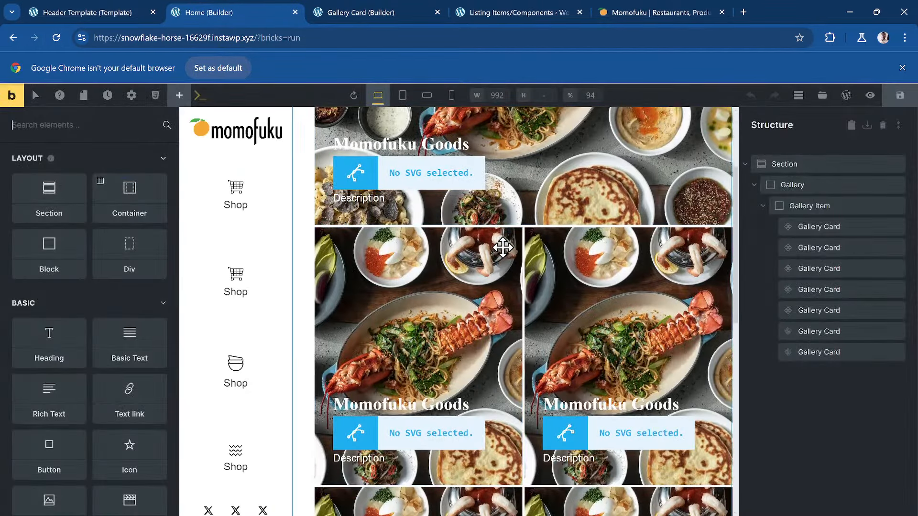
scroll(479, 240, "up", 3)
scroll(478, 238, "down", 1)
left_click(465, 226)
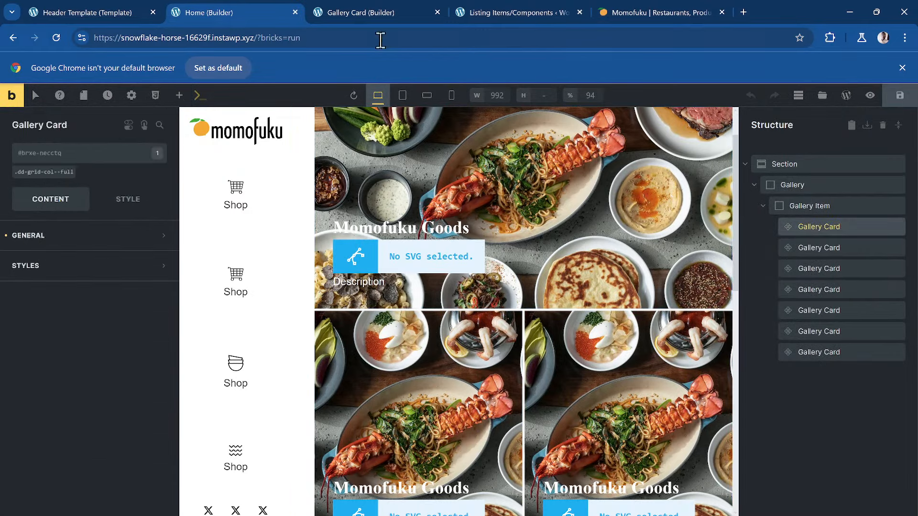
left_click(612, 16)
scroll(306, 170, "up", 3)
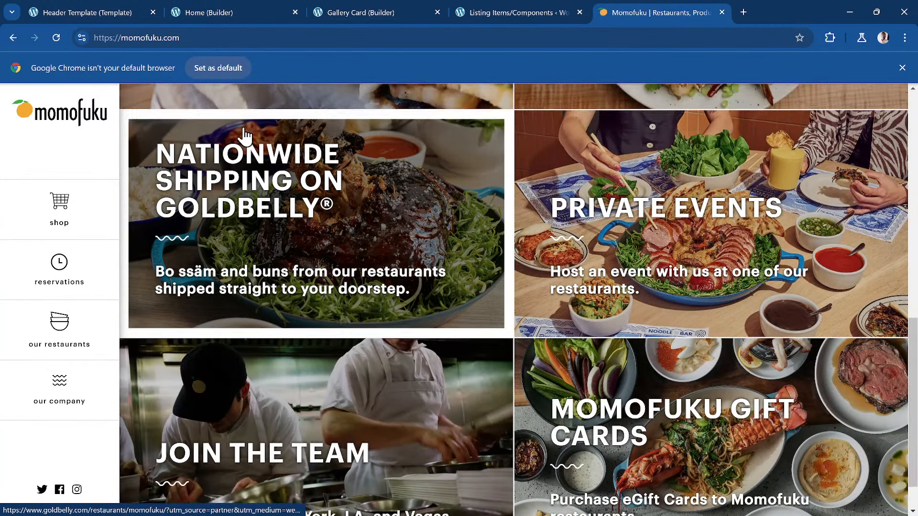
scroll(306, 170, "up", 7)
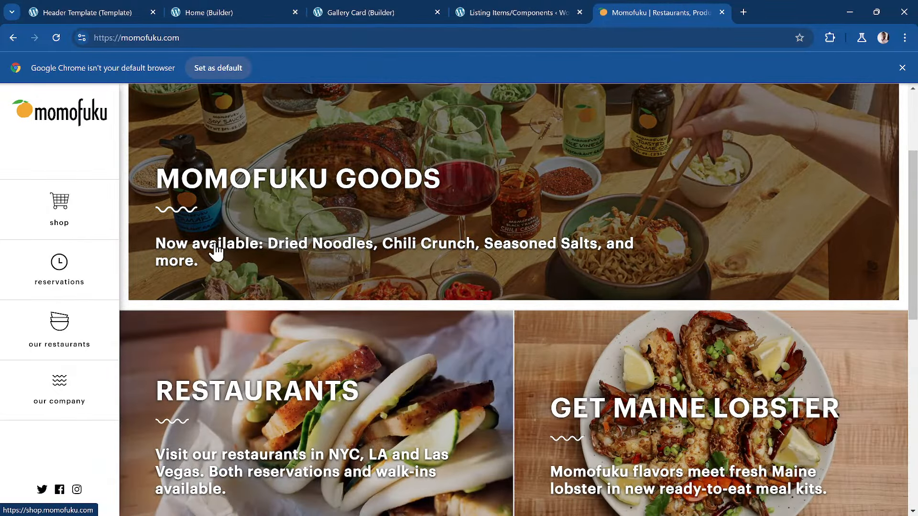
left_click(359, 12)
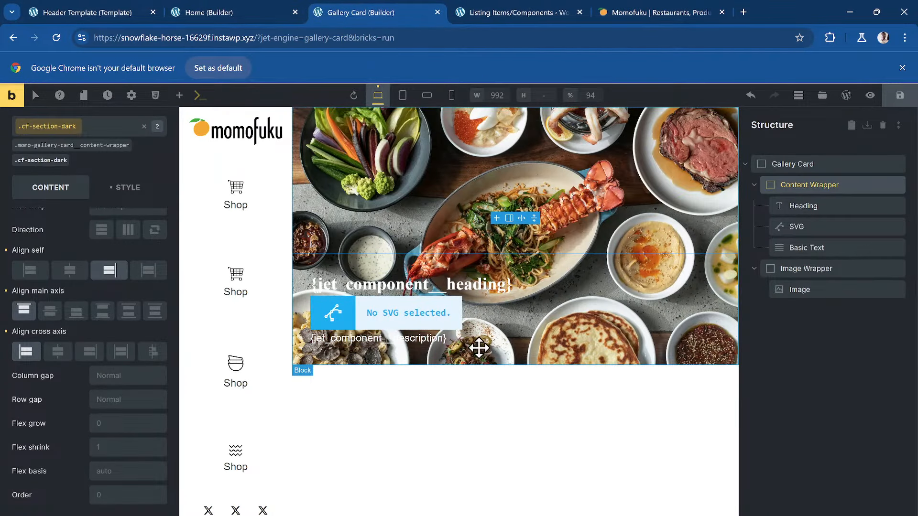
left_click(424, 340)
left_click(512, 12)
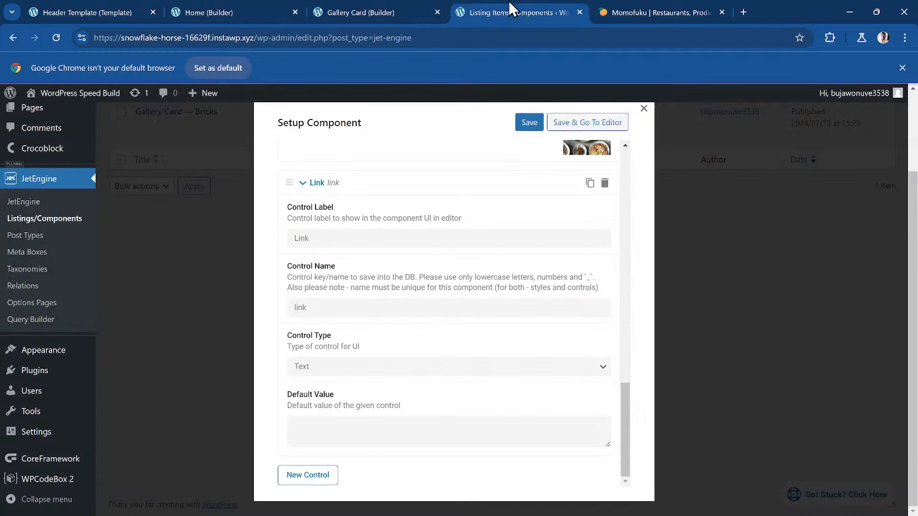
left_click(228, 13)
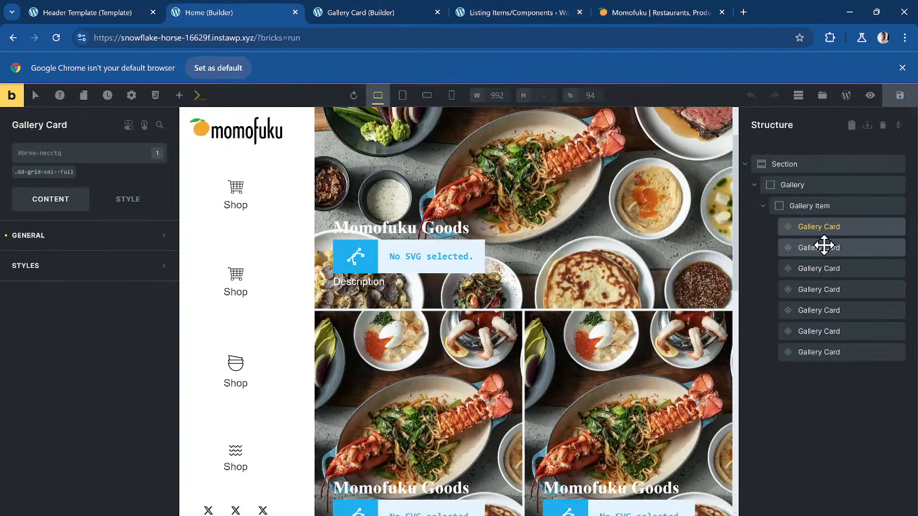
- Replace the first card's Description with 'Now available ...'
left_click(55, 241)
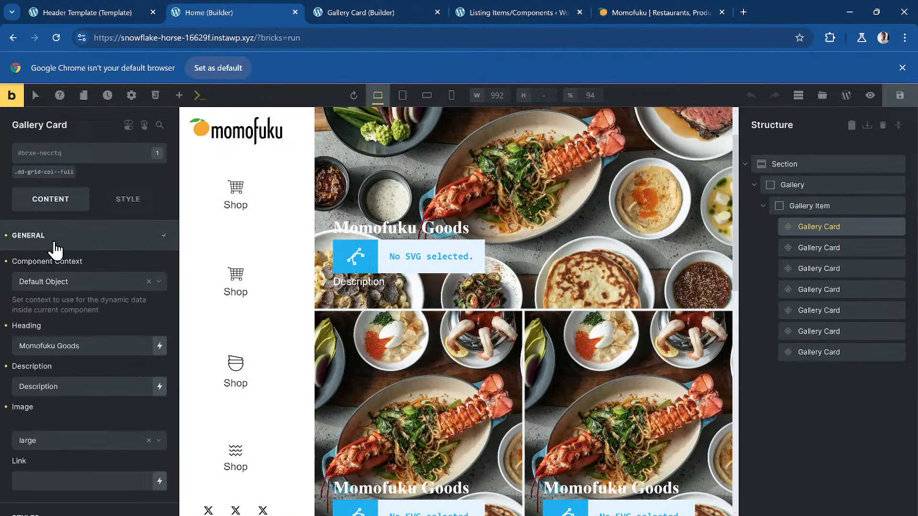
scroll(64, 334, "down", 1)
double_click(70, 369)
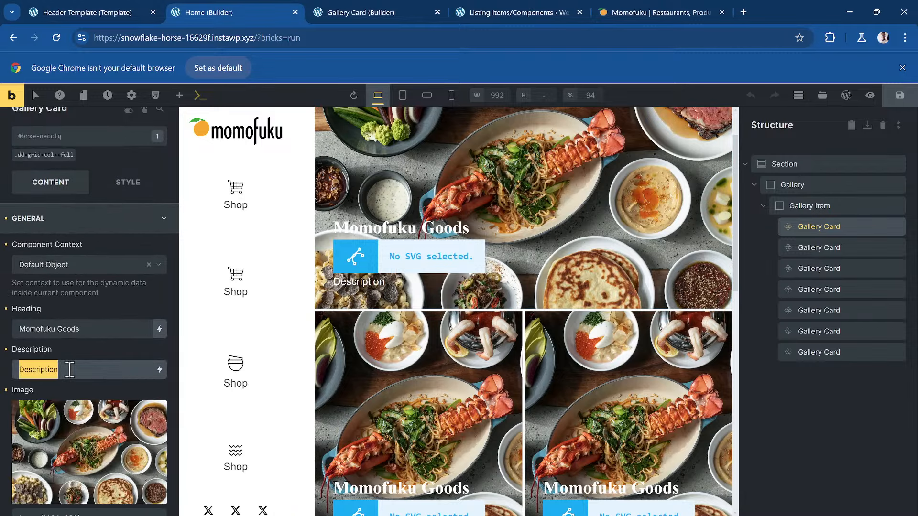
type("Momo")
key("BackSpace")
key("BackSpace")
key("BackSpace")
key("BackSpace")
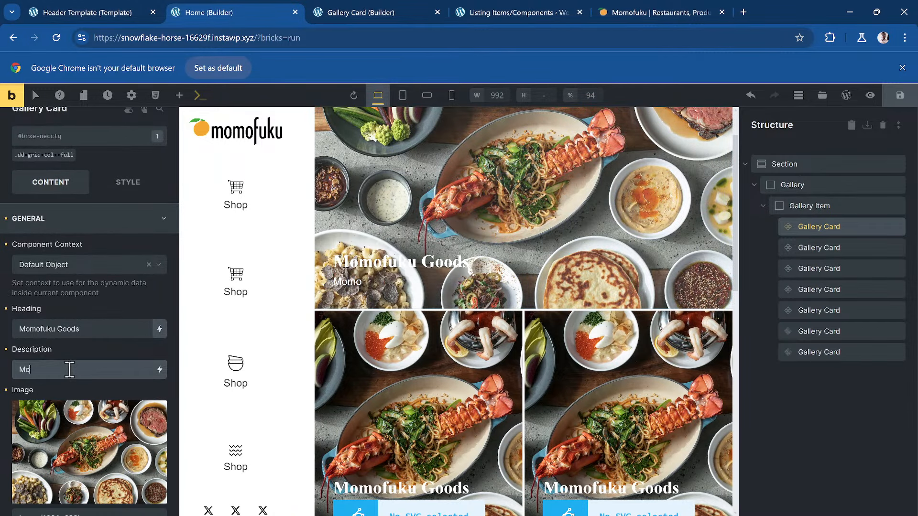
left_click(647, 11)
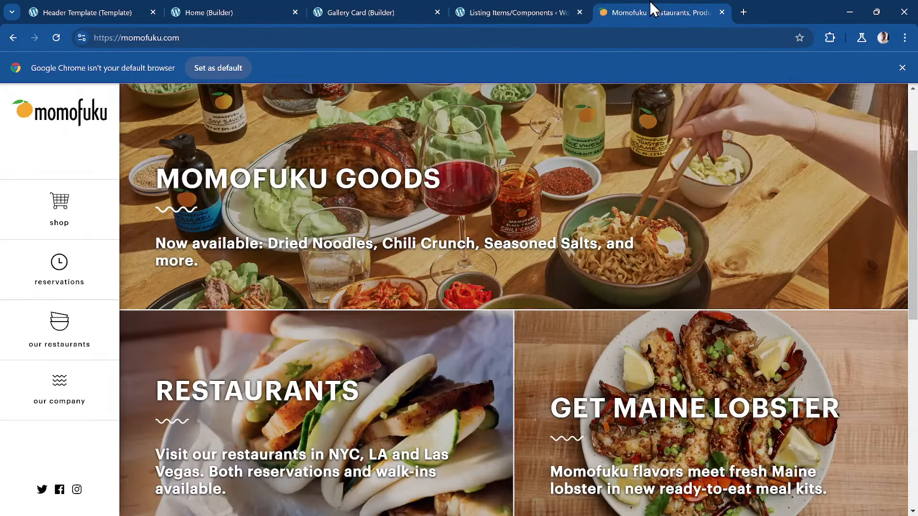
left_click_drag(164, 254, 187, 255)
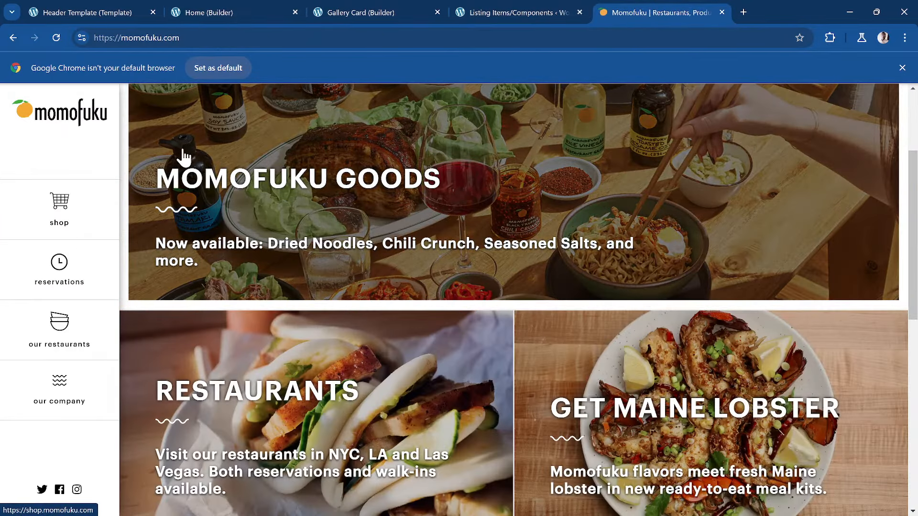
left_click(355, 10)
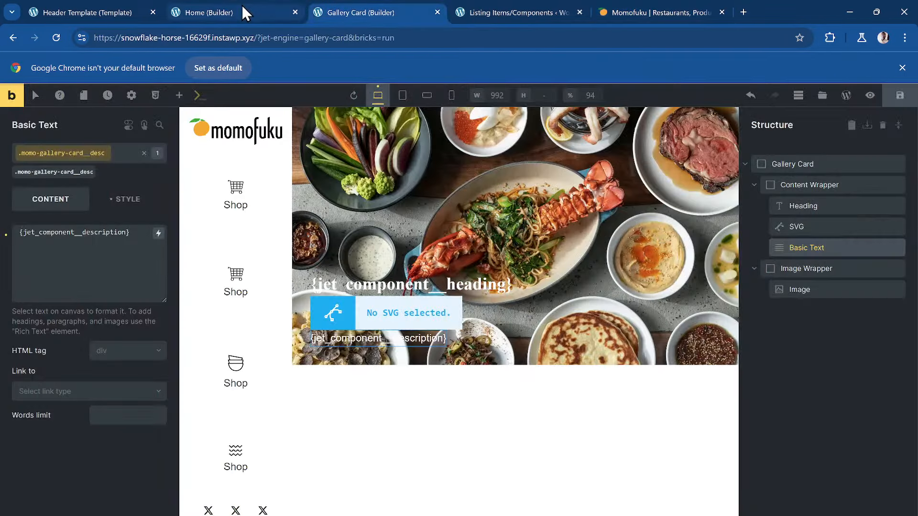
left_click(242, 8)
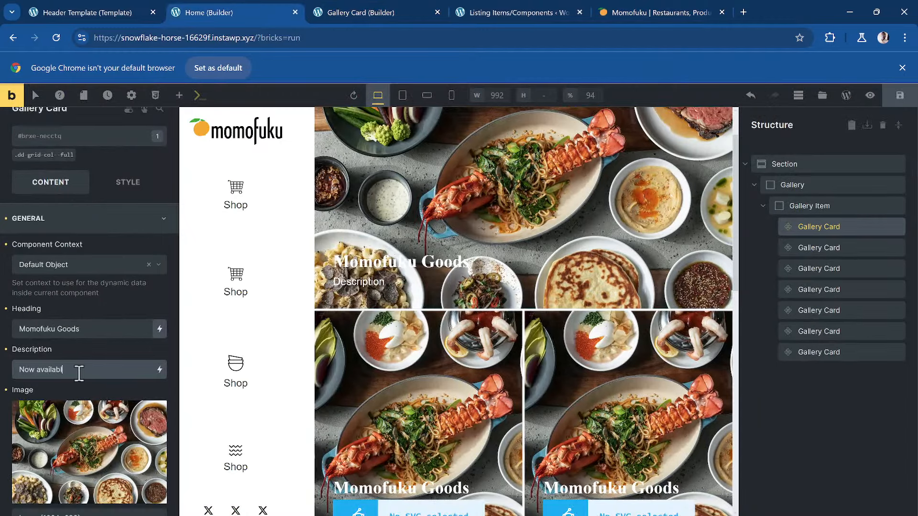
type("...")
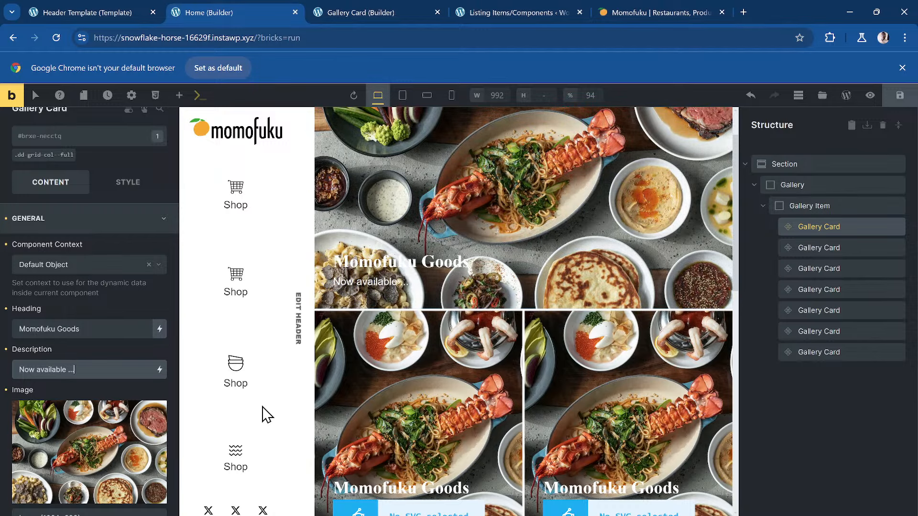
left_click(448, 410)
- Check the component controls and the Momofuku reference cards again
scroll(469, 339, "down", 4)
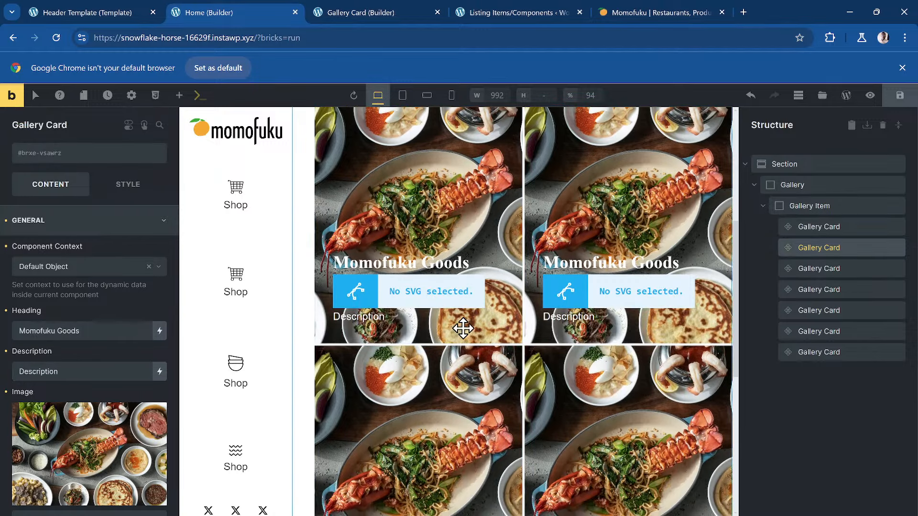
left_click(484, 4)
left_click(384, 4)
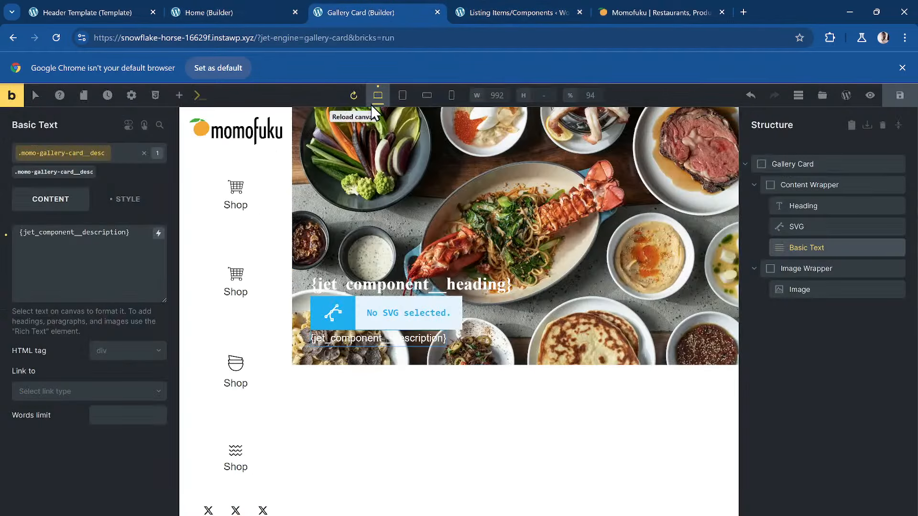
left_click(604, 11)
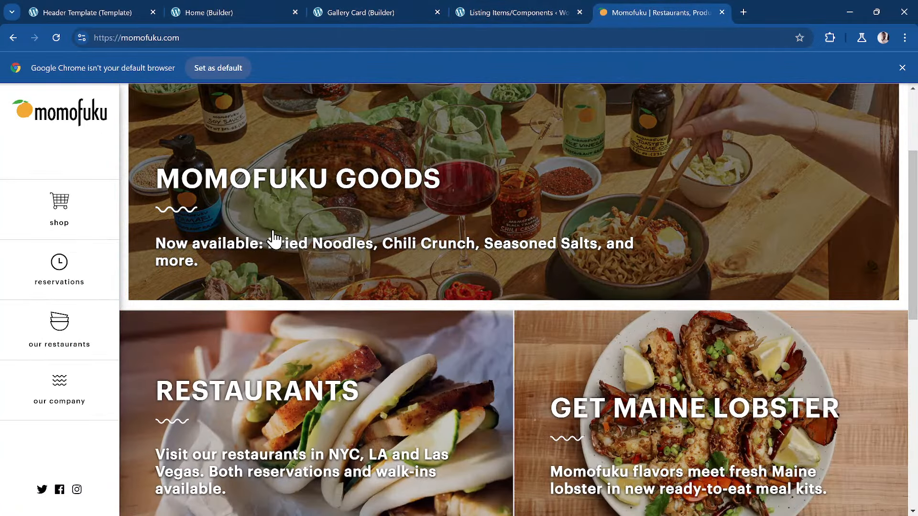
scroll(275, 239, "down", 2)
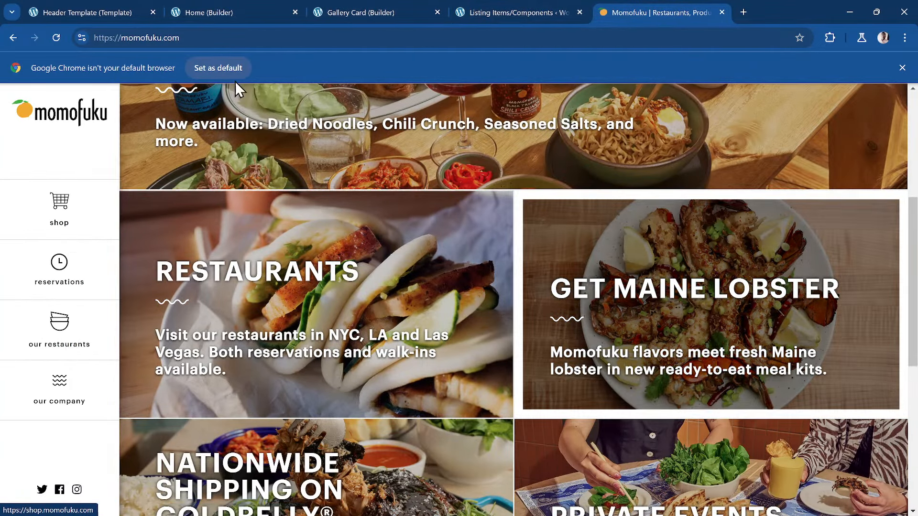
left_click(208, 12)
scroll(239, 287, "up", 2)
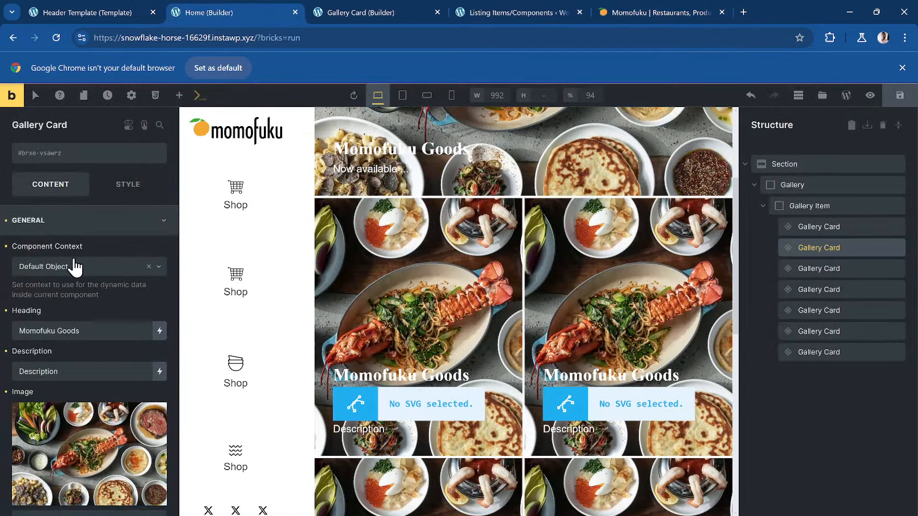
- Change the second Gallery Card's heading to 'Restaurants'
triple_click(56, 329)
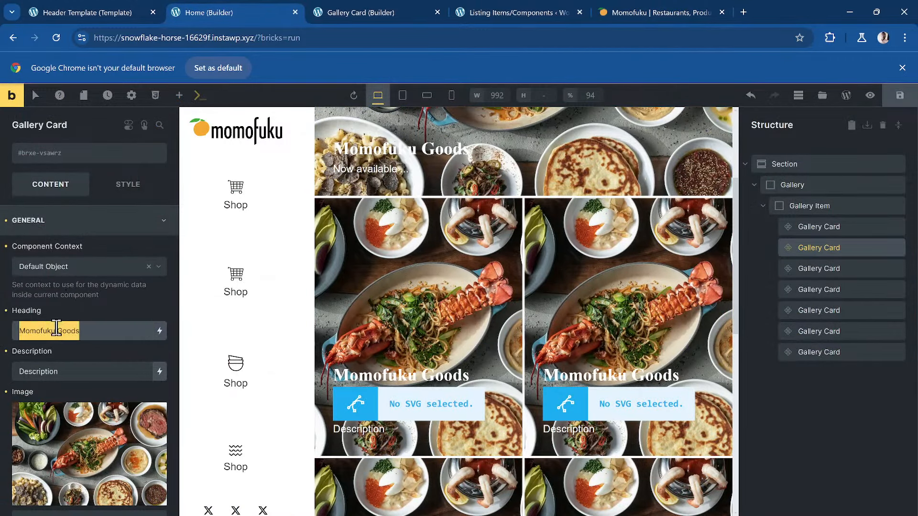
type("Rest")
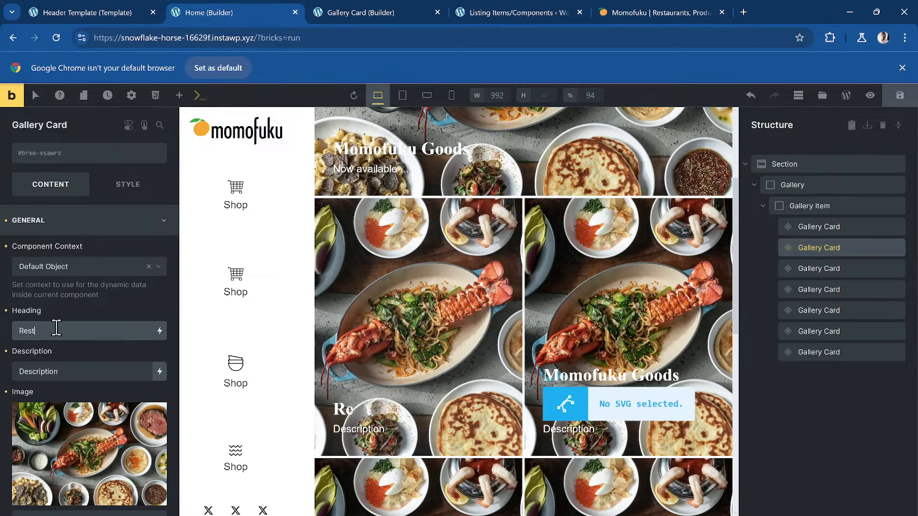
type("aurants")
right_click(56, 329)
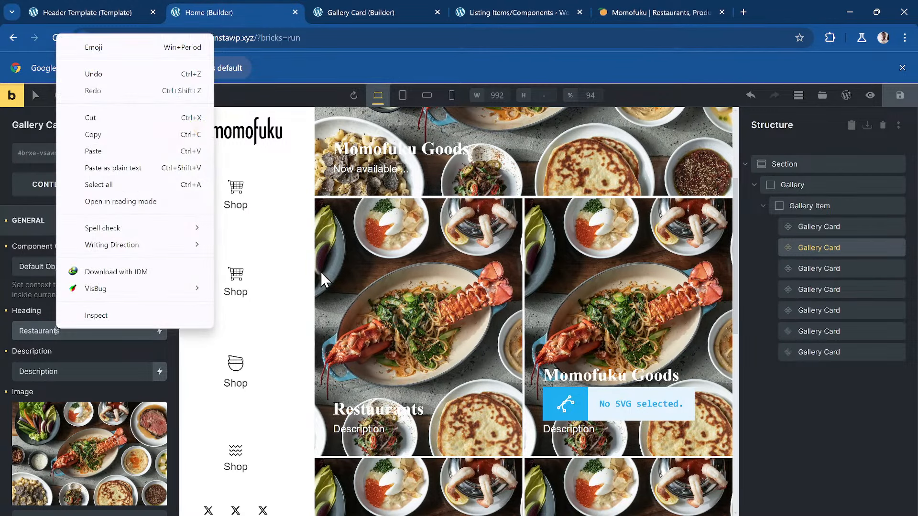
left_click(690, 294)
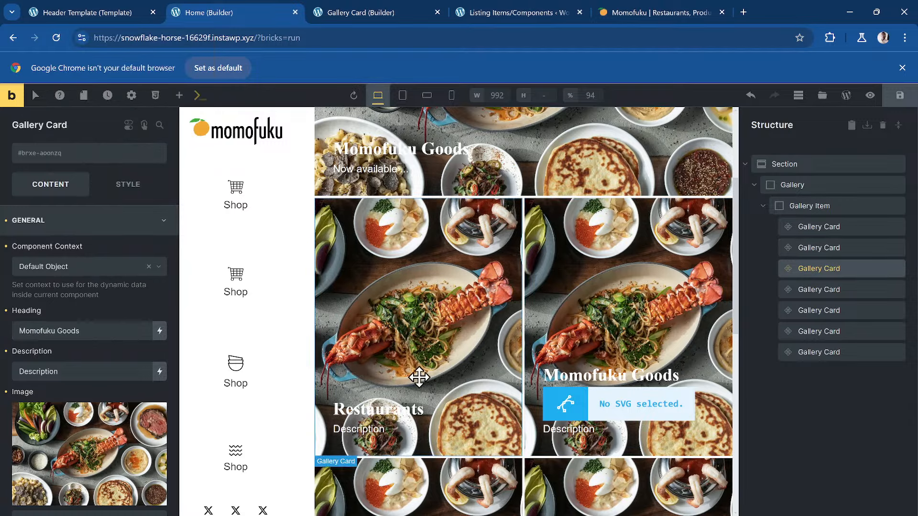
scroll(444, 375, "down", 3)
scroll(442, 374, "up", 3)
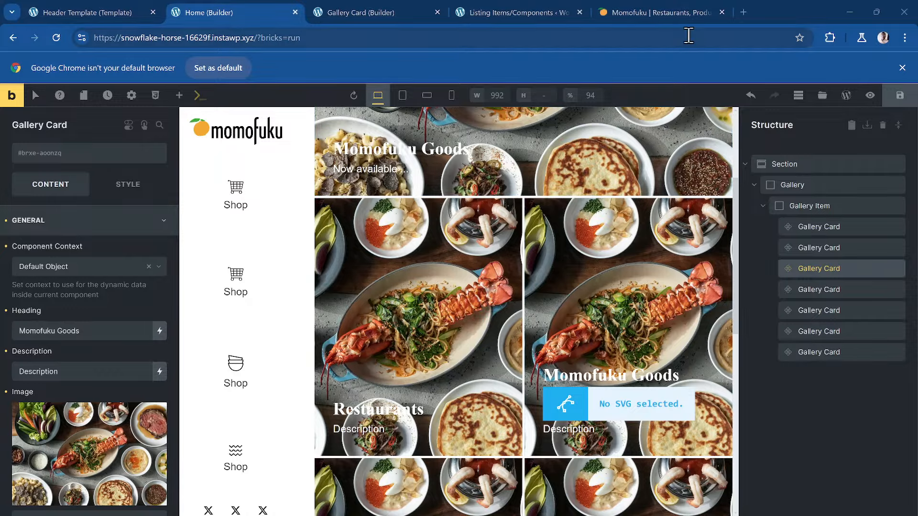
- Search Iconify for 'wavy' and download the fluent-emoji-high-contrast:wavy-dash icon as SVG
left_click(743, 12)
type("icon")
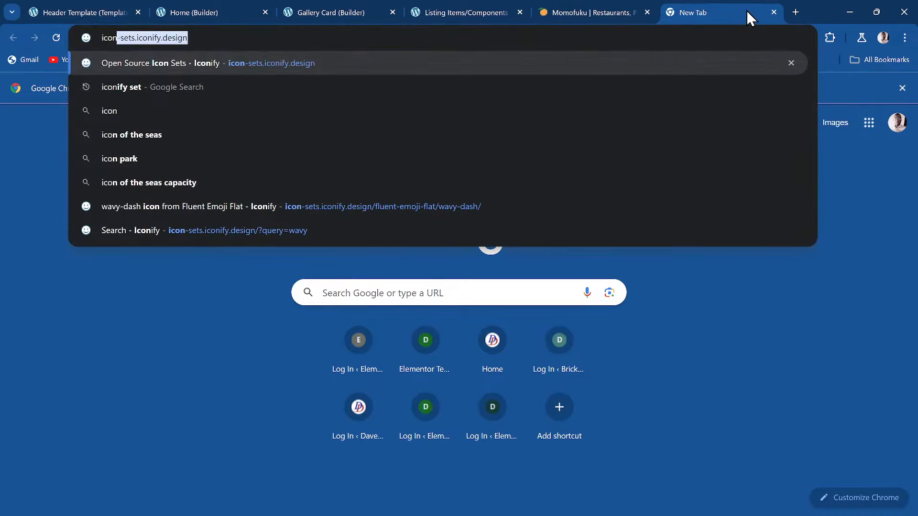
key("Return")
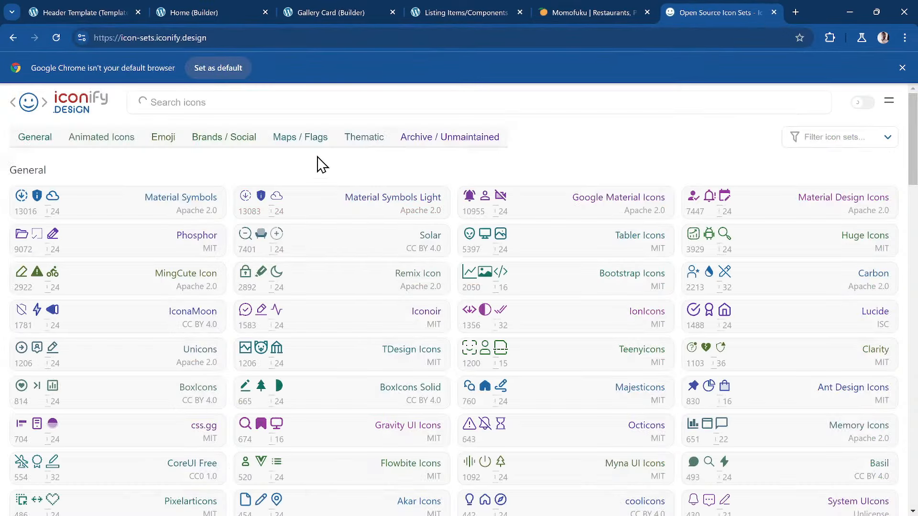
left_click(255, 101)
type("waf")
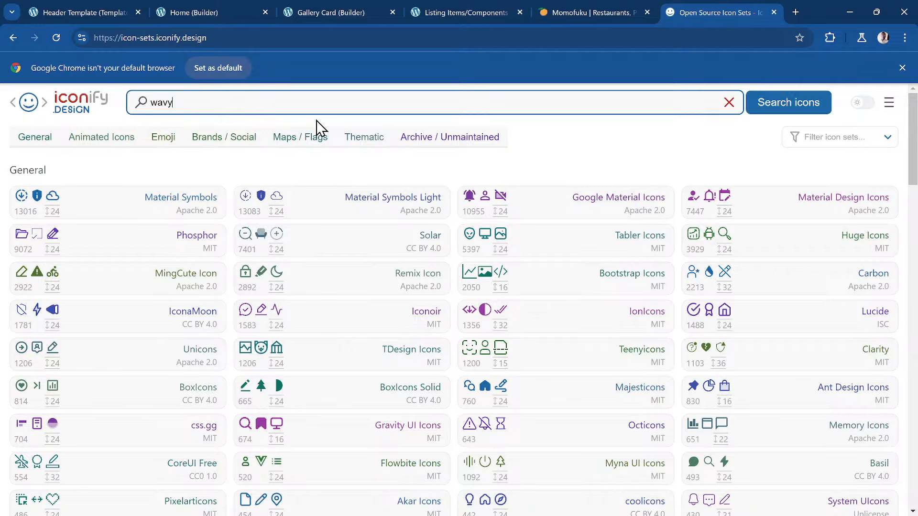
key("Return")
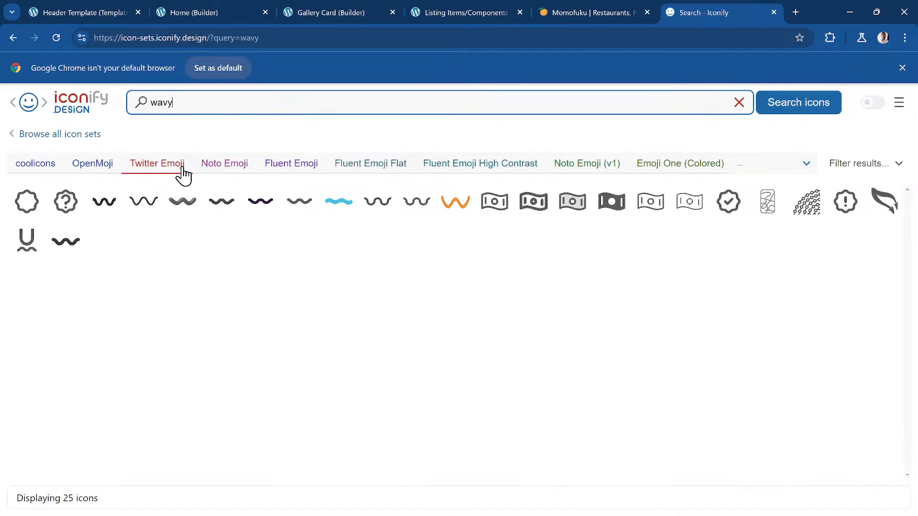
left_click(298, 200)
left_click(574, 424)
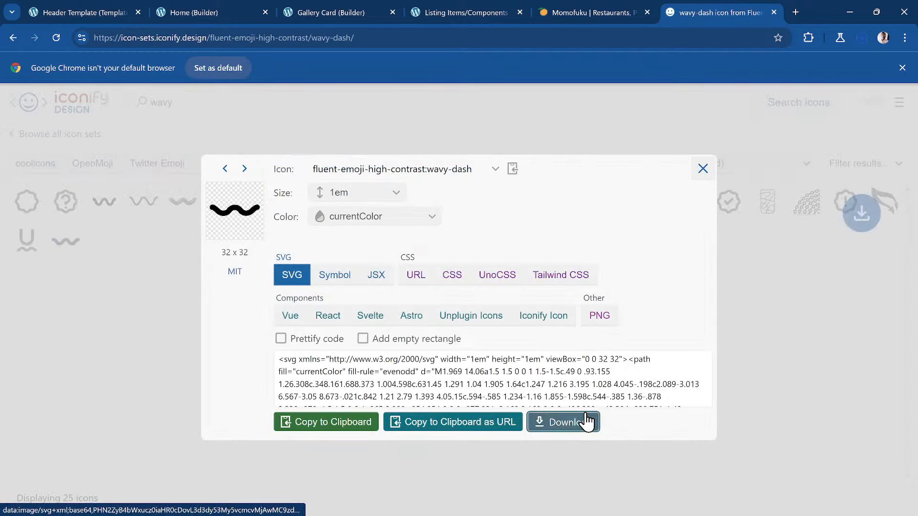
left_click(211, 13)
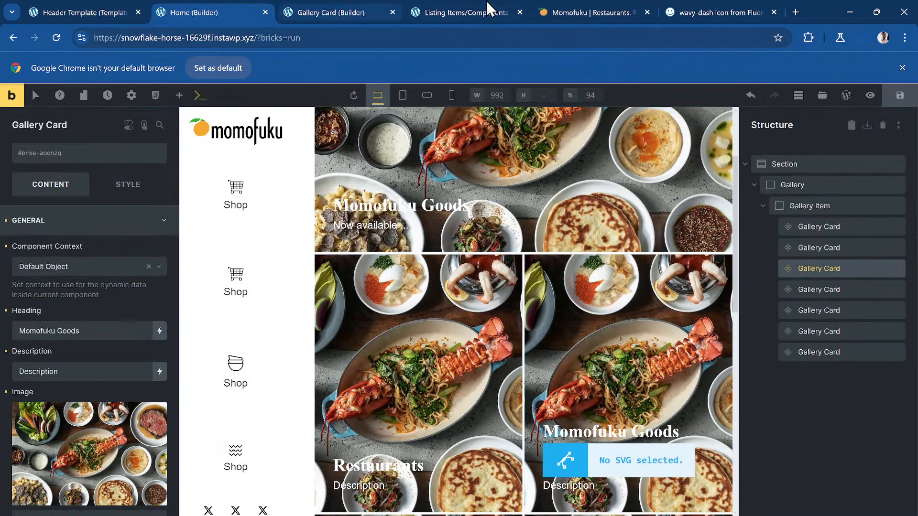
- In the Gallery Card component, select the SVG element and set its source to File
left_click(466, 12)
left_click(312, 11)
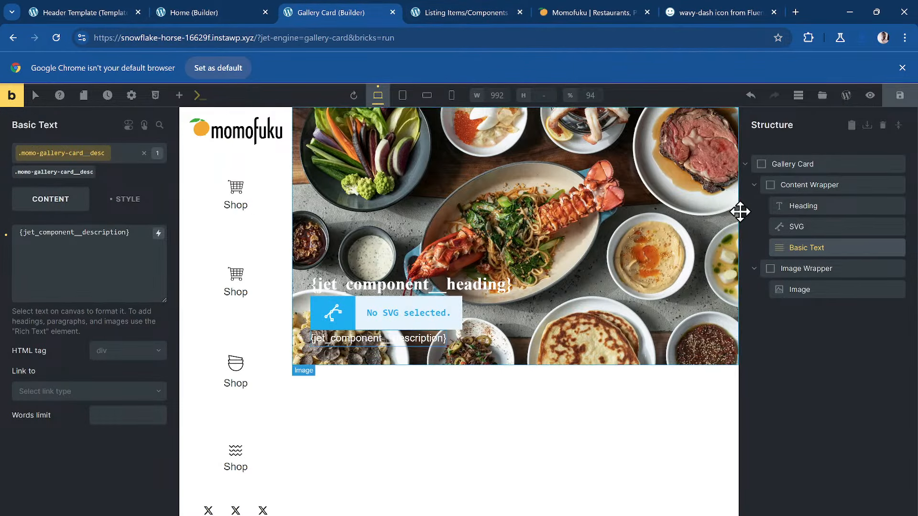
left_click(795, 227)
left_click(143, 241)
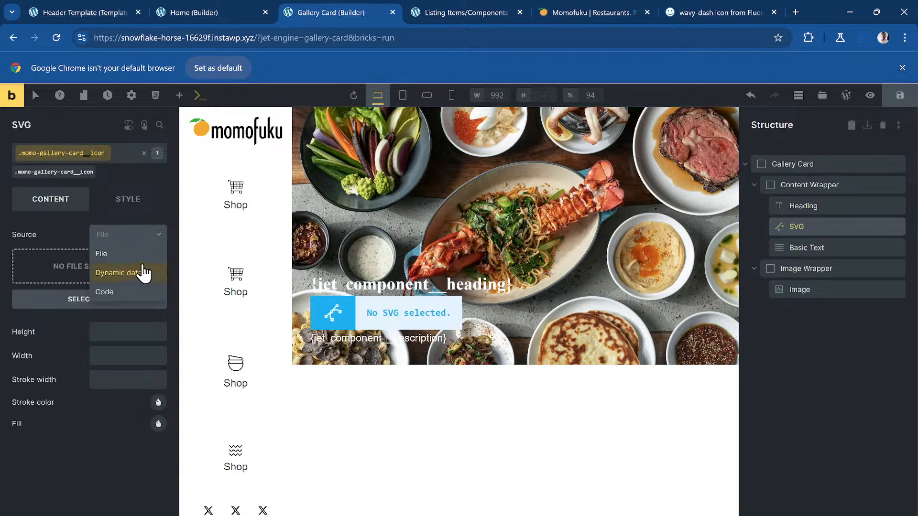
left_click(140, 267)
left_click(99, 271)
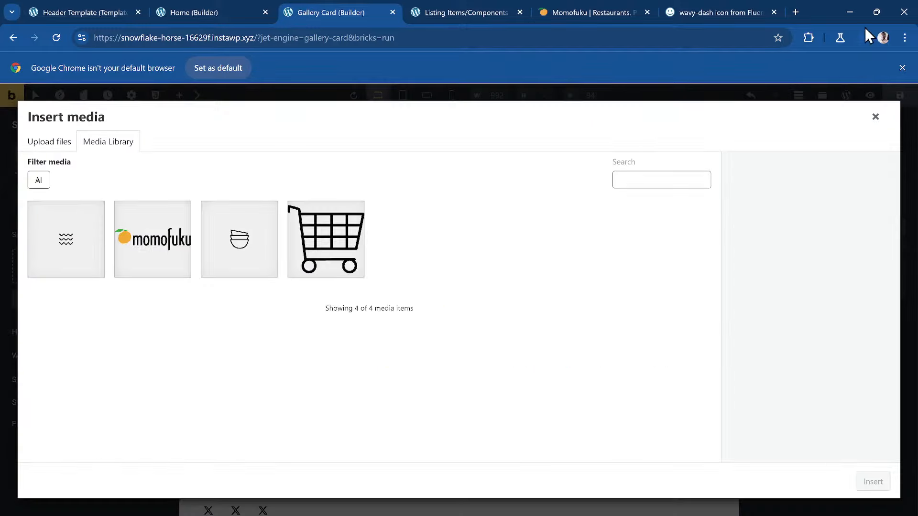
- Upload the downloaded wavy-dash SVG to the media library and insert it as the icon
left_click(905, 37)
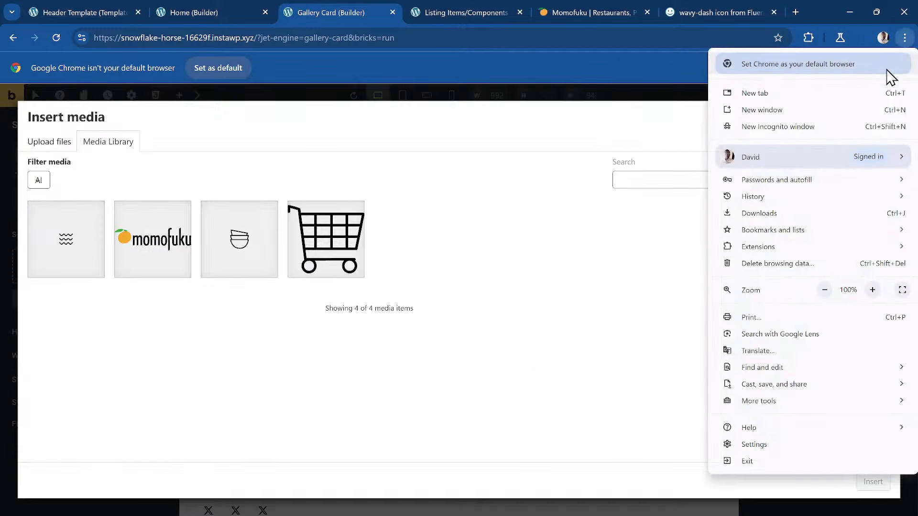
left_click(802, 214)
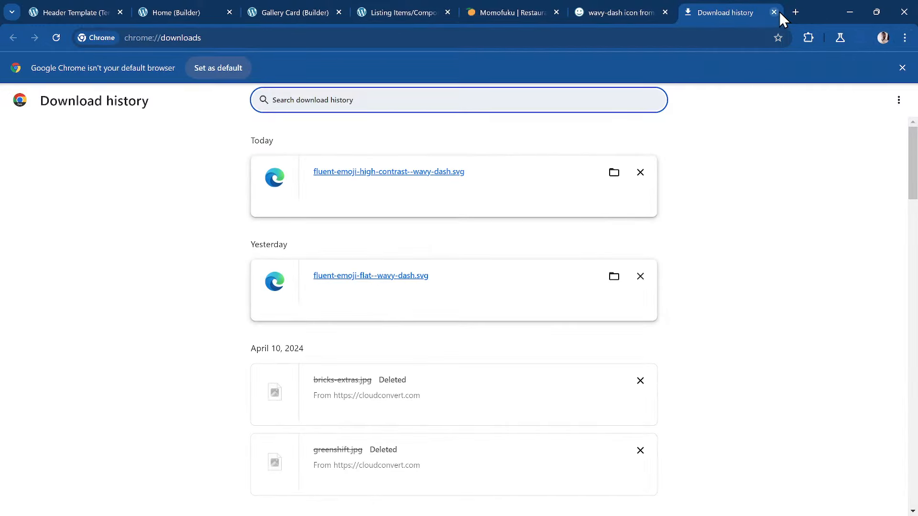
left_click(774, 12)
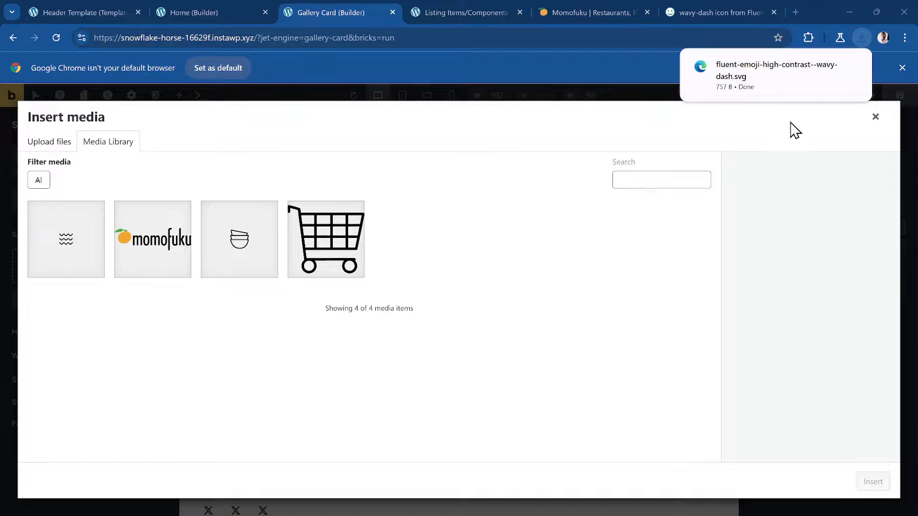
mouse_move(766, 74)
left_mouse_down()
mouse_move(644, 211)
mouse_move(669, 225)
left_mouse_up()
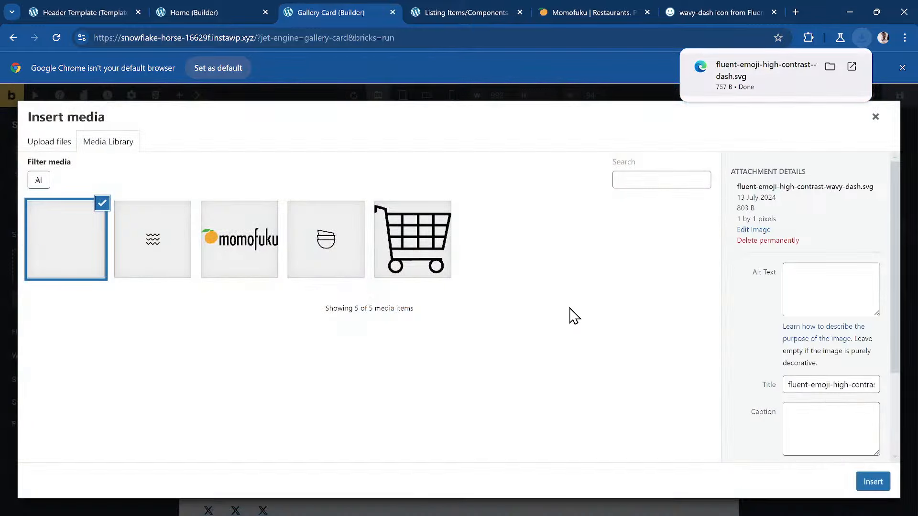
left_click(882, 480)
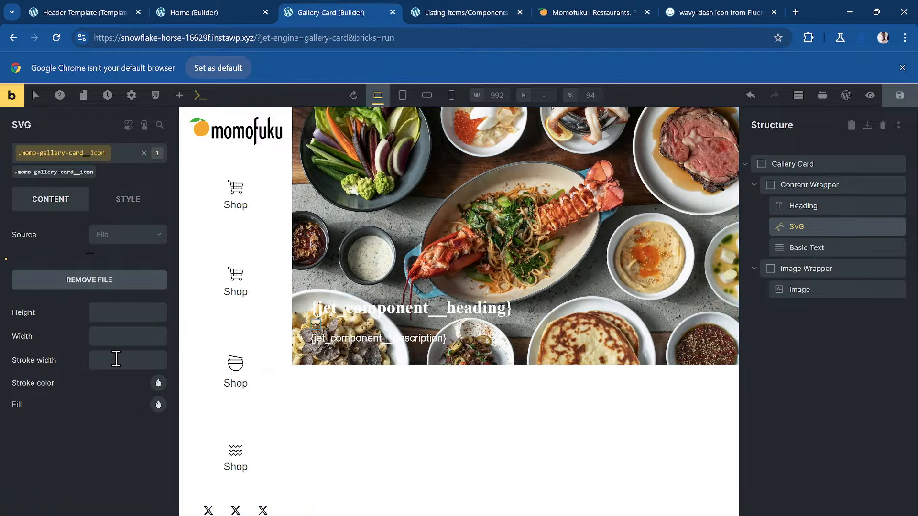
- Set the SVG icon's width to 2em
left_click(123, 342)
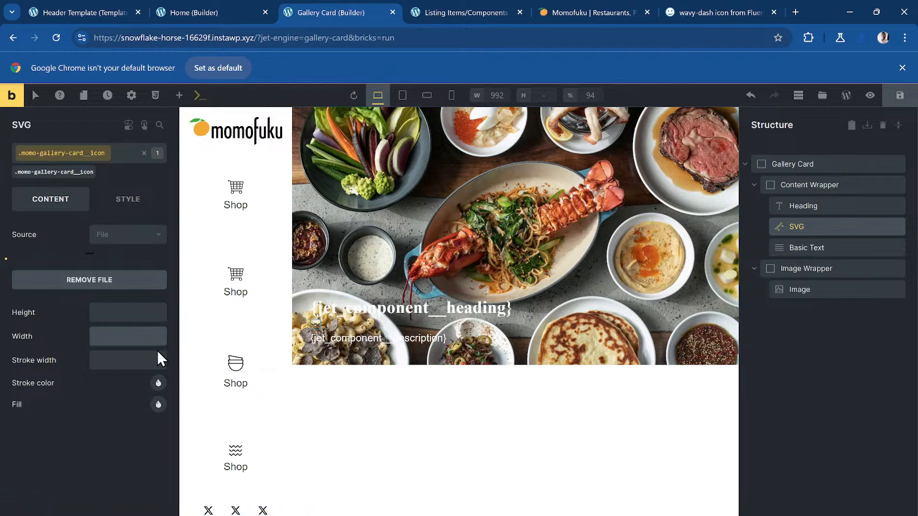
type("2em")
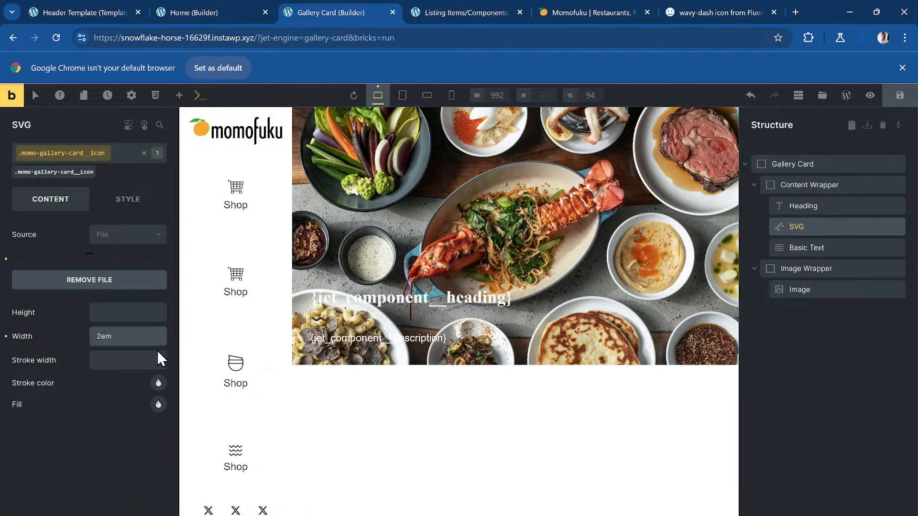
left_click(119, 199)
scroll(138, 368, "down", 10)
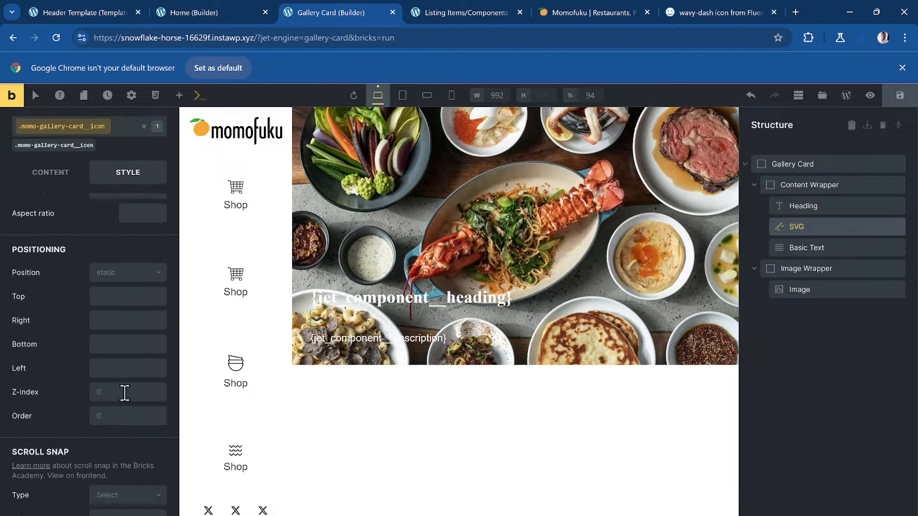
scroll(110, 454, "down", 2)
scroll(41, 246, "up", 5)
left_click(50, 172)
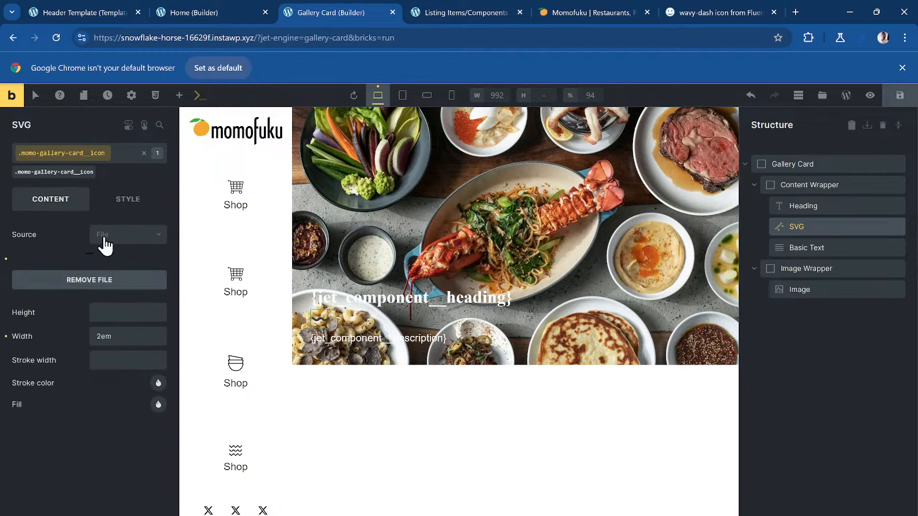
- Set the icon's fill to the raw CSS colour var(--dd-text-clr-title)
left_click(158, 405)
scroll(153, 335, "down", 6)
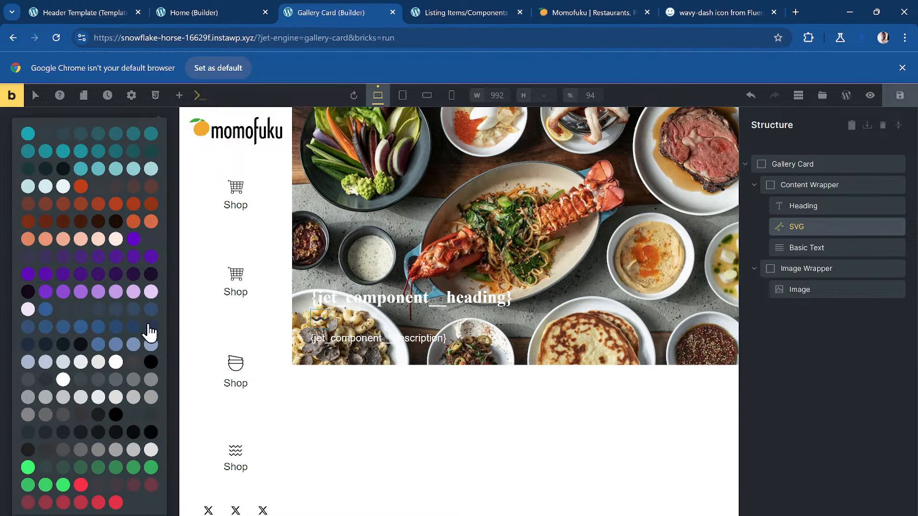
scroll(148, 278, "up", 5)
right_click(159, 345)
left_click(146, 335)
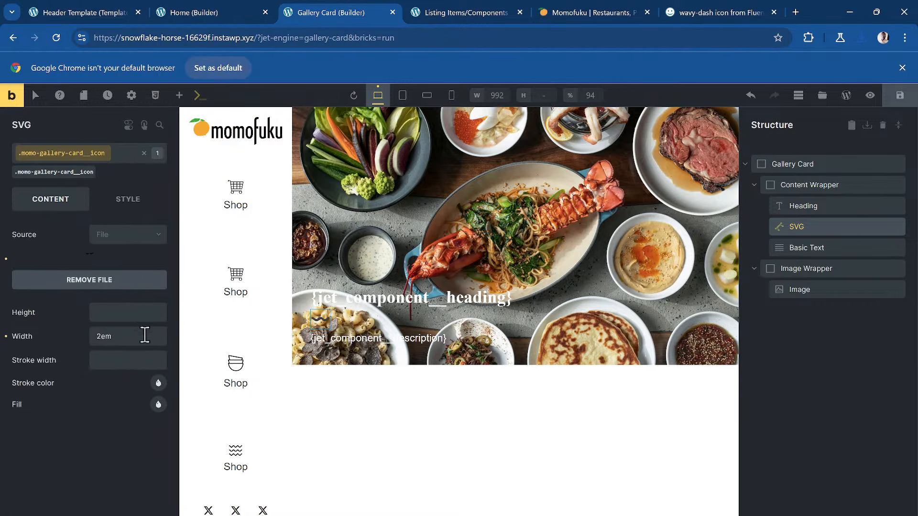
left_click(158, 406)
scroll(111, 420, "down", 5)
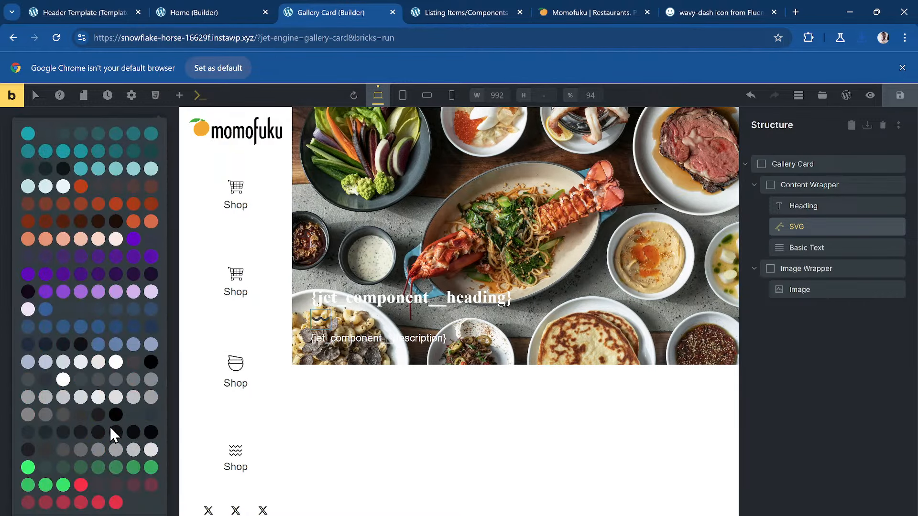
scroll(115, 177, "up", 2)
left_click(158, 225)
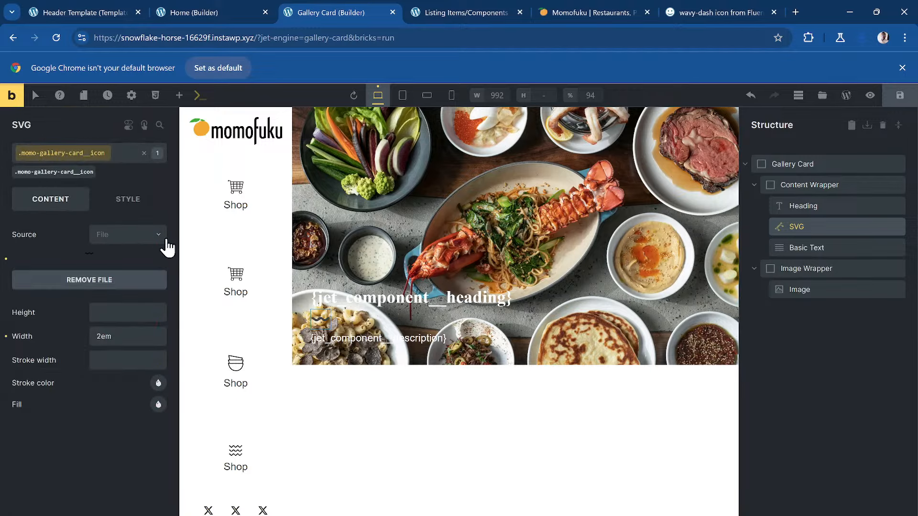
right_click(157, 406)
left_click(151, 418)
right_click(157, 404)
left_click(131, 411)
left_click(157, 406)
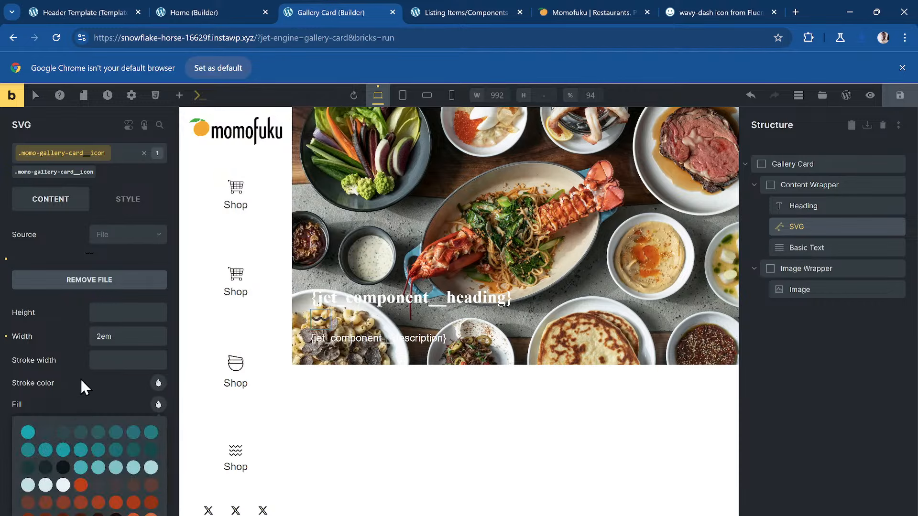
scroll(91, 381, "down", 6)
scroll(105, 420, "down", 2)
left_click(121, 463)
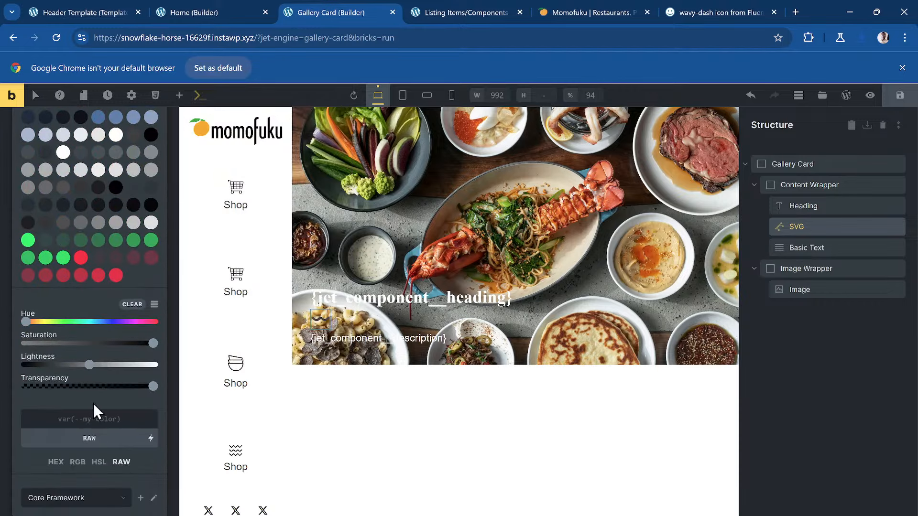
left_click(95, 416)
type("var(--dd-text-clr-title)")
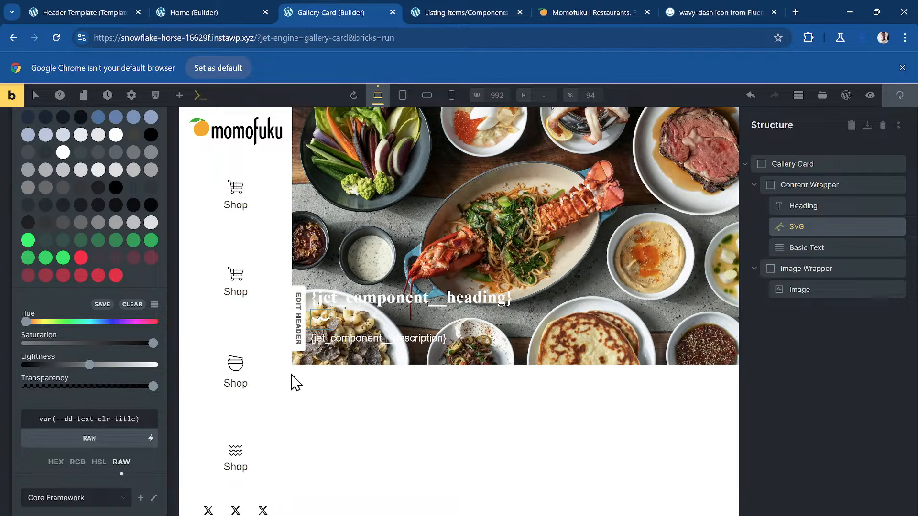
- Add the new class dd-bg-img to the card's Image element
left_click(813, 268)
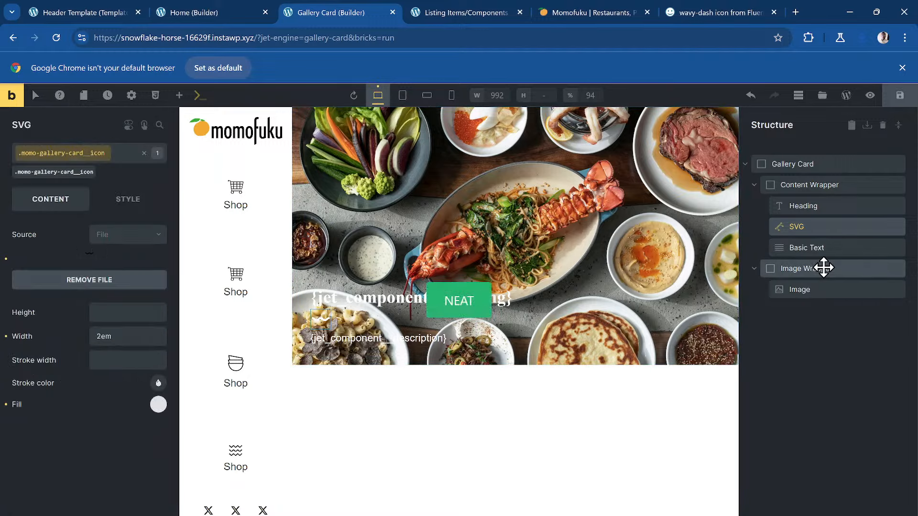
left_click(815, 297)
left_click(61, 156)
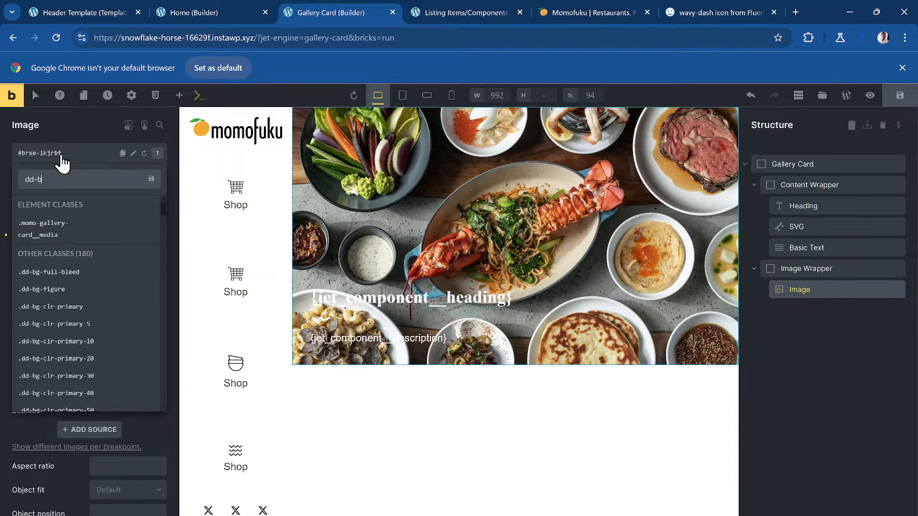
type("dd-bg-img")
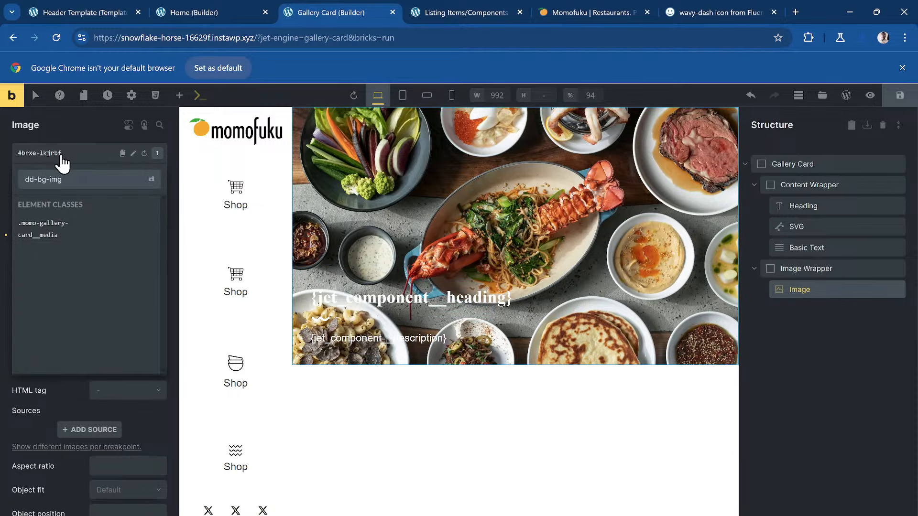
key("Return")
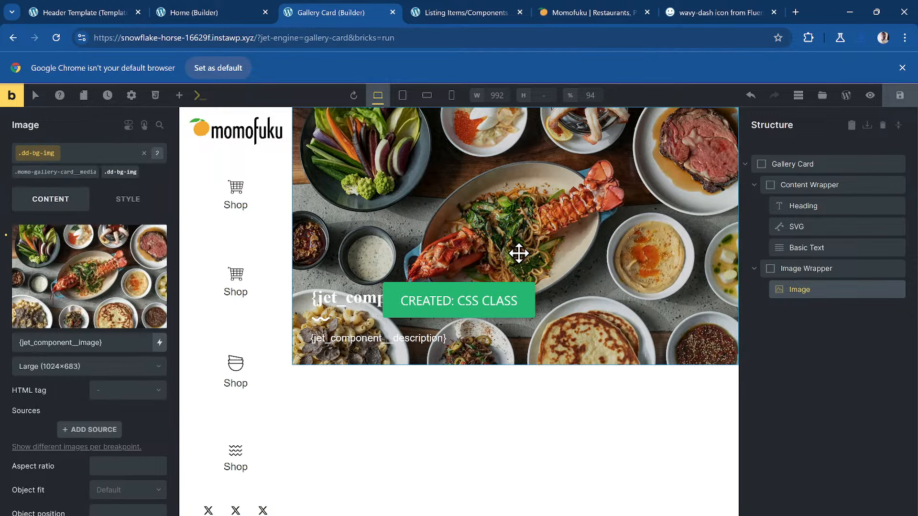
- Save the Gallery Card template, reload the Home page to check the cards, and return
key("ctrl+s")
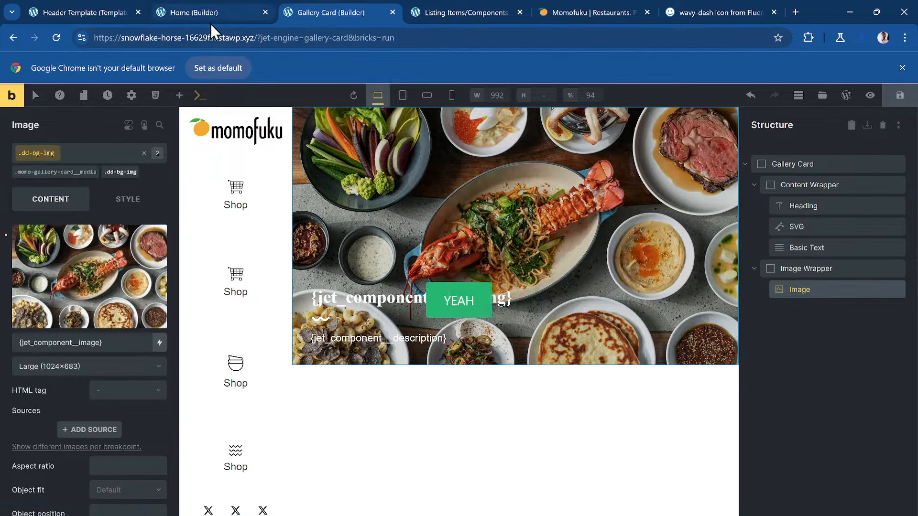
left_click(213, 17)
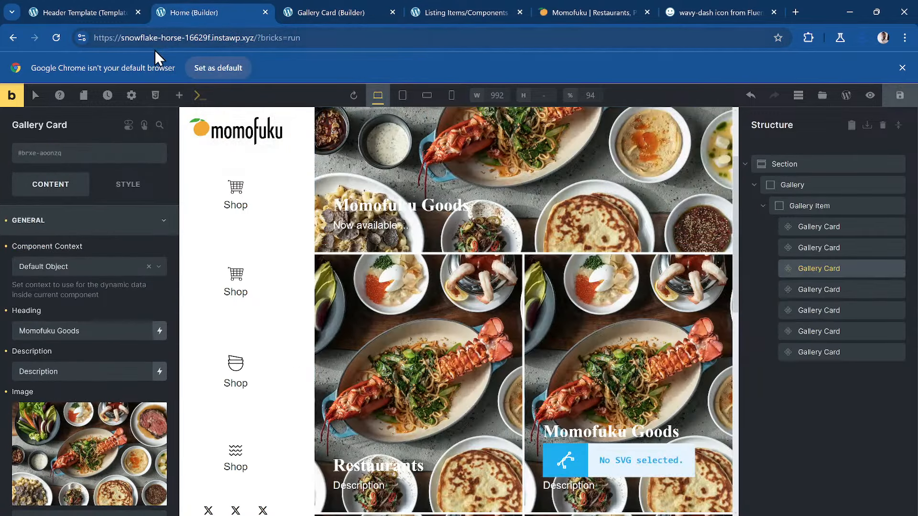
left_click(57, 38)
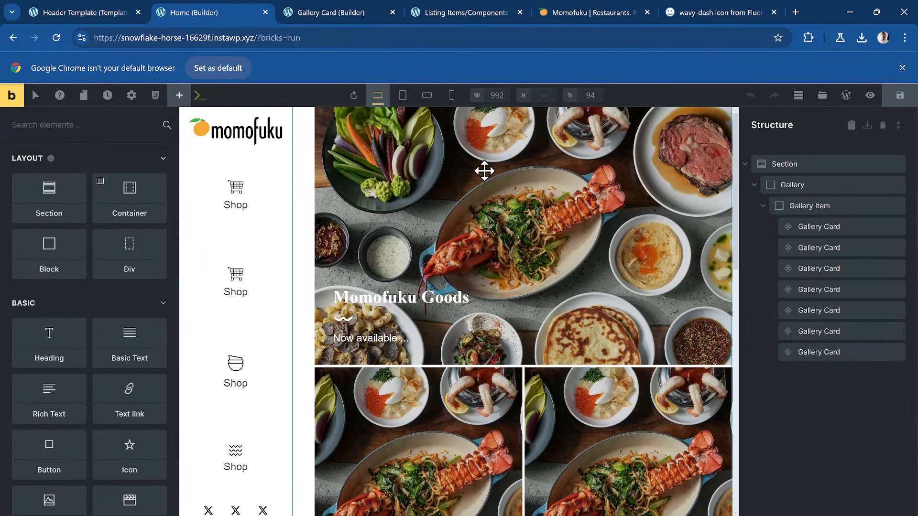
left_click(359, 9)
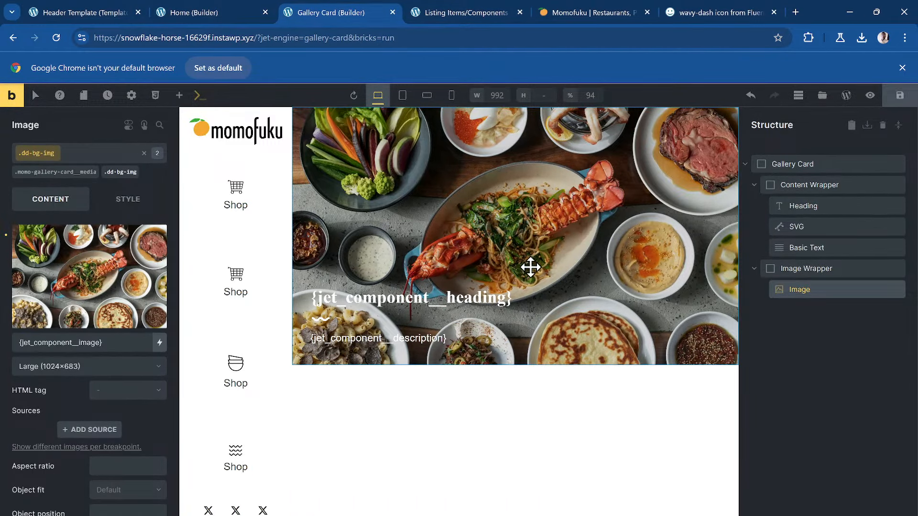
- Link the card heading to an External URL using the component's Link (Content Prop) dynamic tag
left_click(477, 297)
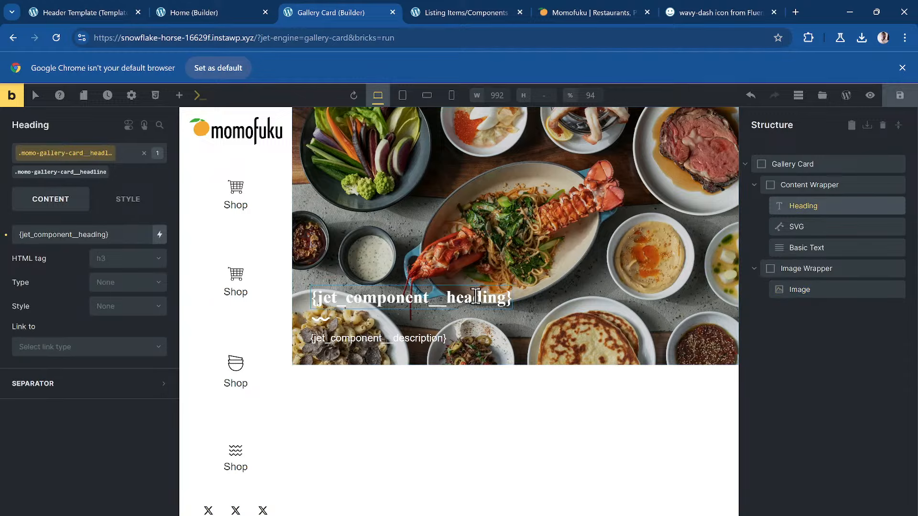
left_click(112, 261)
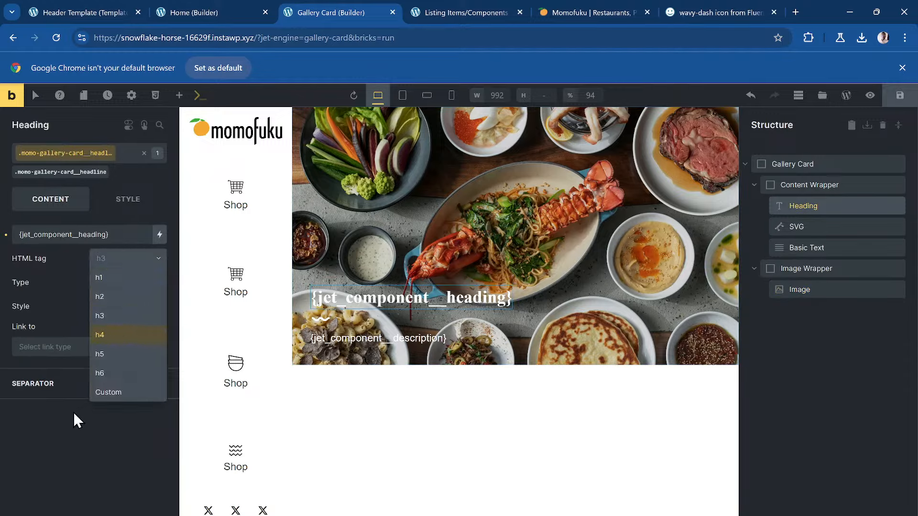
left_click(60, 351)
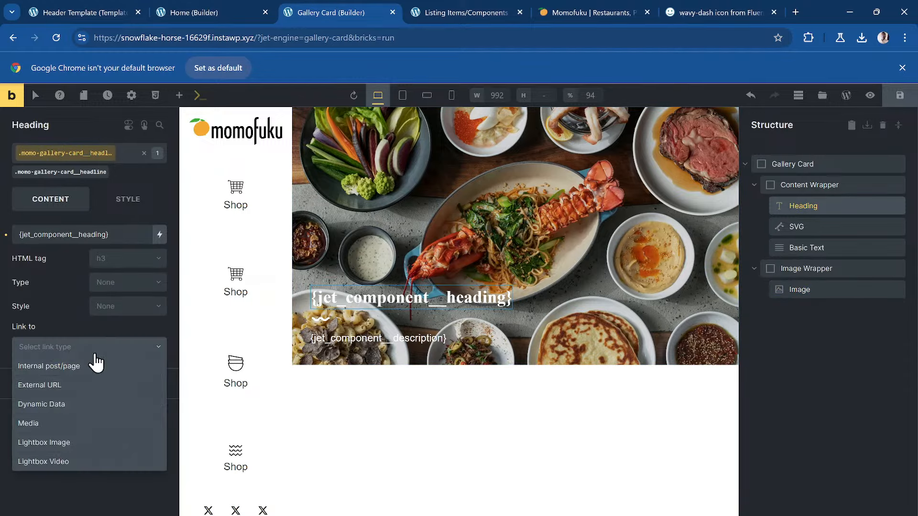
left_click(94, 389)
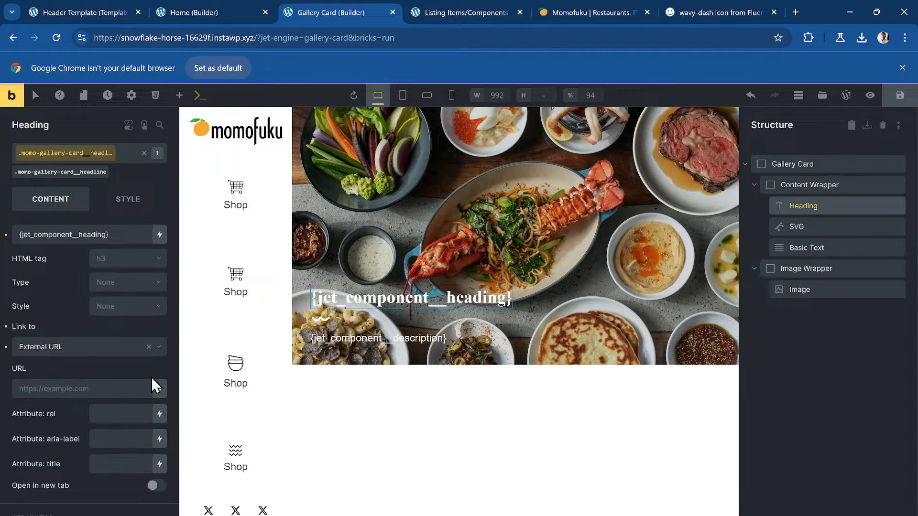
left_click(162, 391)
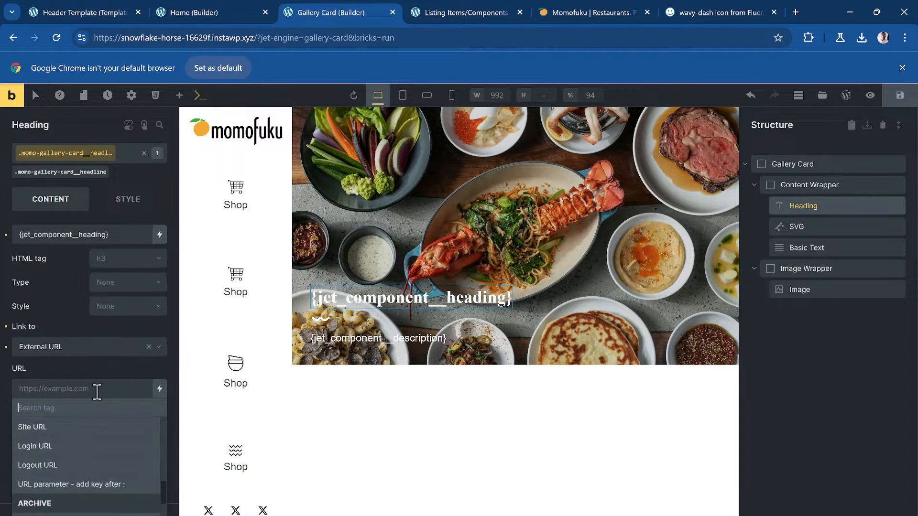
type("link")
scroll(82, 438, "down", 1)
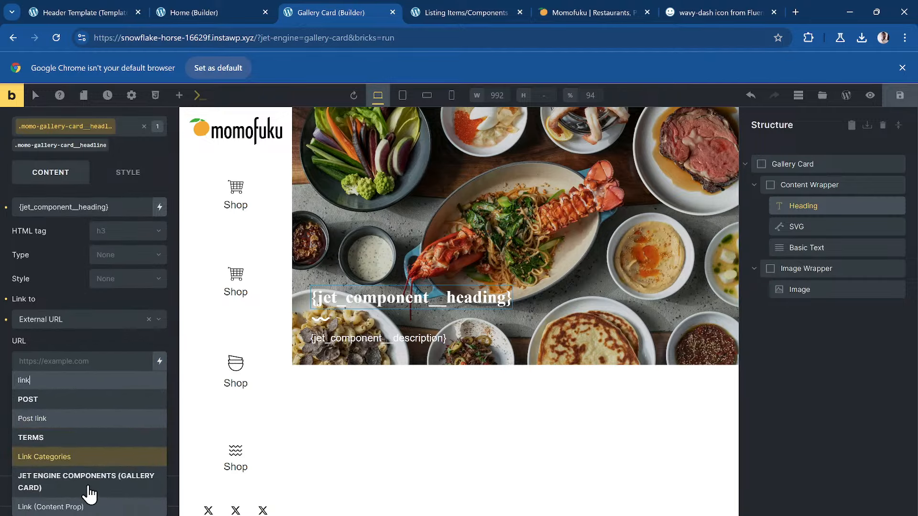
left_click(88, 506)
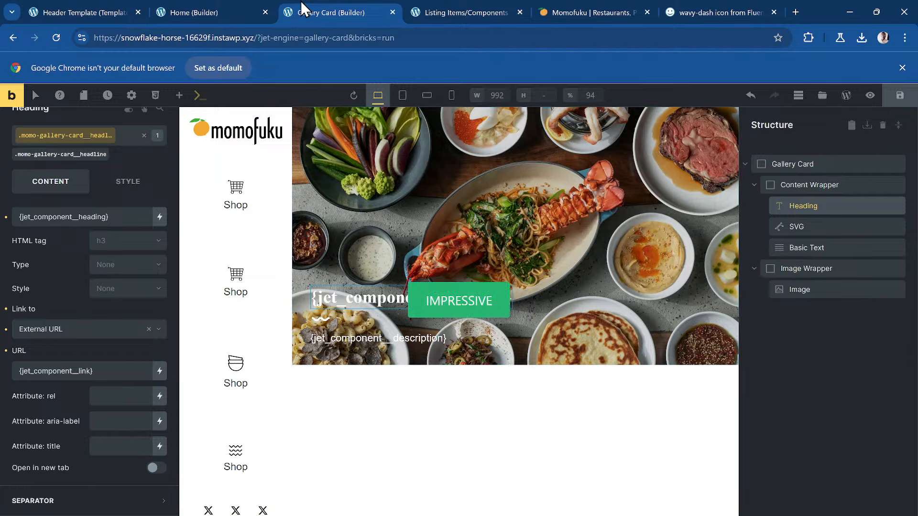
left_click(222, 13)
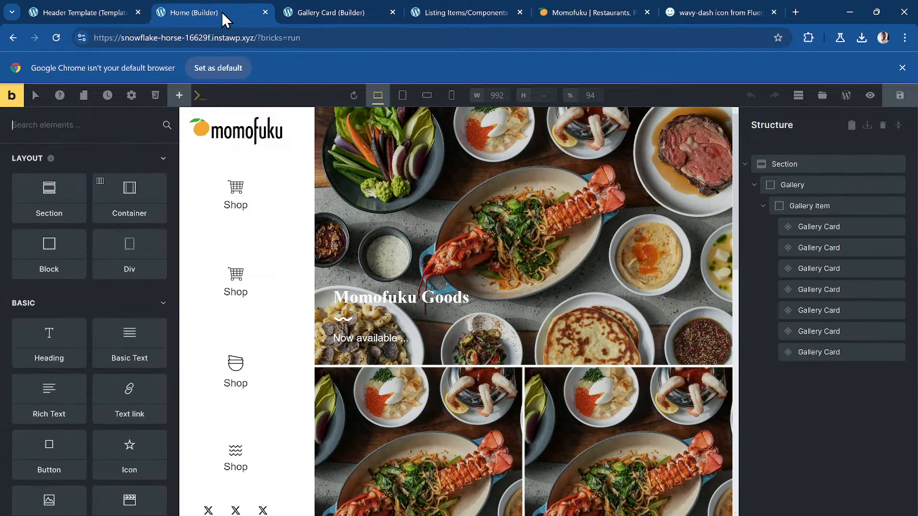
- Enter # as the default value of the component's Link control in JetEngine
left_click(457, 13)
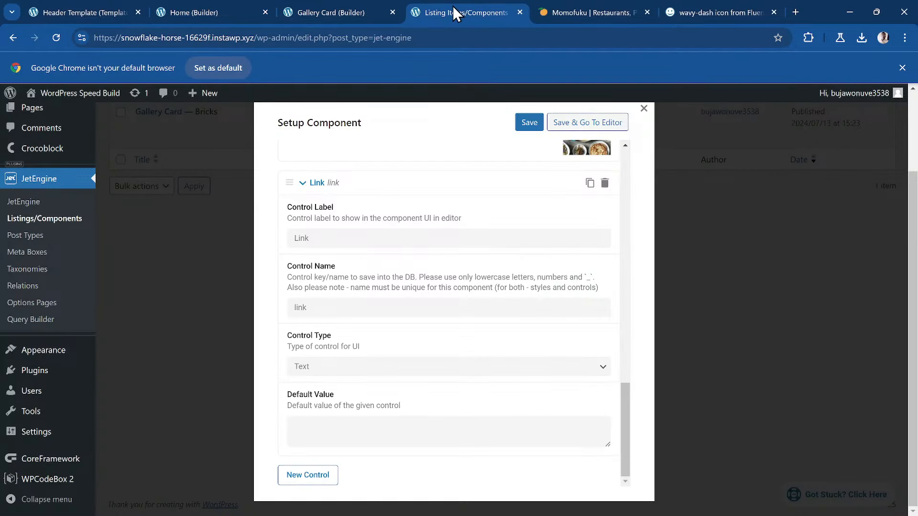
left_click(357, 429)
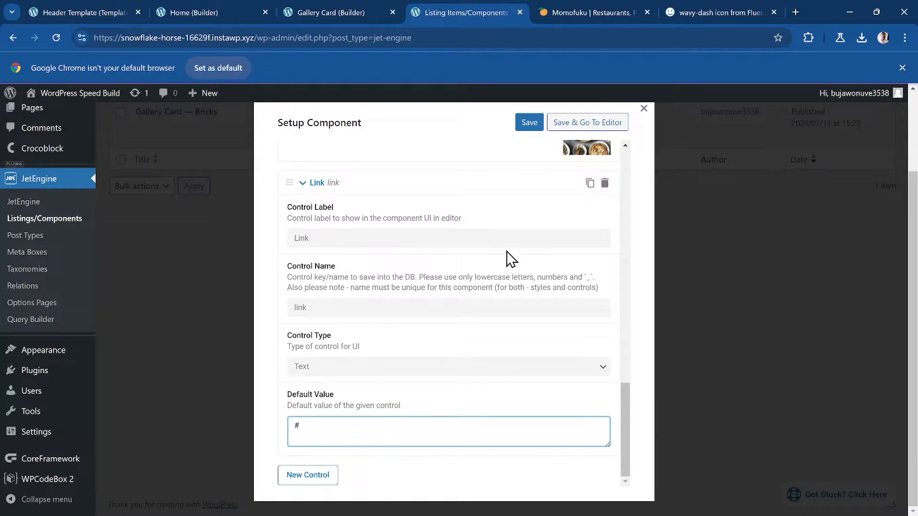
left_click(528, 122)
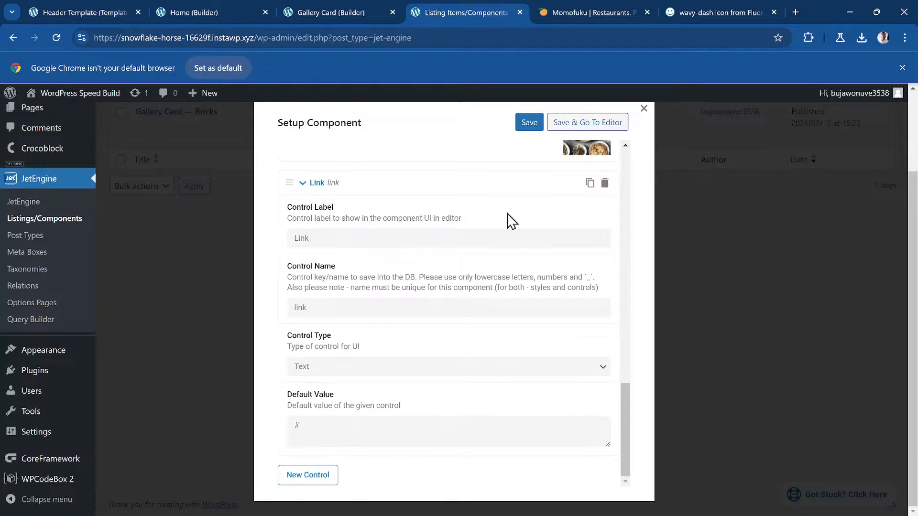
left_click(225, 14)
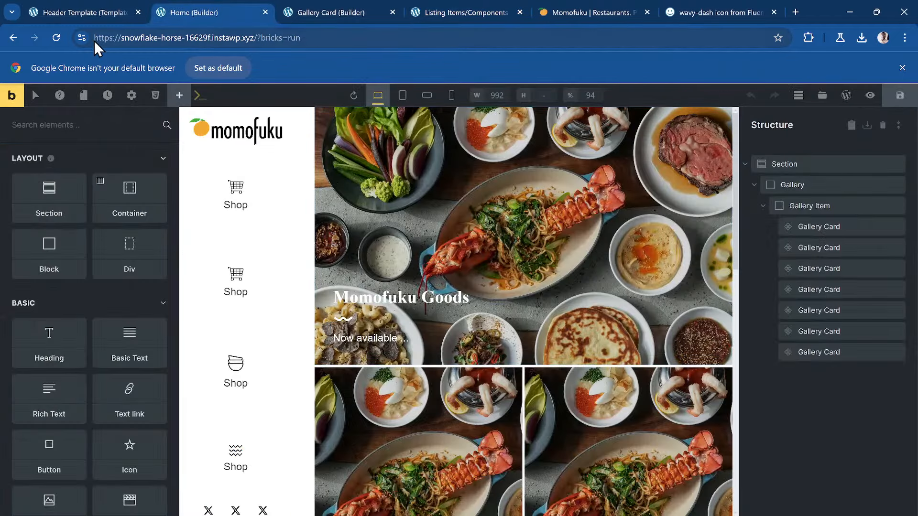
- Reload the Home page builder and check the Restaurants card's Link setting
left_click(56, 38)
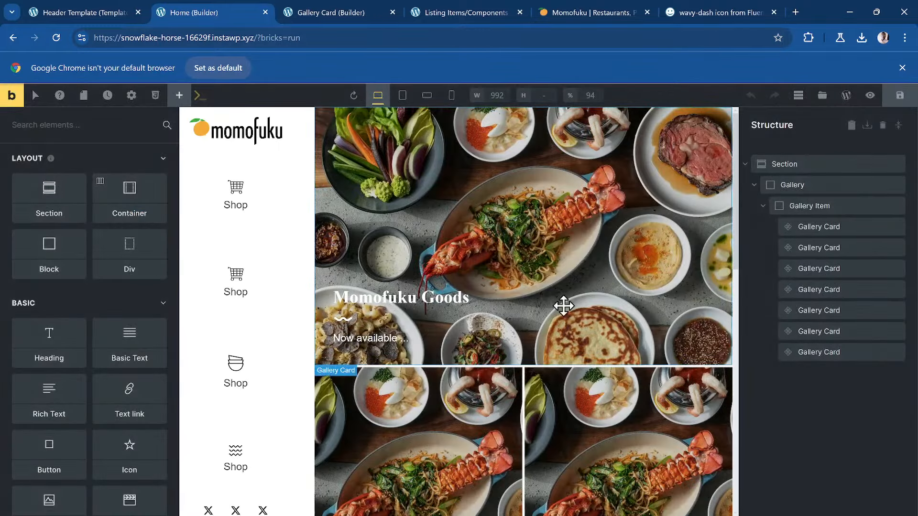
scroll(421, 309, "down", 2)
scroll(422, 304, "down", 3)
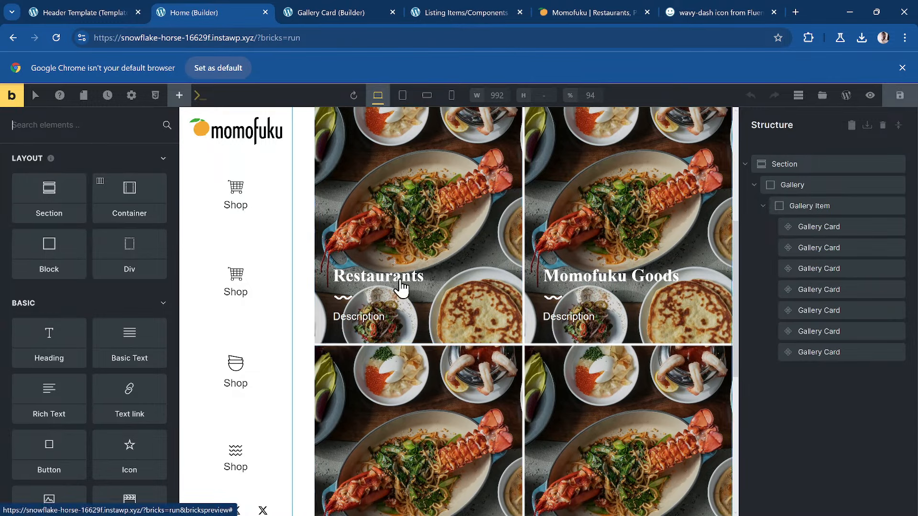
left_click(383, 292)
scroll(90, 361, "down", 2)
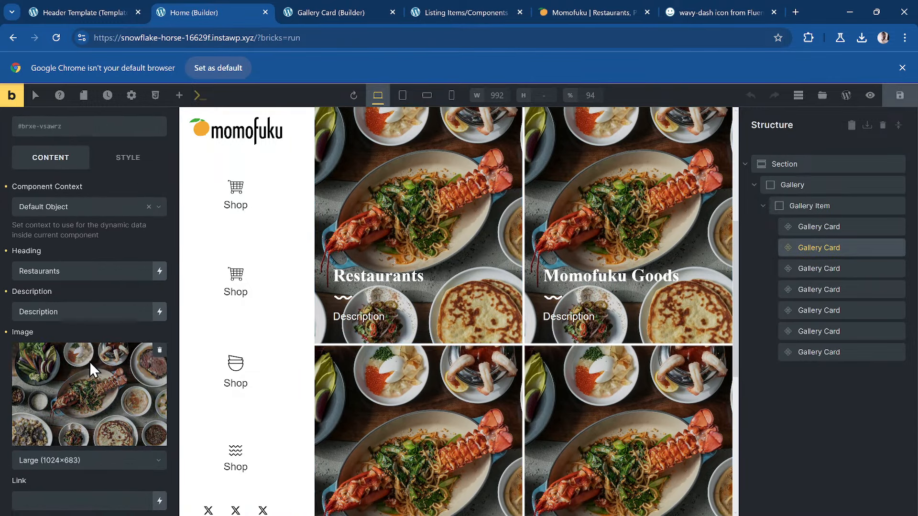
left_click(58, 463)
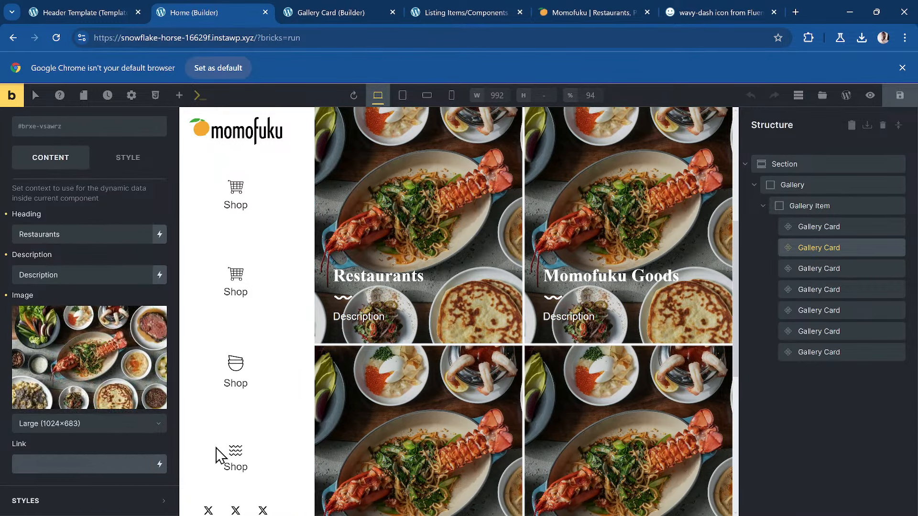
scroll(443, 355, "up", 5)
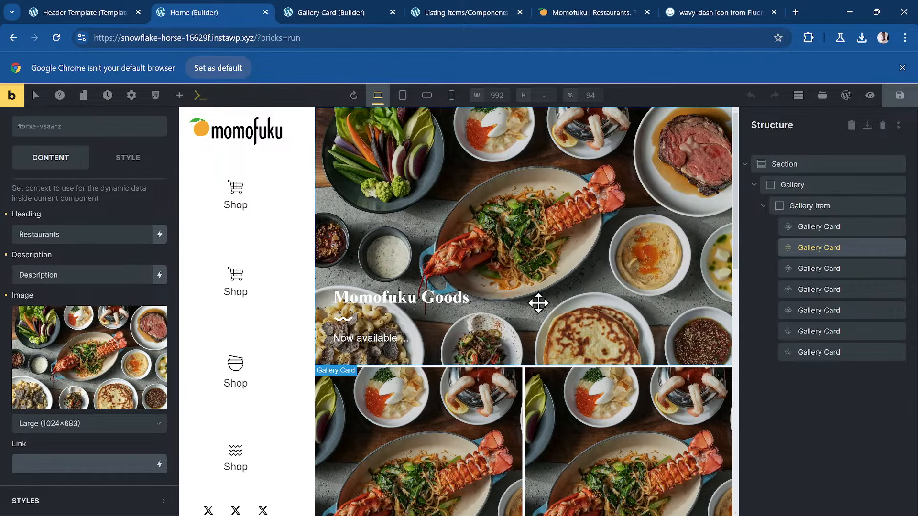
- Glance at the live Momofuku site for reference, then return to the Gallery Card template
left_click(449, 13)
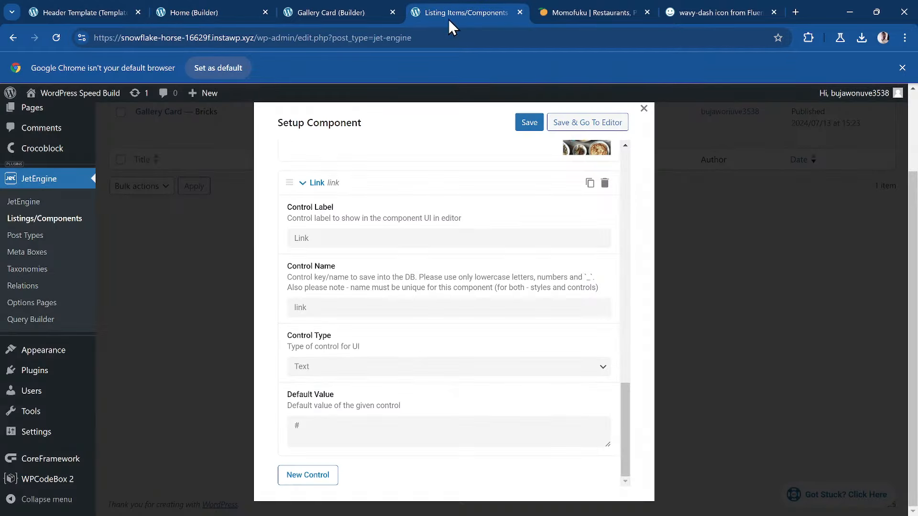
left_click(335, 12)
left_click(598, 15)
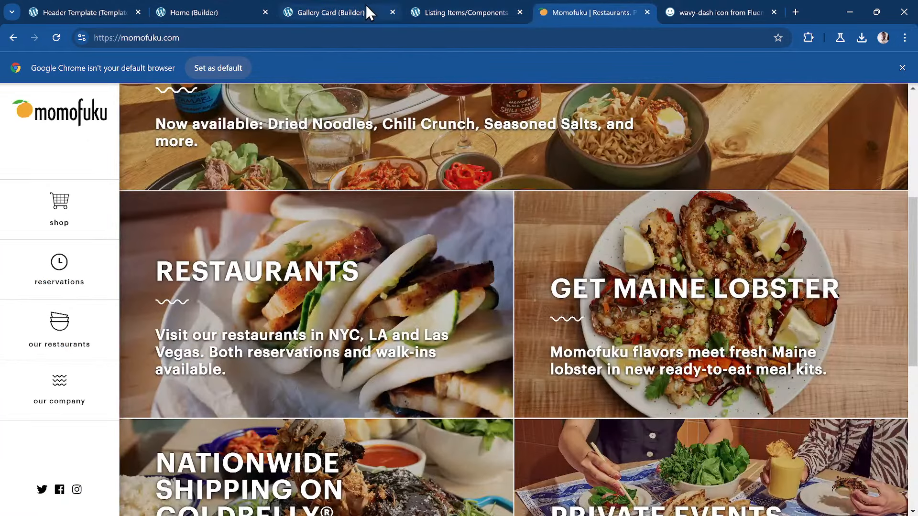
scroll(402, 86, "up", 5)
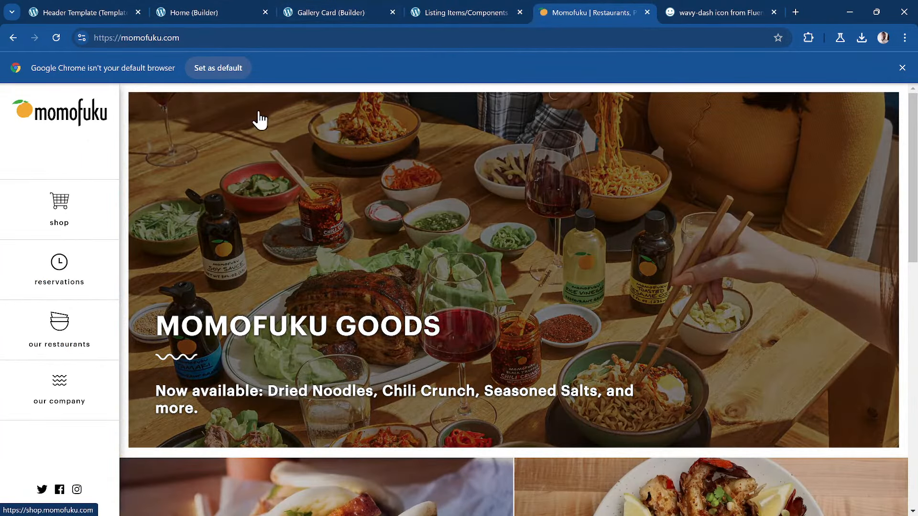
left_click(335, 12)
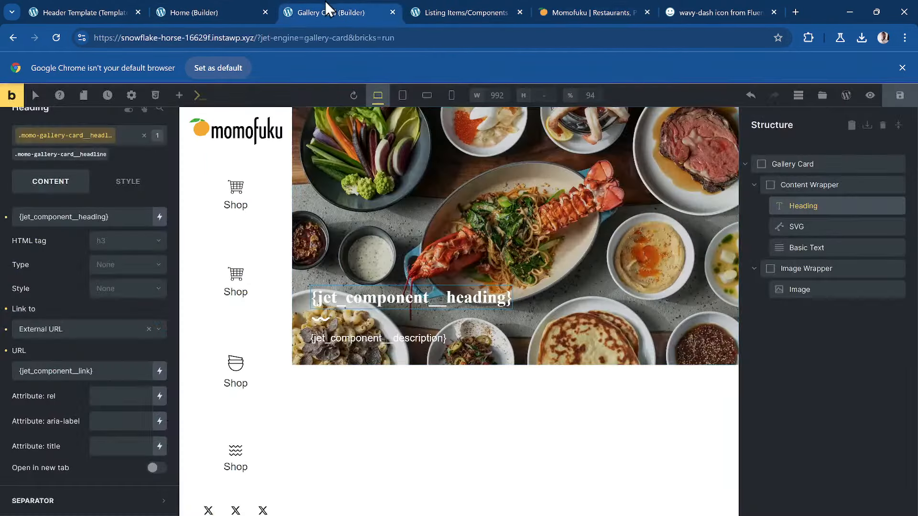
- Select the Gallery Card root element and expand its Style > CSS settings
left_click(808, 165)
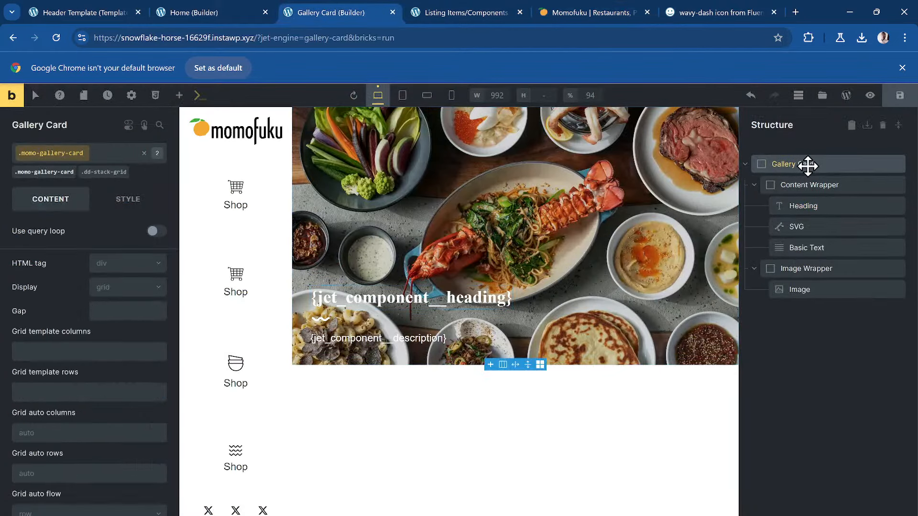
left_click(128, 199)
scroll(44, 461, "down", 10)
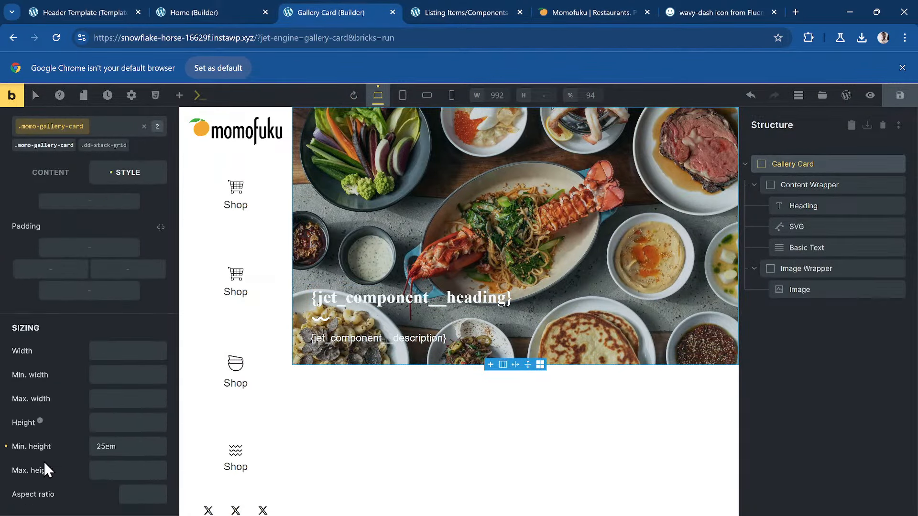
left_click(144, 383)
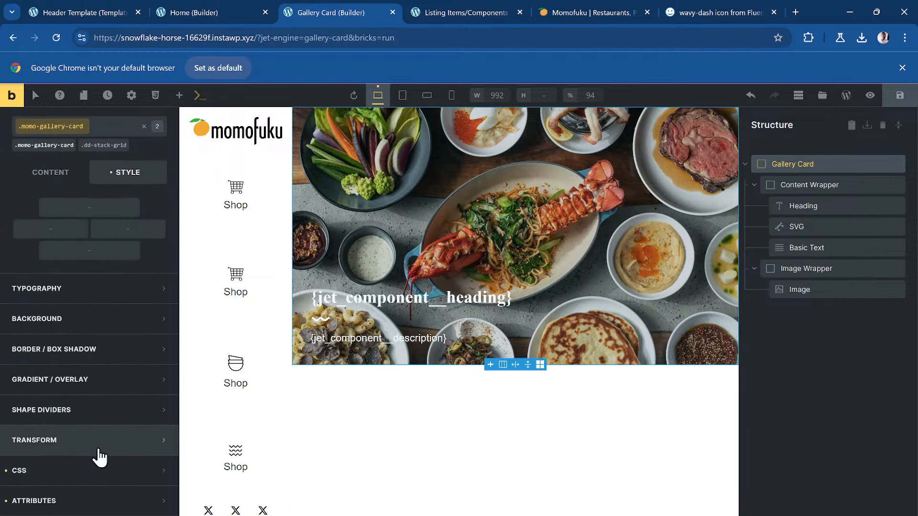
left_click(88, 476)
scroll(121, 344, "down", 4)
scroll(117, 338, "up", 4)
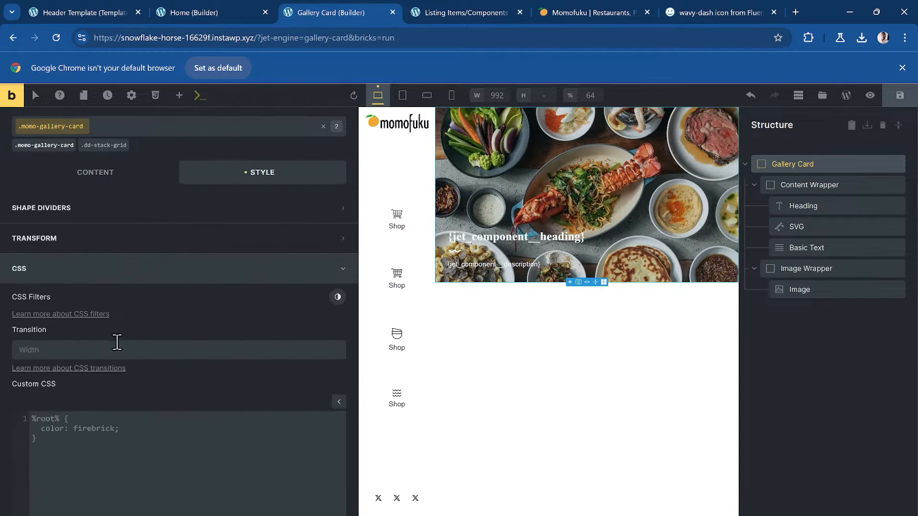
- Write the custom CSS rule %root% { position: relative; }
left_click(123, 426)
type("r")
key("Tab")
type(":hover{")
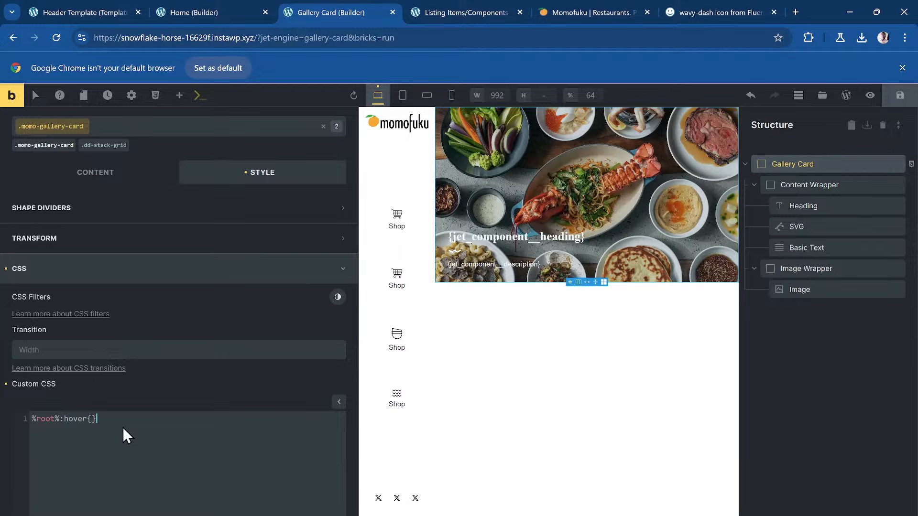
key("Left")
key("Left")
key("Left")
key("Left")
key("Left")
key("Left")
key("Return")
key("Return")
key("Up")
key("Up")
key("End")
key("BackSpace")
type("{")
key("Return")
key("Return")
type("content:")
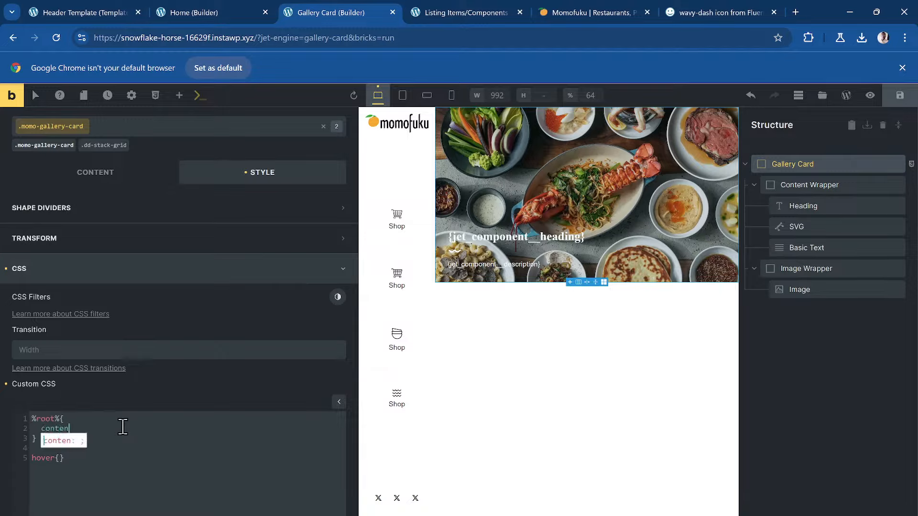
key("BackSpace")
key("BackSpace")
key("BackSpace")
key("BackSpace")
key("BackSpace")
key("BackSpace")
key("BackSpace")
key("BackSpace")
key("BackSpace")
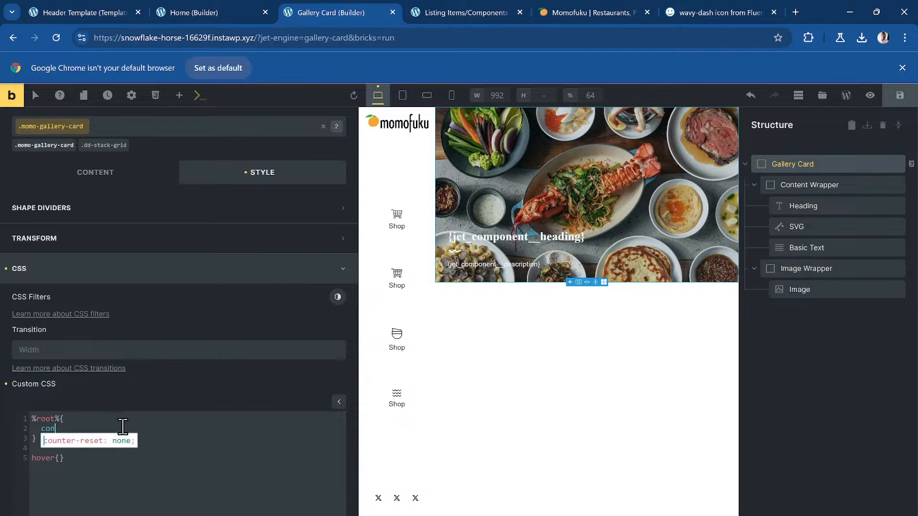
type("posi")
key("Return")
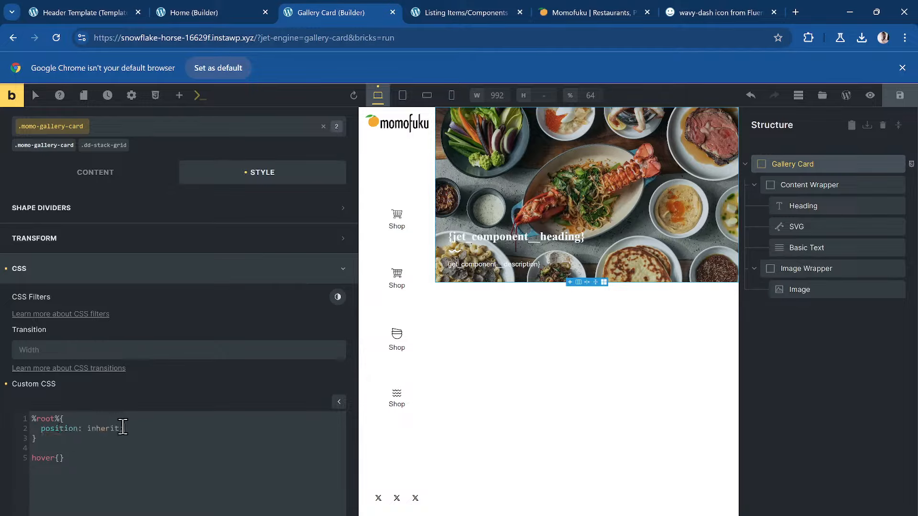
key("BackSpace")
key("BackSpace")
key("BackSpace")
key("BackSpace")
key("BackSpace")
key("BackSpace")
key("BackSpace")
key("BackSpace")
key("BackSpace")
type("relative;")
- Start a %root%::after rule with content: "" and a position declaration
key("Return")
key("Left")
key("BackSpace")
key("BackSpace")
key("BackSpace")
key("BackSpace")
key("BackSpace")
type("r")
key("Return")
type("::after")
key("Return")
type("content:")
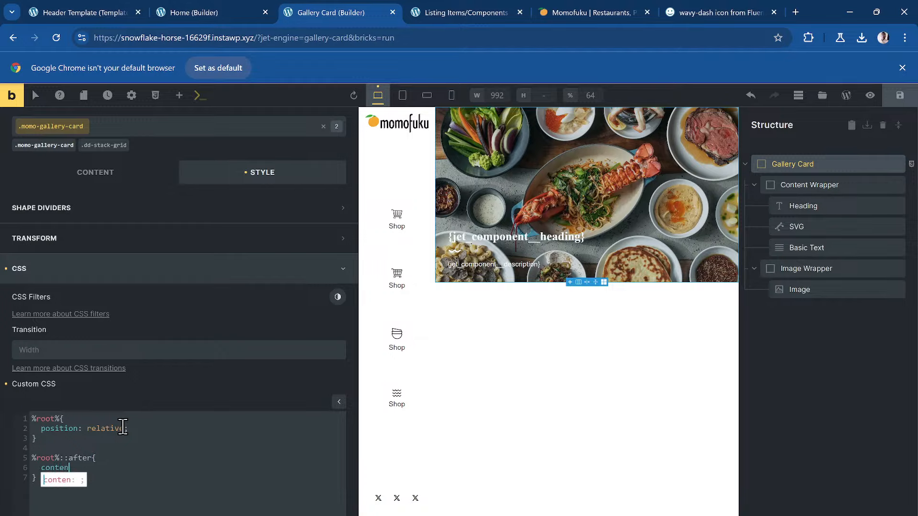
type(" \"\";")
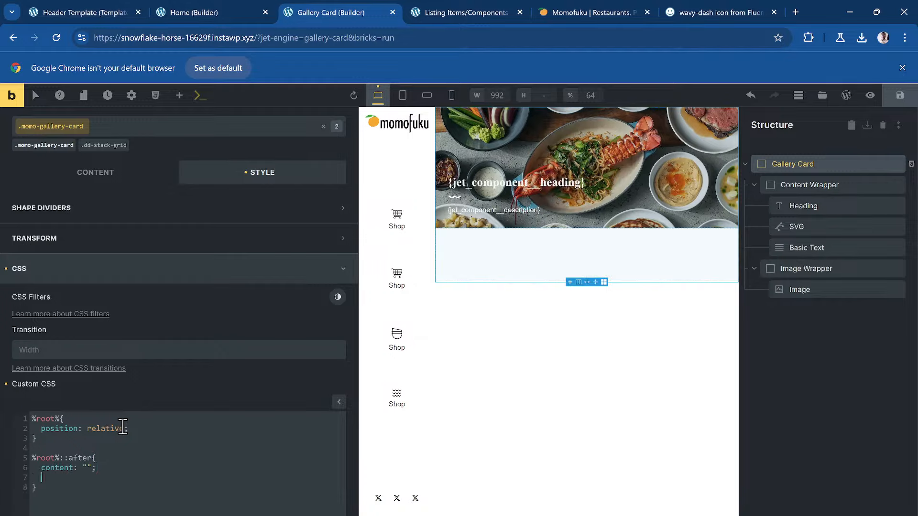